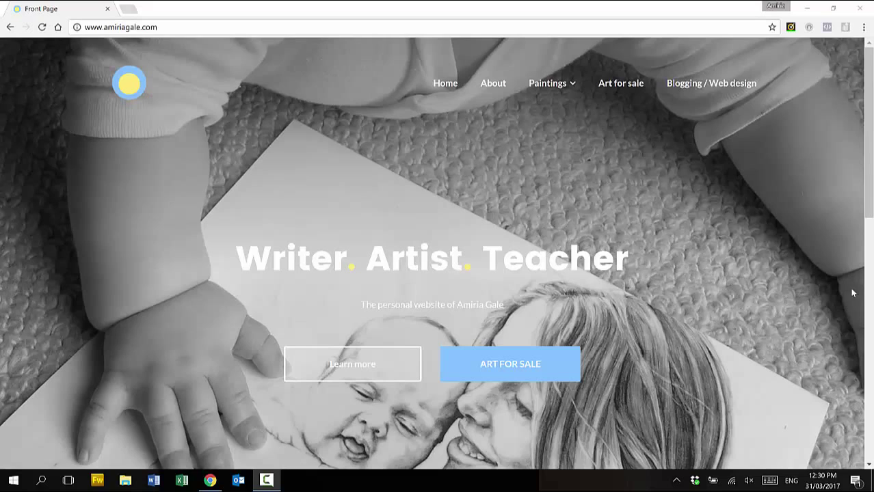
# Scroll through the amiriagale.com front page and the Shell paintings post
pyautogui.scroll(-5, 848, 289)
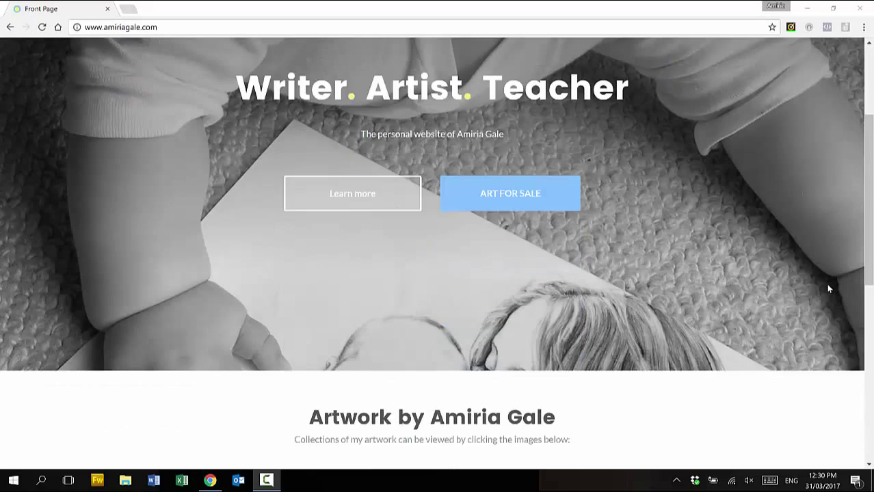
pyautogui.scroll(-3, 827, 289)
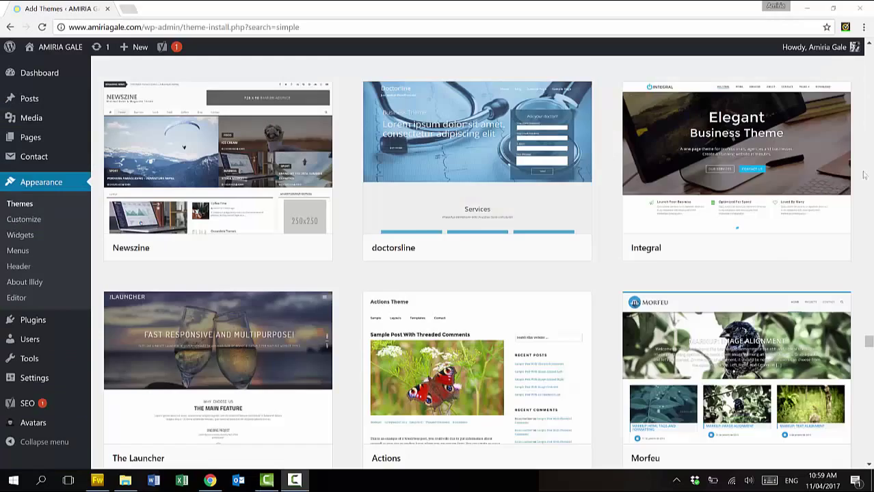
pyautogui.scroll(-10, 864, 175)
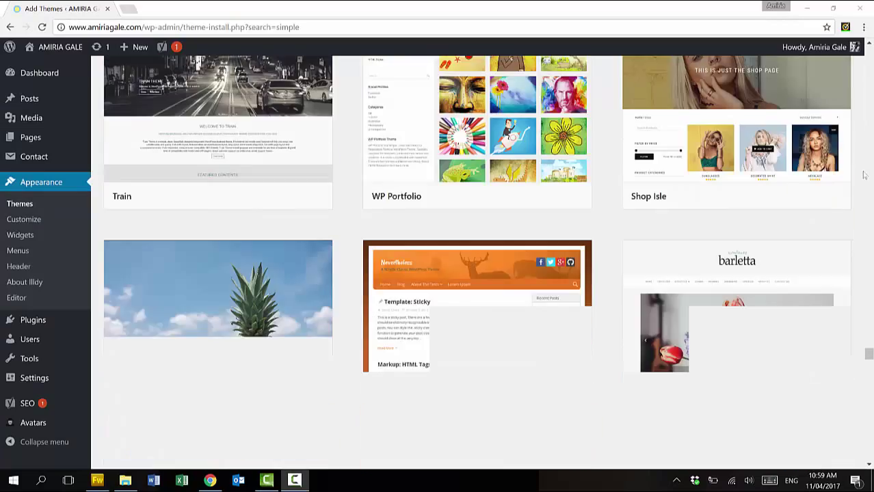
pyautogui.scroll(-11, 863, 175)
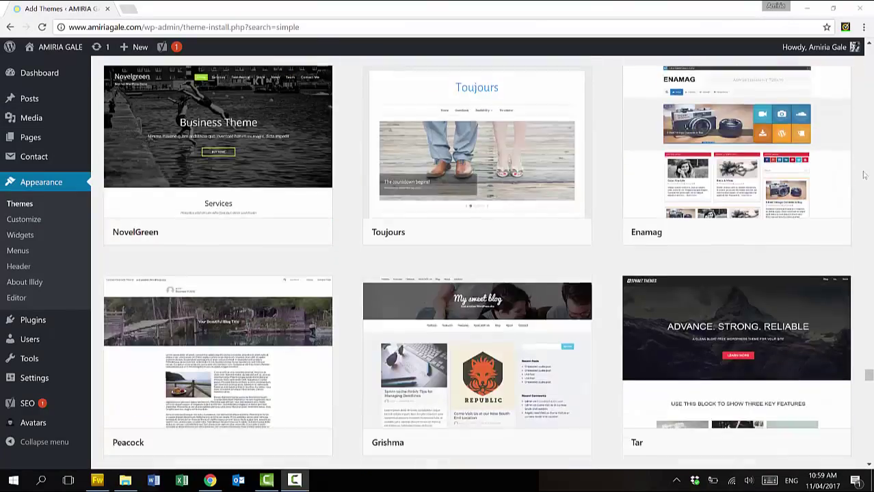
pyautogui.scroll(-14, 864, 175)
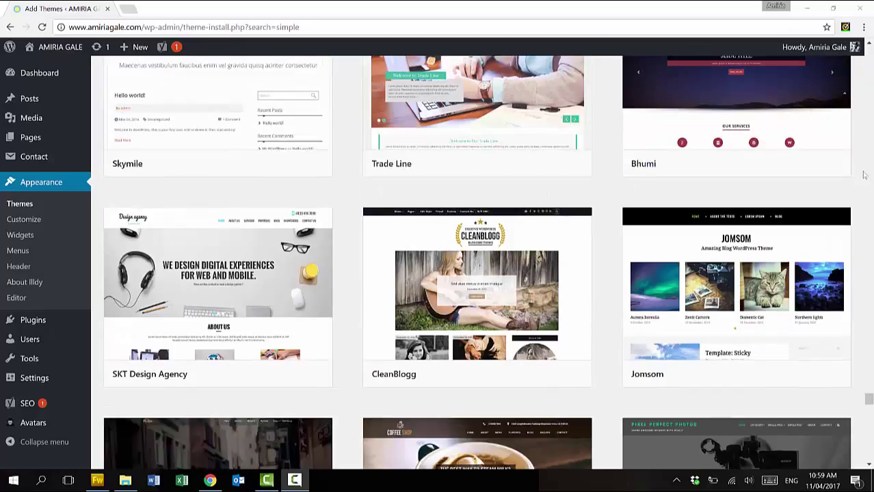
pyautogui.scroll(-8, 863, 175)
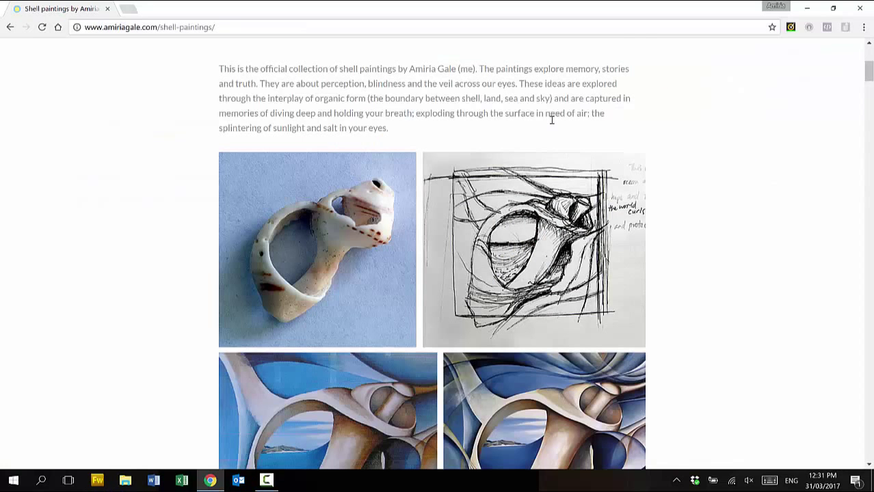
pyautogui.scroll(-4, 552, 119)
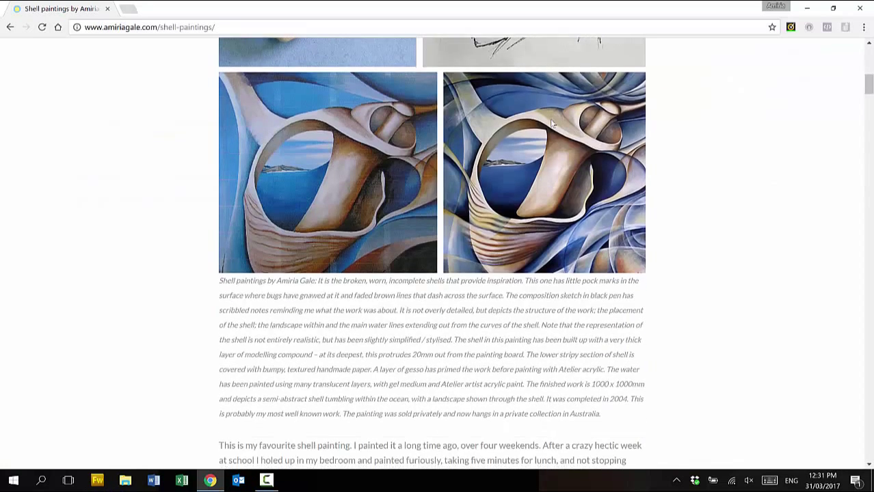
pyautogui.scroll(-6, 551, 123)
pyautogui.scroll(-5, 551, 124)
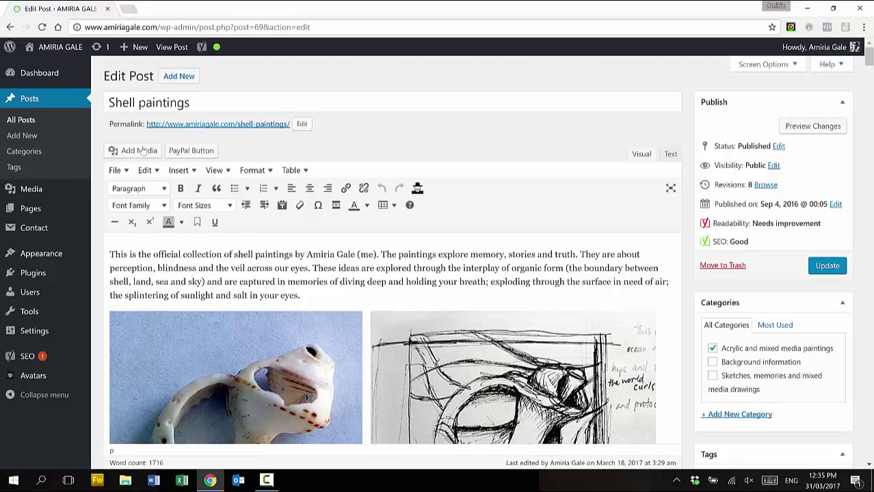
# Open Add Media and switch the Insert Media dialog to Upload Files
pyautogui.click(140, 151)
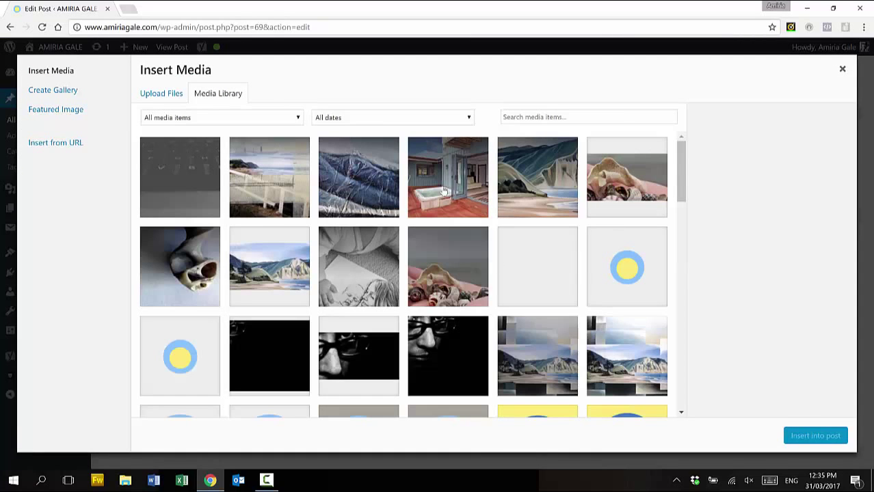
pyautogui.scroll(-2, 585, 269)
pyautogui.scroll(2, 585, 270)
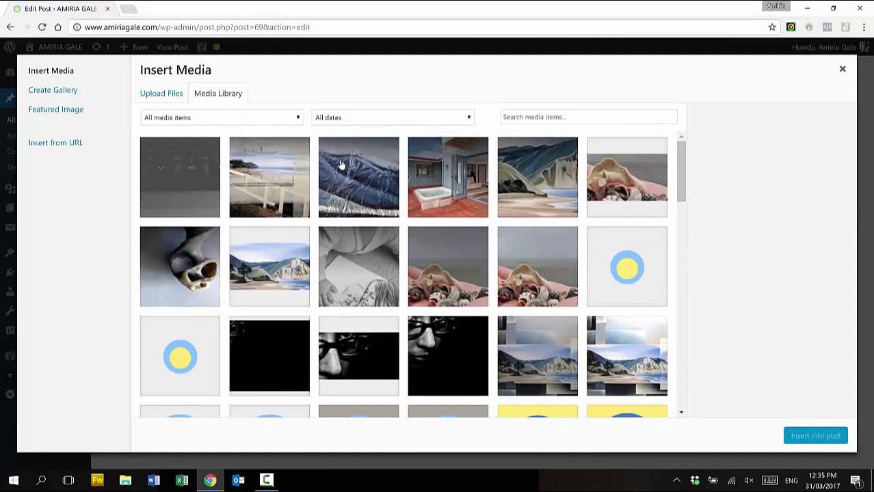
pyautogui.click(172, 94)
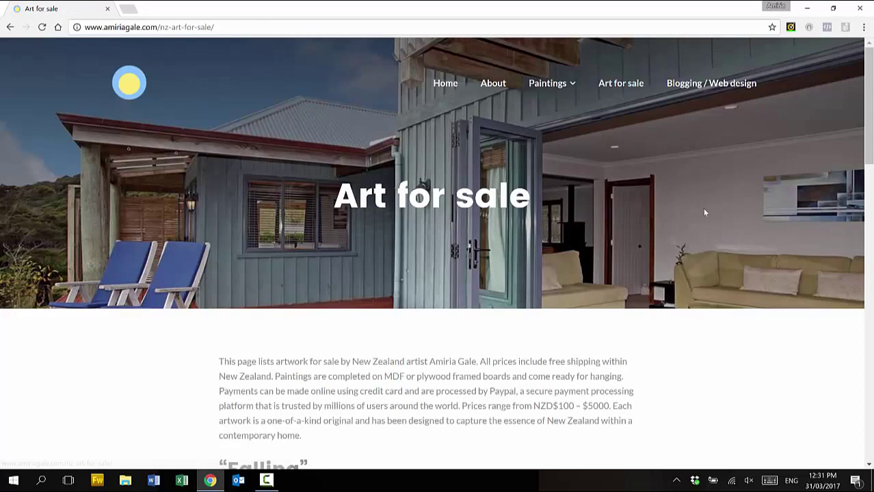
pyautogui.scroll(-5, 704, 213)
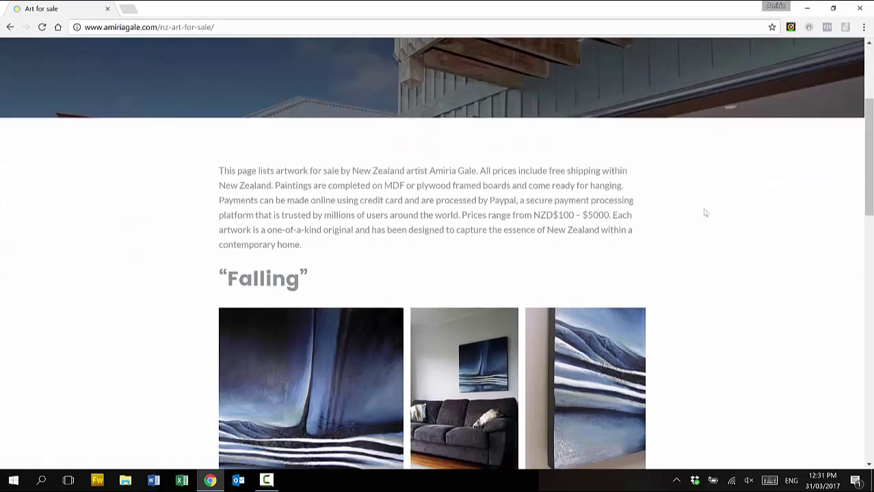
# Scroll through the Art for sale page and the home page footer
pyautogui.scroll(-1, 699, 210)
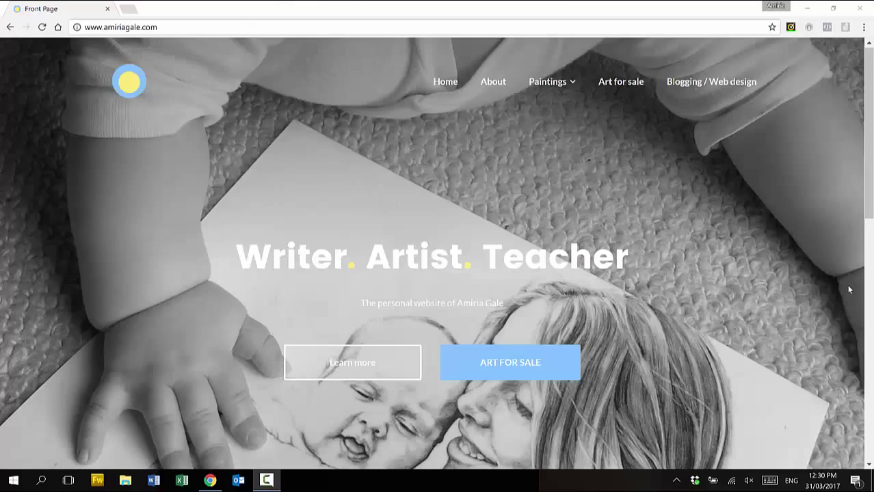
pyautogui.scroll(-1, 832, 286)
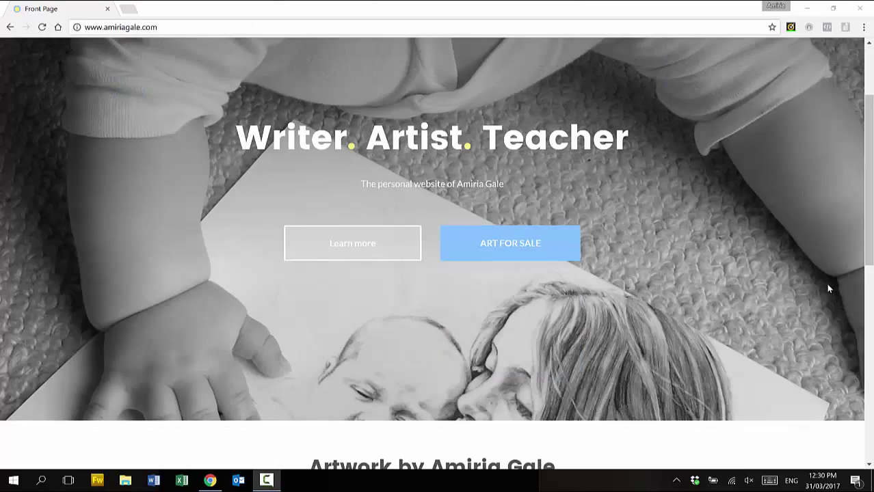
pyautogui.scroll(-3, 830, 287)
pyautogui.scroll(-3, 828, 289)
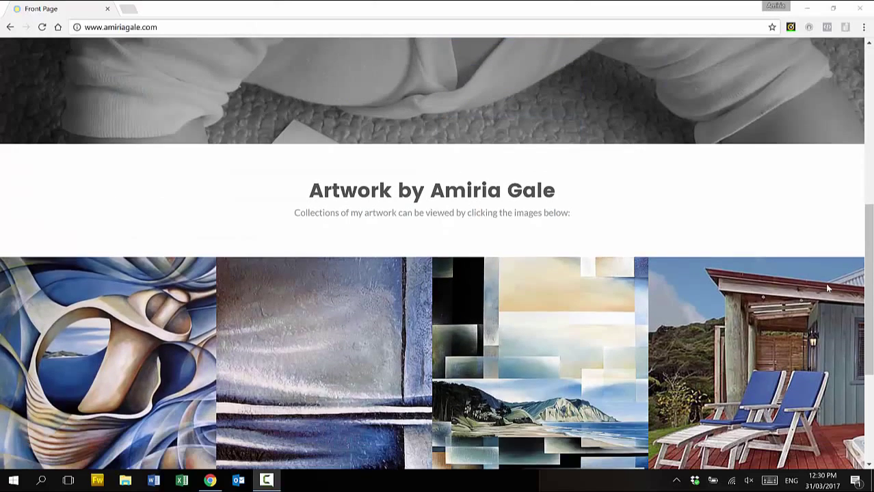
pyautogui.scroll(-2, 826, 287)
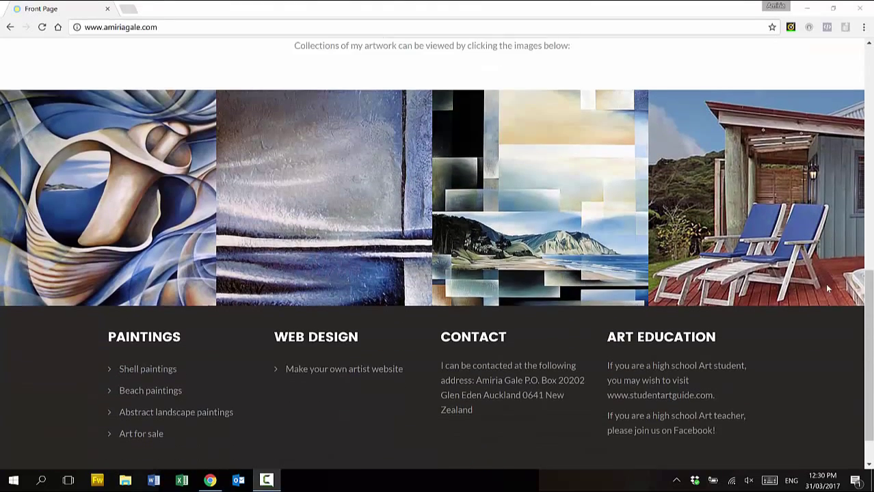
pyautogui.scroll(2, 826, 287)
pyautogui.scroll(4, 826, 288)
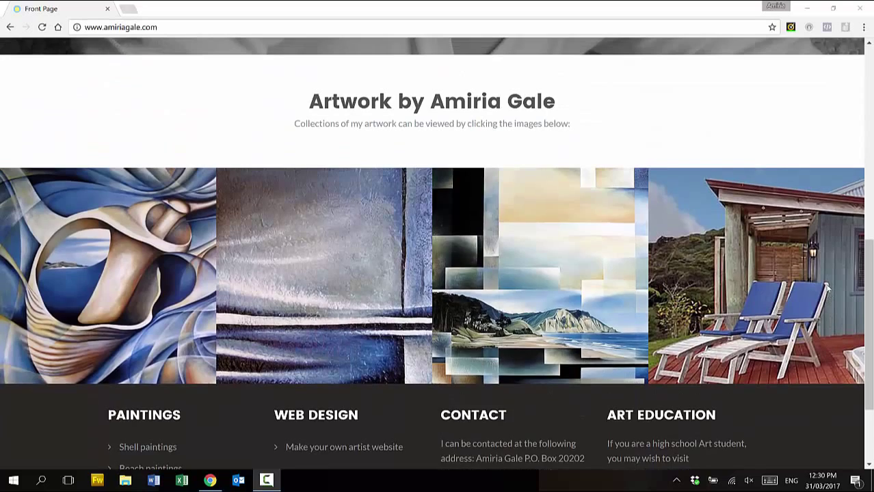
pyautogui.scroll(3, 826, 289)
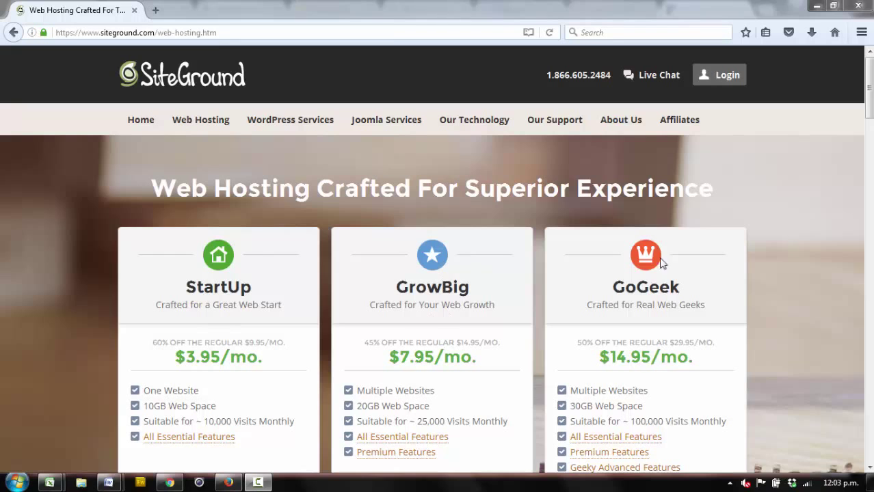
# Pick GET STARTED on the StartUp plan's pricing card to reach Step 2. Choose Domain
pyautogui.scroll(-2, 870, 108)
pyautogui.moveTo(870, 108); pyautogui.dragTo(869, 120)
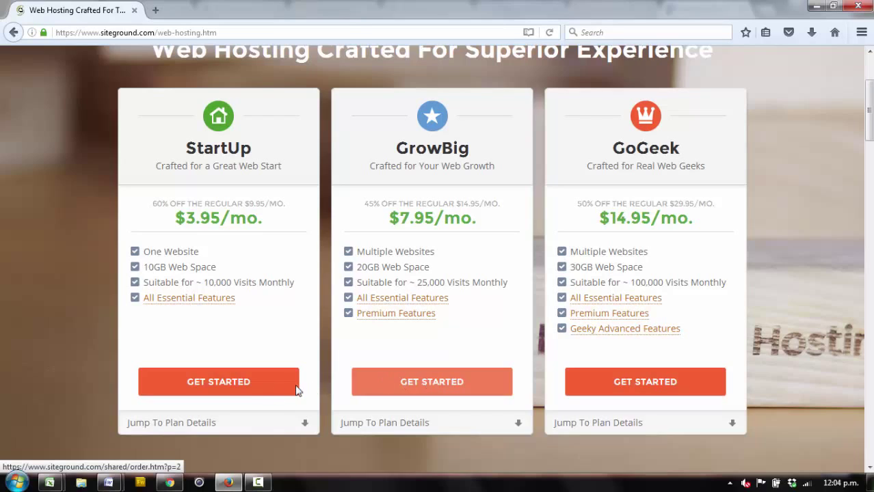
pyautogui.click(224, 387)
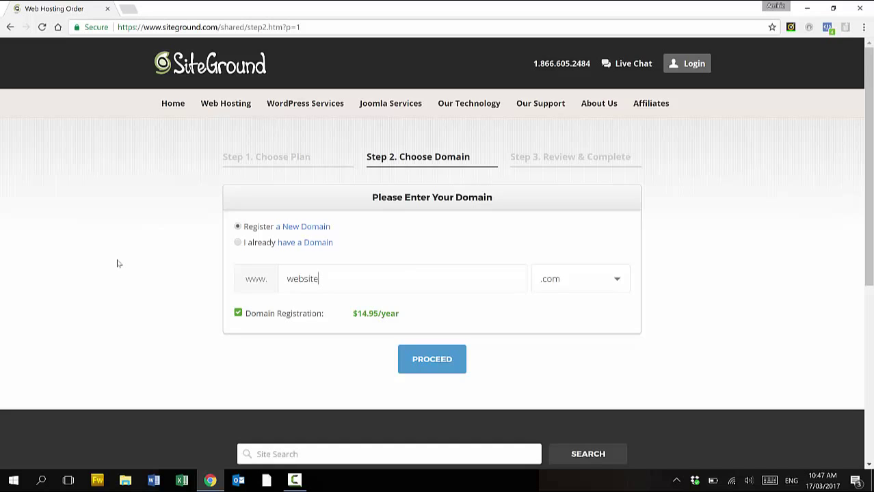
# Register websitedreaming.com, keeping the .com extension, and proceed with the order
pyautogui.write('dreaming')
pyautogui.click(618, 280)
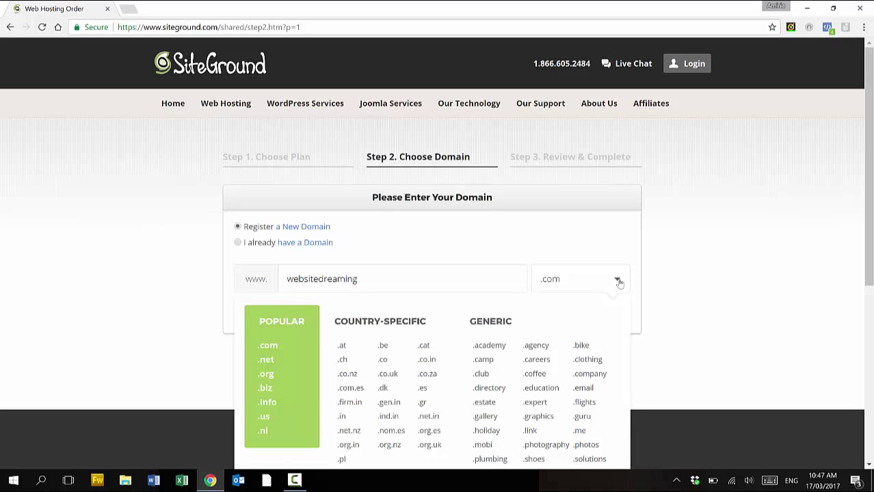
pyautogui.click(617, 280)
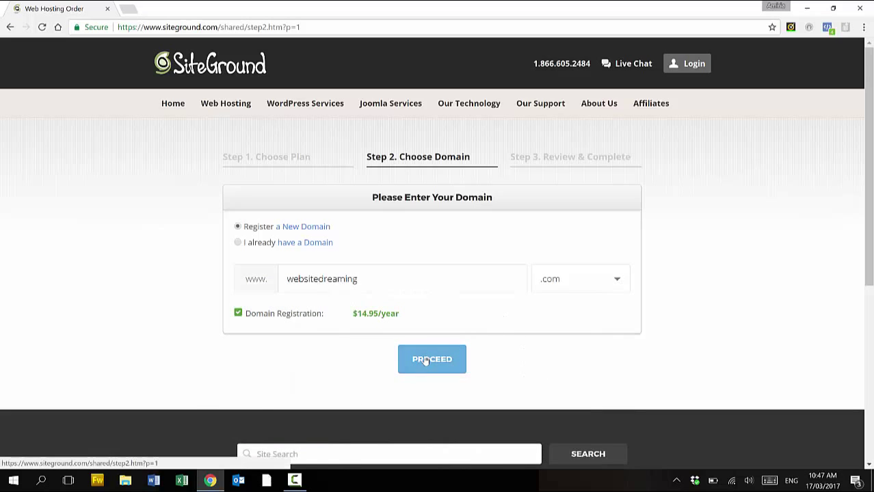
pyautogui.click(425, 361)
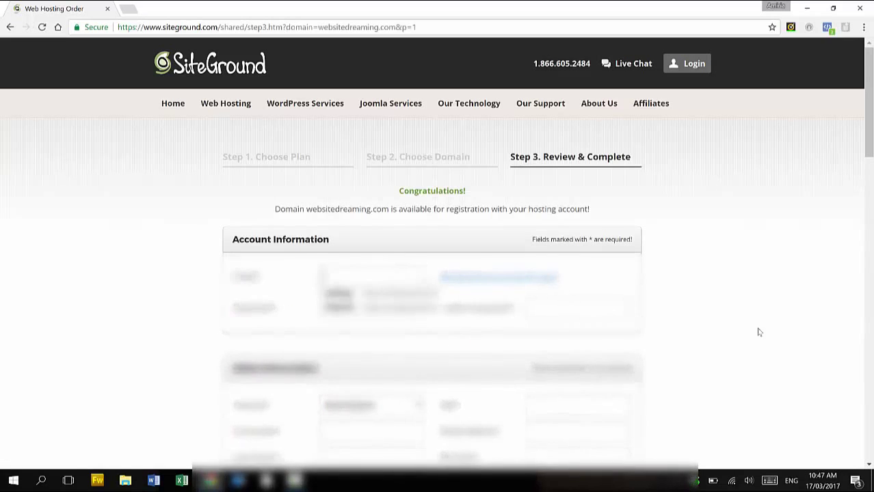
# Enter the account e-mail, password and password confirmation in Account Information
pyautogui.write('.com')
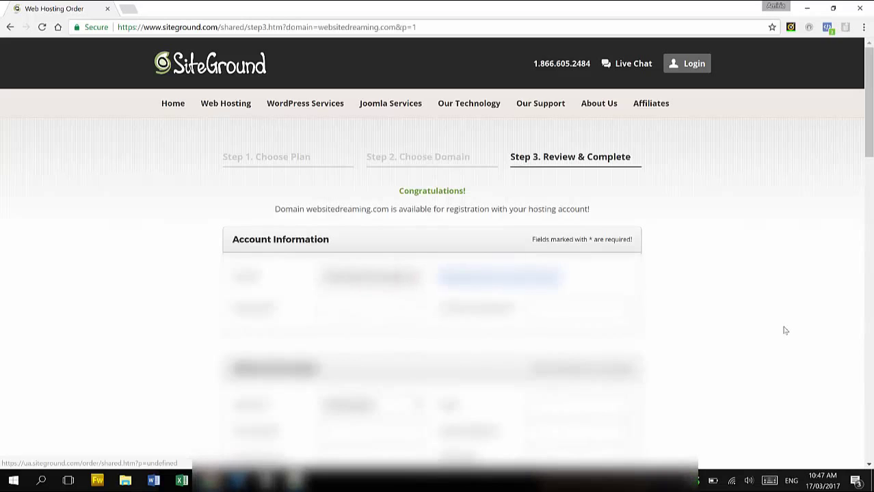
pyautogui.click(395, 312)
pyautogui.write('**********')
pyautogui.click(601, 309)
pyautogui.write('**********')
pyautogui.moveTo(871, 139); pyautogui.dragTo(872, 308)
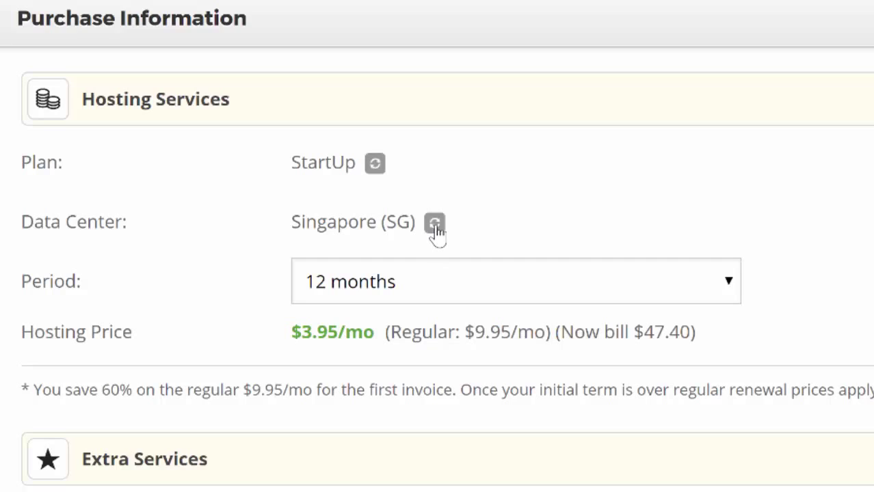
# Switch the data center from Singapore to Chicago (USA) and add Domain Privacy
pyautogui.click(435, 225)
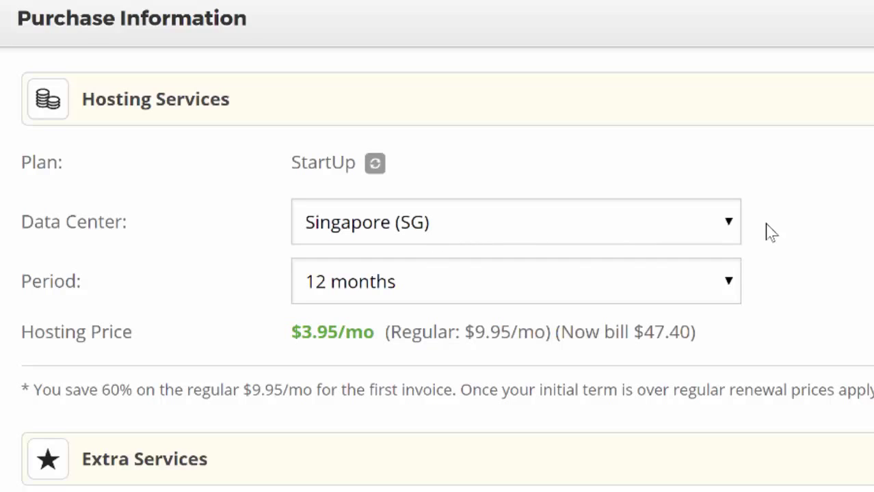
pyautogui.click(732, 226)
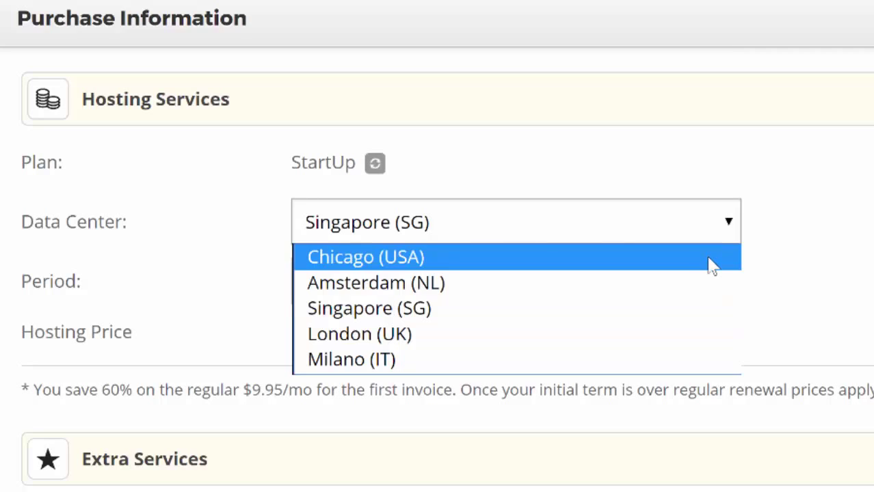
pyautogui.click(712, 258)
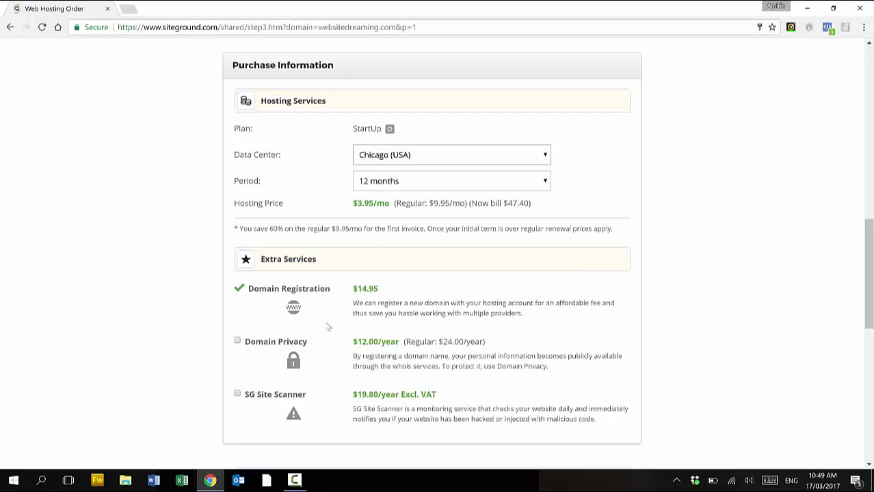
pyautogui.click(237, 342)
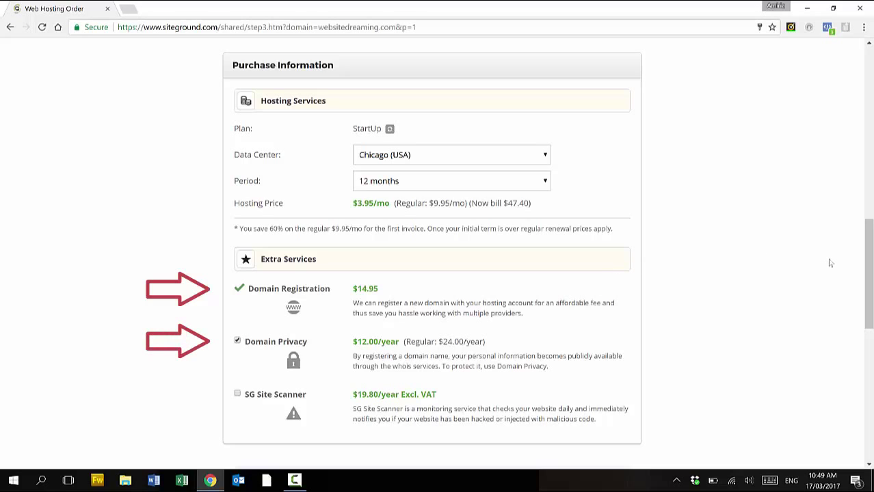
pyautogui.moveTo(869, 258); pyautogui.dragTo(870, 309)
# Pay the 74.35 USD order and proceed to the customer area
pyautogui.click(436, 363)
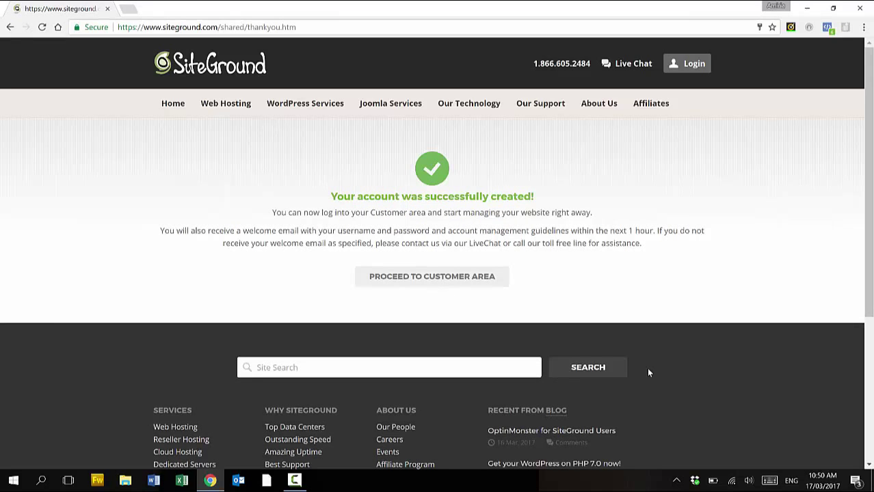
pyautogui.click(450, 283)
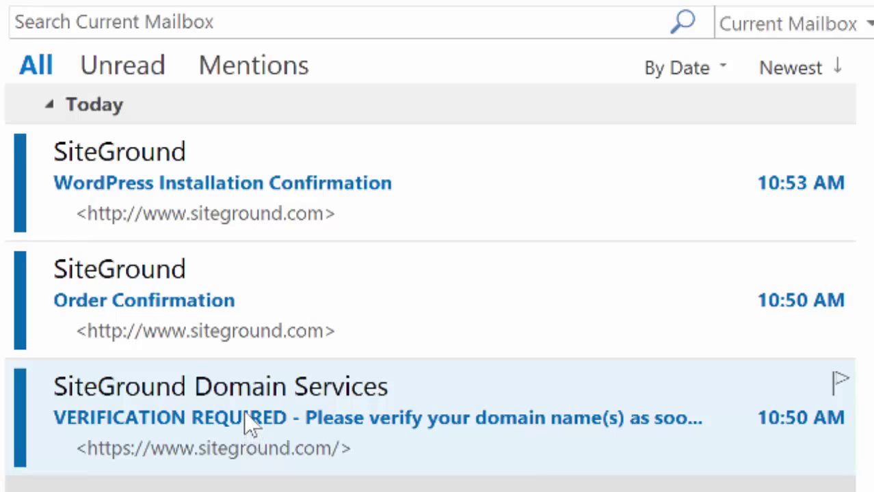
# Open the VERIFICATION REQUIRED e-mail and follow its approve.domainadmin.com link
pyautogui.doubleClick(246, 415)
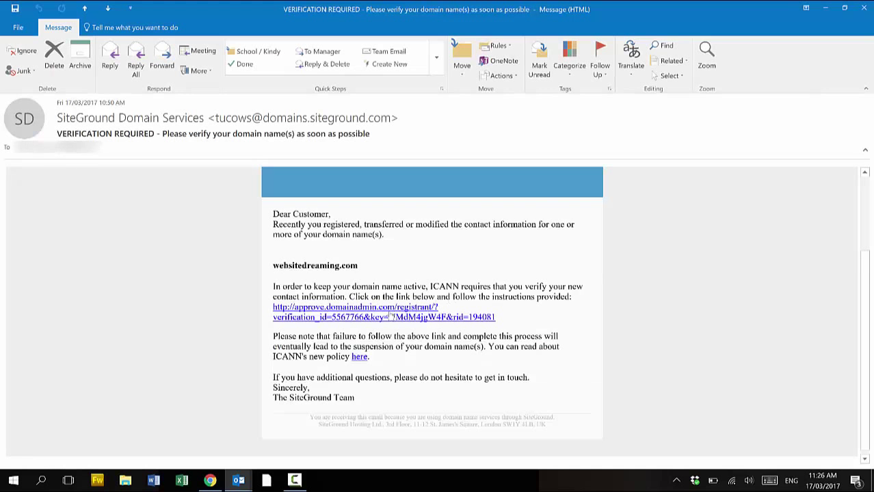
pyautogui.moveTo(387, 316)
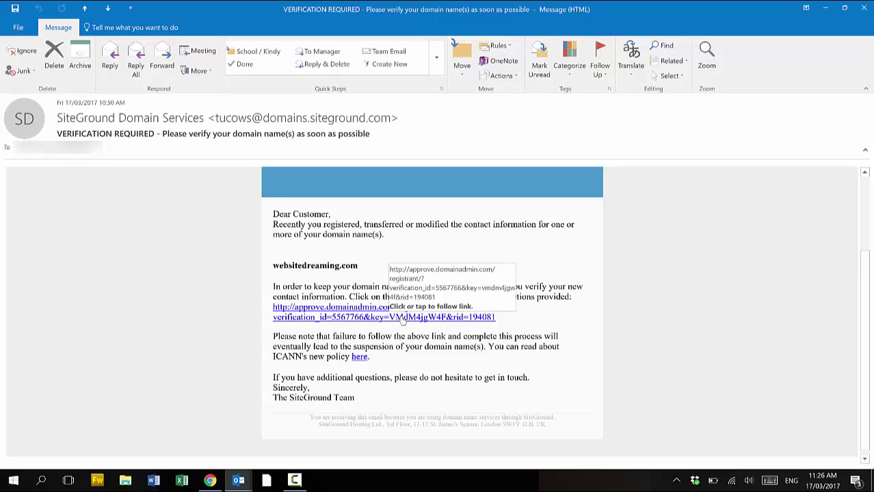
pyautogui.click(402, 319)
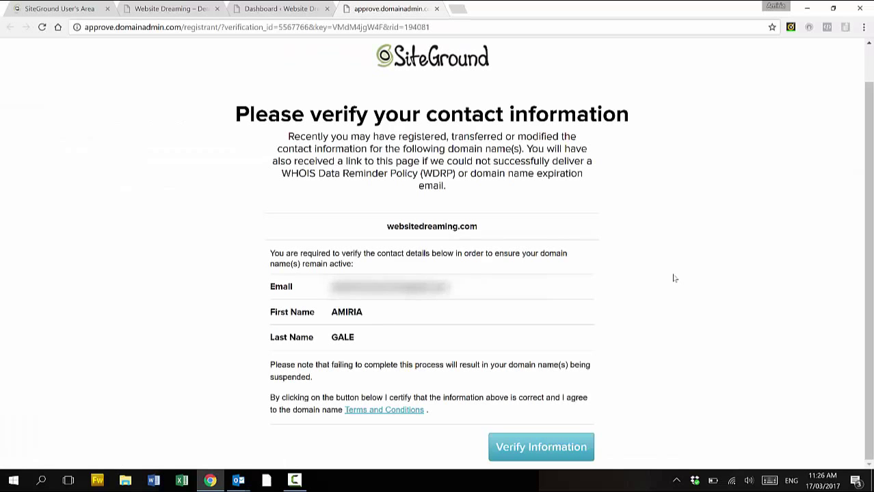
# Verify the contact information for websitedreaming.com
pyautogui.click(554, 454)
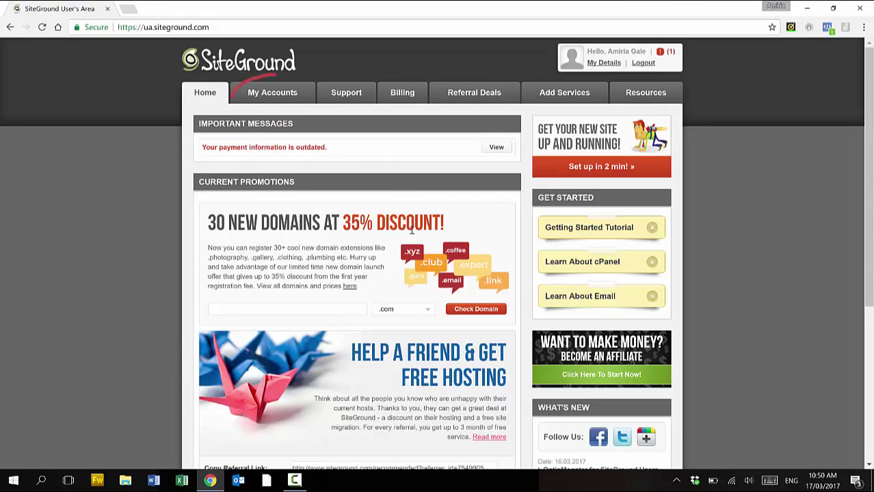
# Go from My Accounts to cPanel to the Softaculous WordPress installer
pyautogui.click(281, 96)
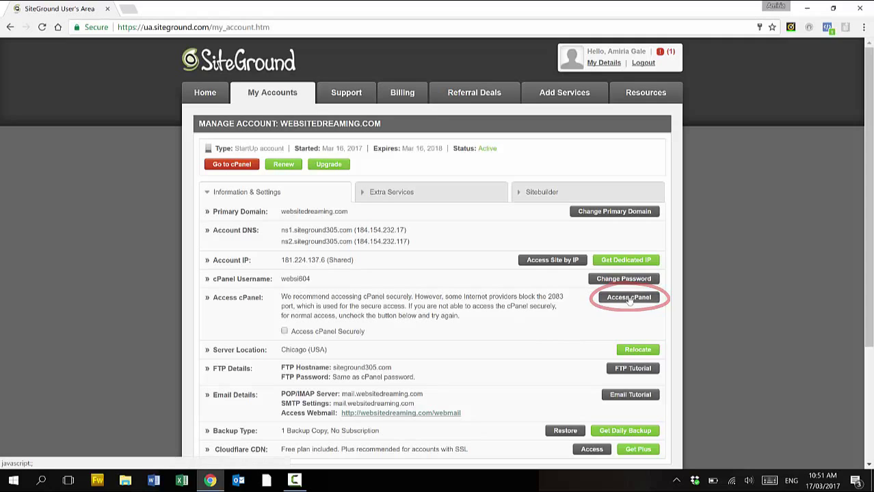
pyautogui.click(628, 300)
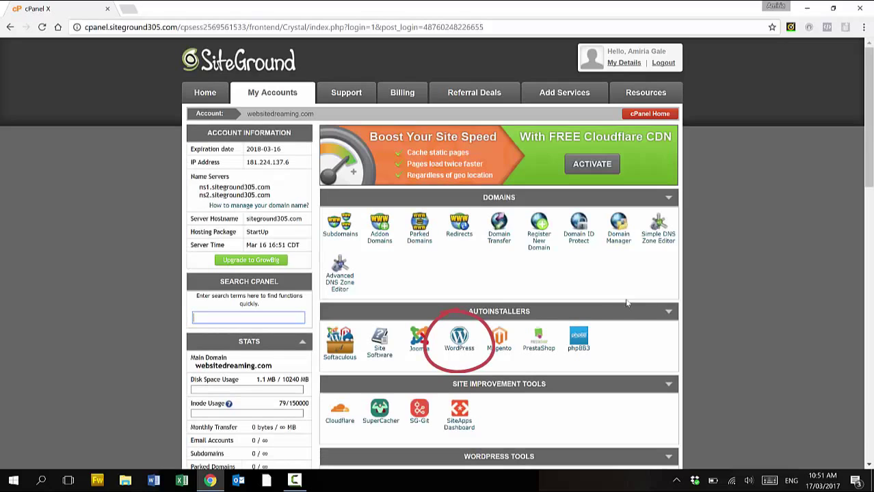
pyautogui.click(466, 350)
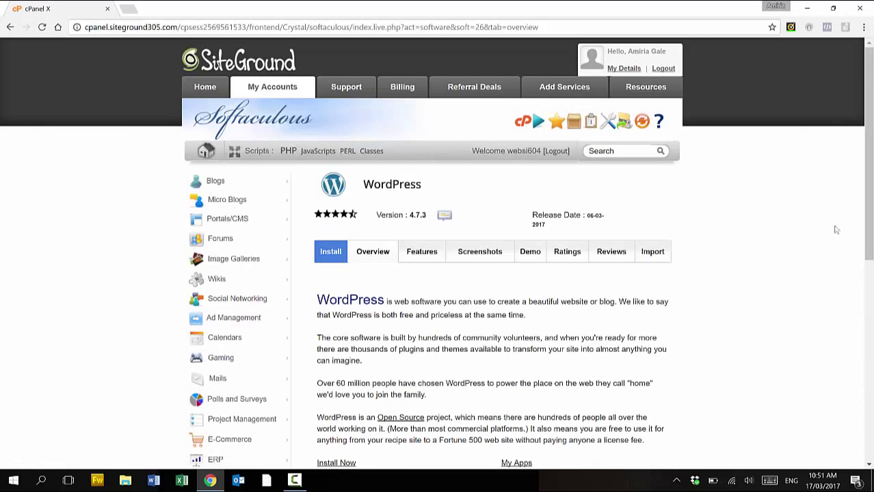
pyautogui.scroll(-2, 871, 213)
pyautogui.moveTo(871, 214); pyautogui.dragTo(871, 260)
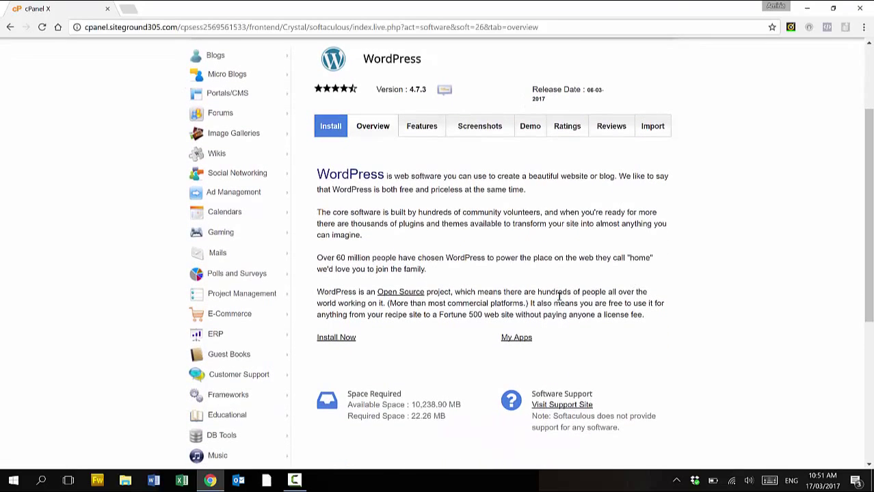
pyautogui.click(341, 342)
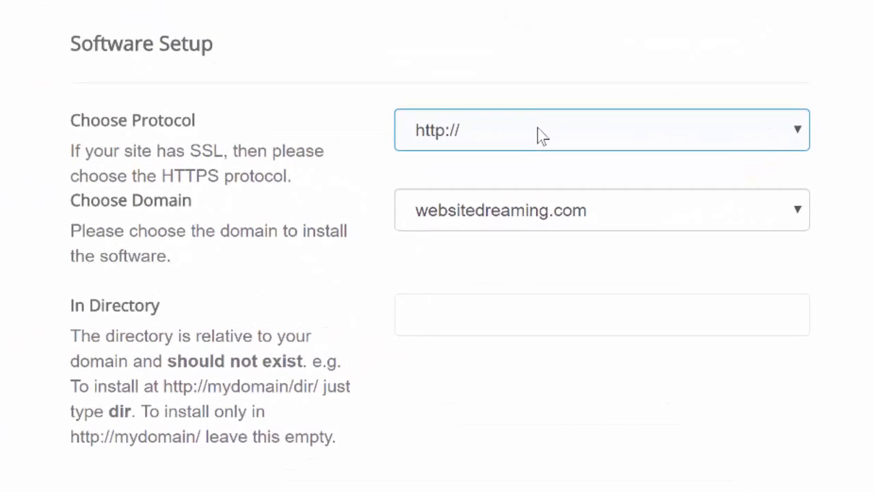
pyautogui.click(542, 135)
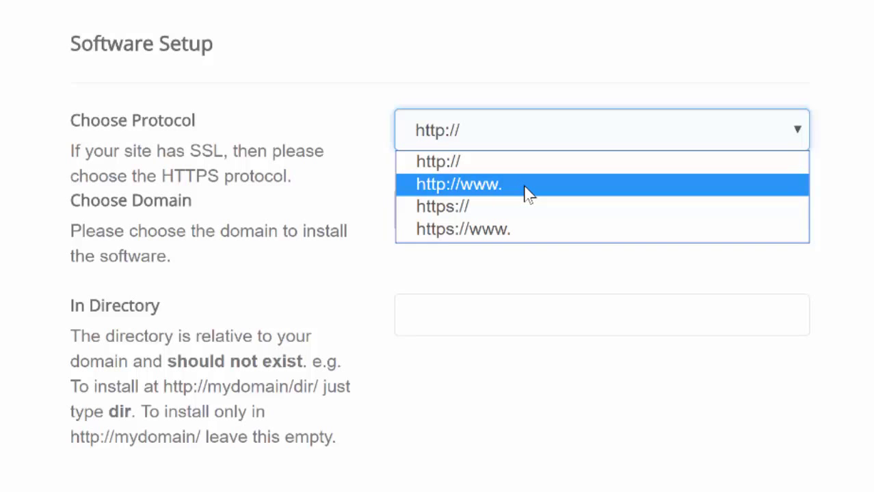
pyautogui.click(528, 186)
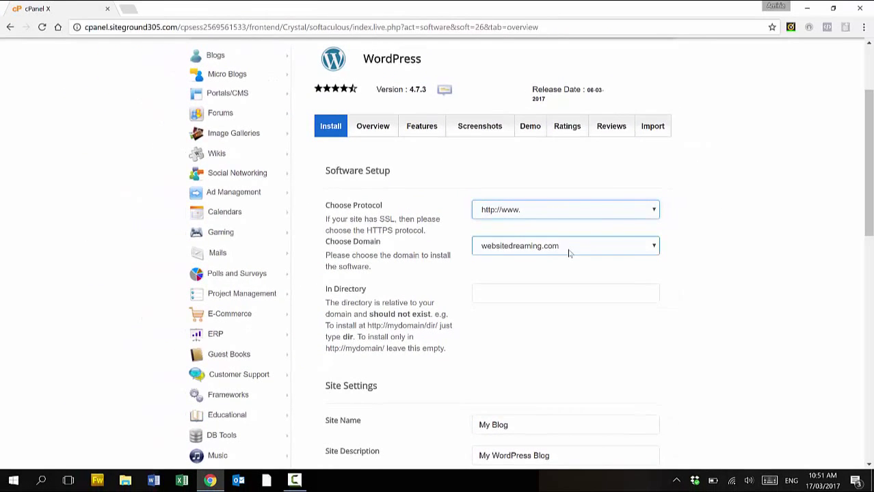
# Enter site name 'Website Dreaming' and site description 'Demo website'
pyautogui.moveTo(867, 158); pyautogui.dragTo(869, 197)
pyautogui.moveTo(475, 301); pyautogui.dragTo(511, 294)
pyautogui.write('Webs')
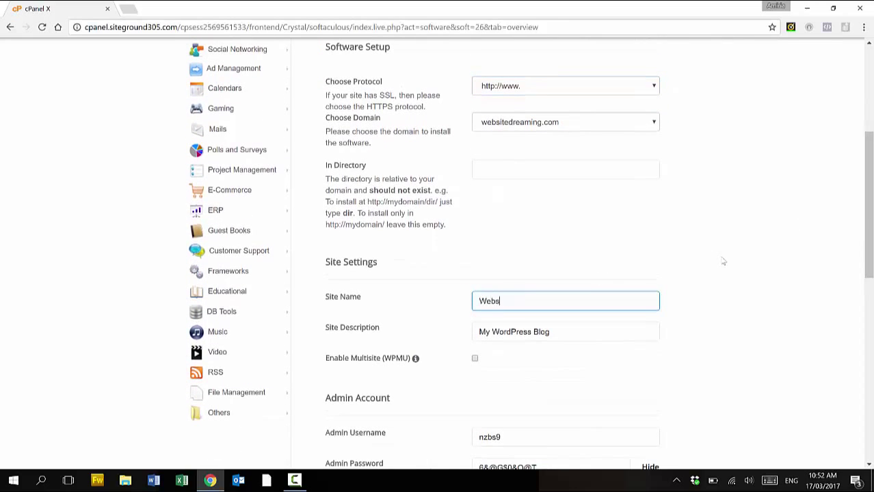
pyautogui.write('ite Dreaming')
pyautogui.click(567, 330)
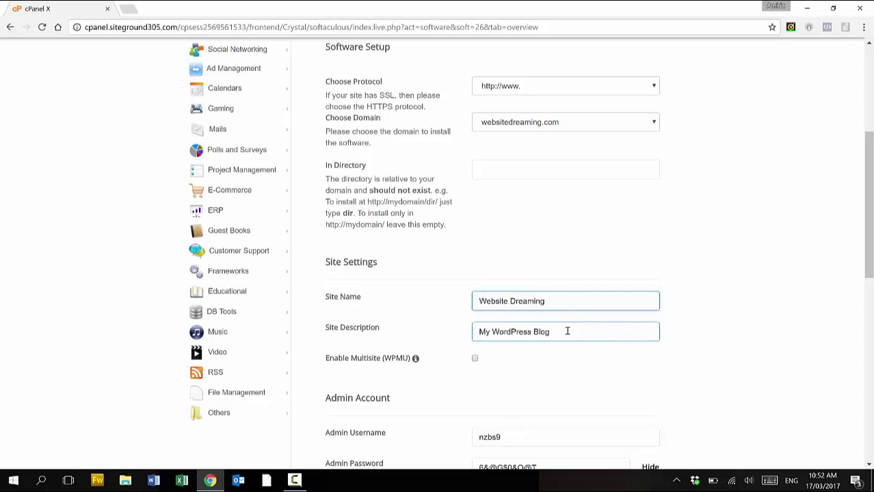
pyautogui.tripleClick(494, 332)
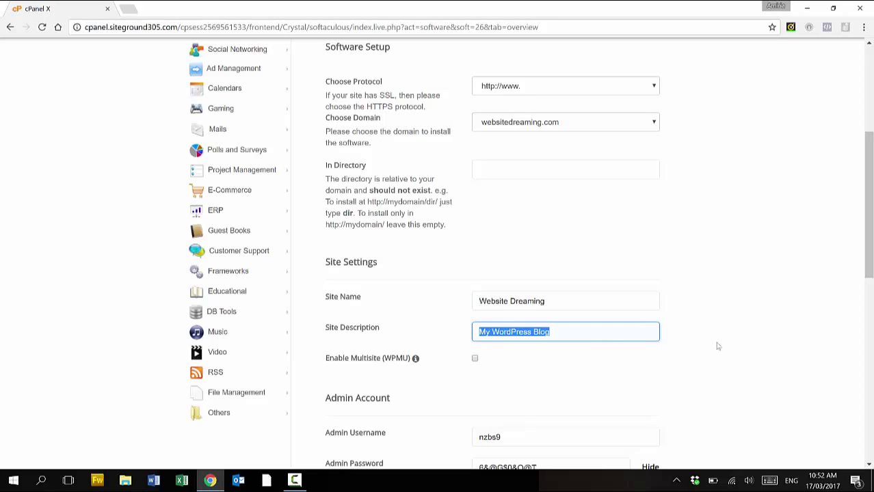
pyautogui.write('De')
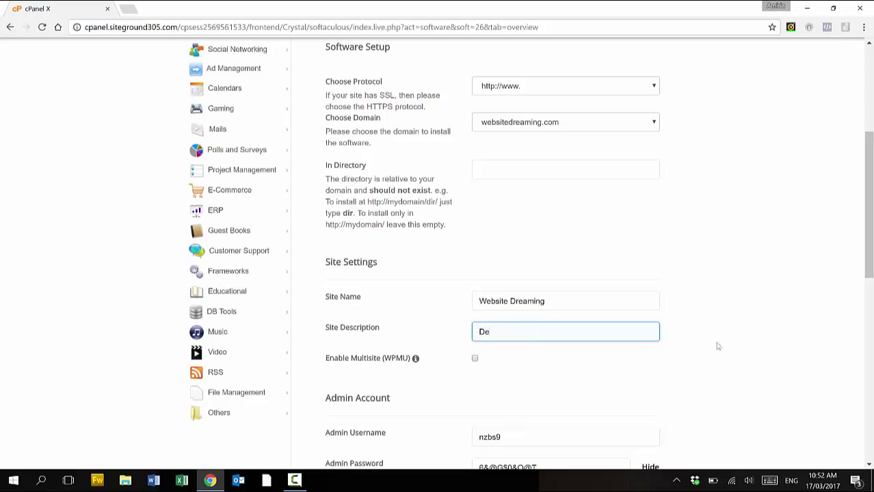
pyautogui.write('mo website')
# Replace the admin username with 'admin' and select the existing admin password
pyautogui.scroll(-2, 869, 232)
pyautogui.scroll(-2, 868, 233)
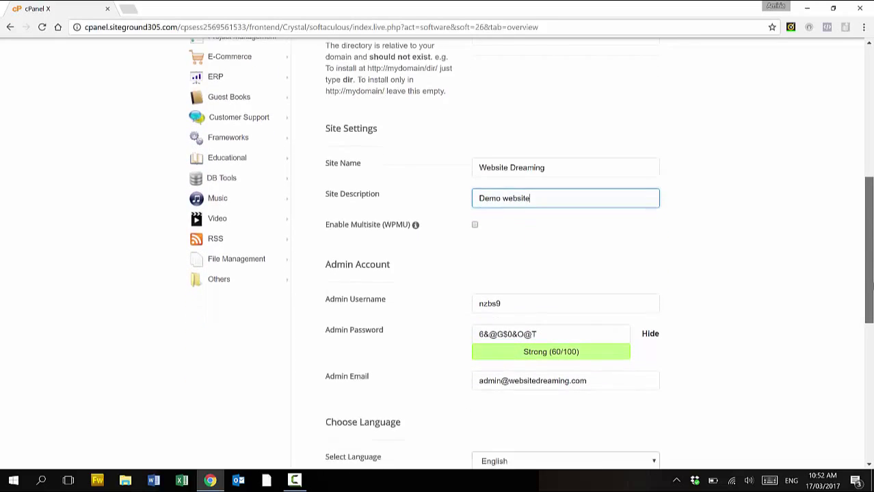
pyautogui.scroll(-2, 868, 246)
pyautogui.press('Tab')
pyautogui.press('Tab')
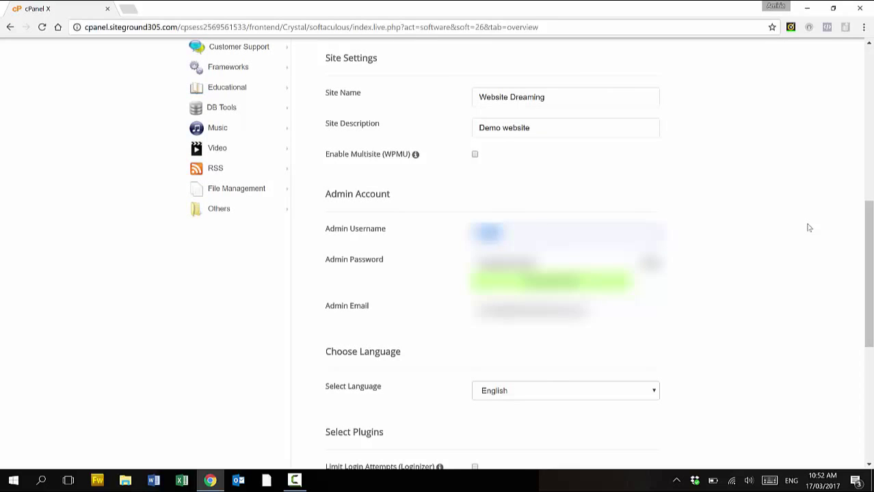
pyautogui.press('BackSpace')
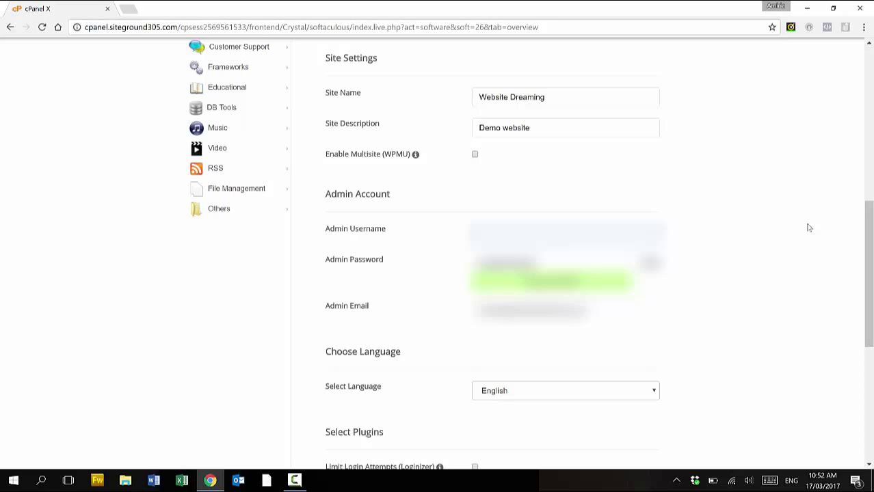
pyautogui.write('admin')
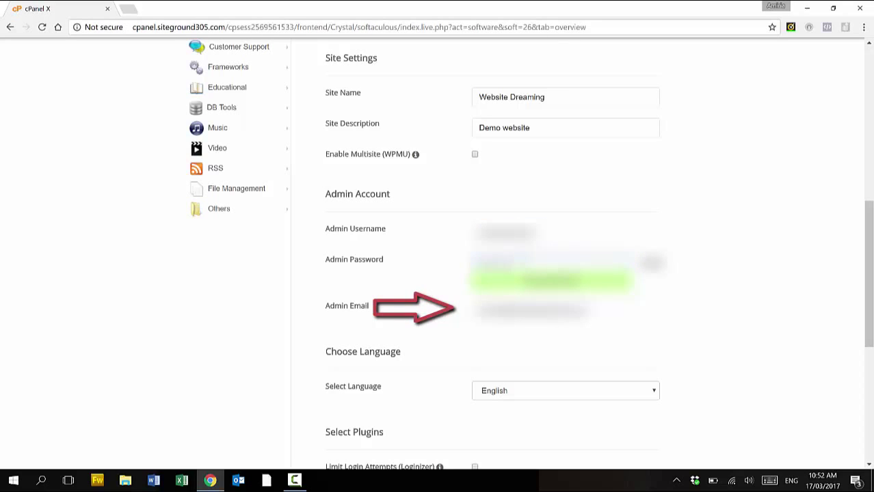
pyautogui.doubleClick(494, 263)
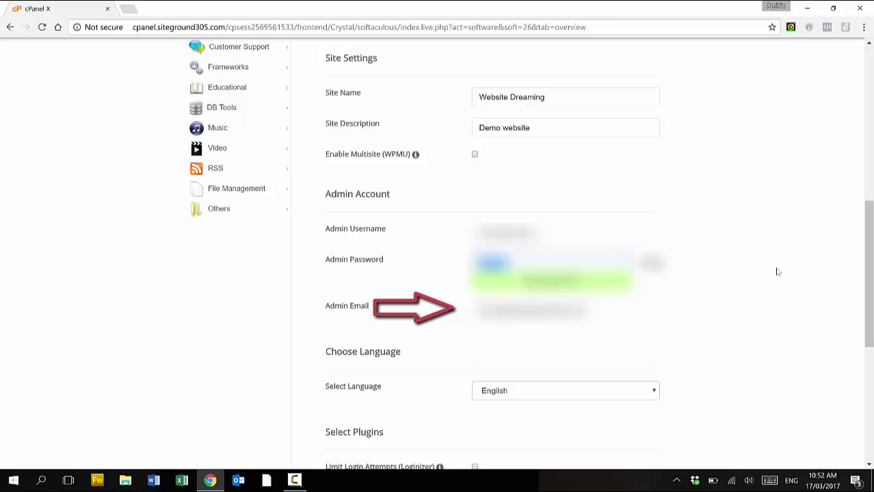
# Enter the new admin password and run the WordPress installation
pyautogui.write('••••••')
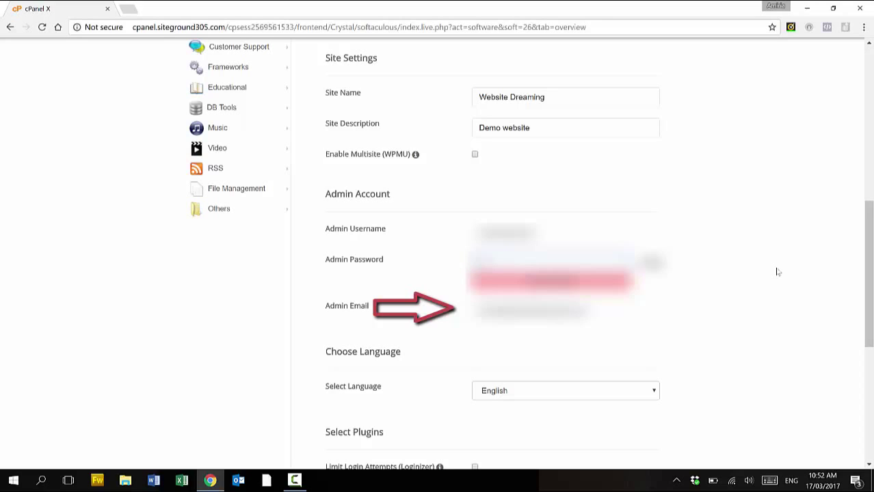
pyautogui.scroll(-5, 776, 272)
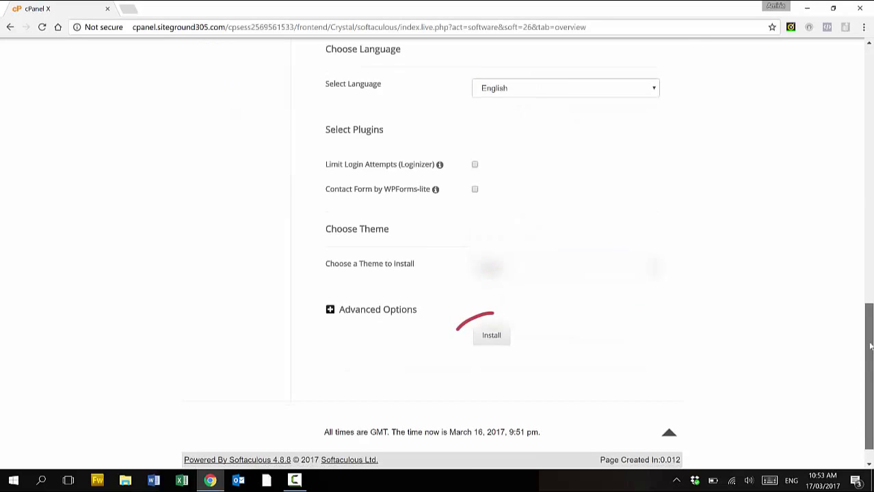
pyautogui.click(495, 340)
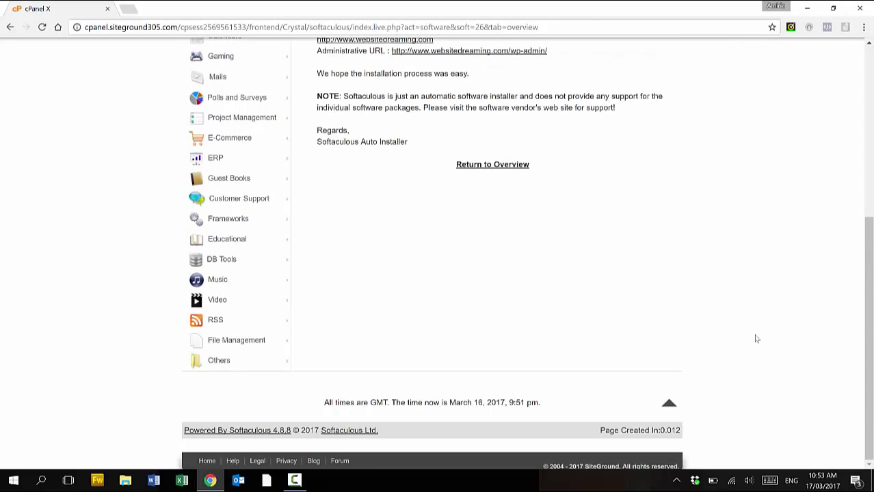
# Open websitedreaming.com and websitedreaming.com/wp-admin/ each in a new tab
pyautogui.moveTo(867, 264); pyautogui.dragTo(862, 182)
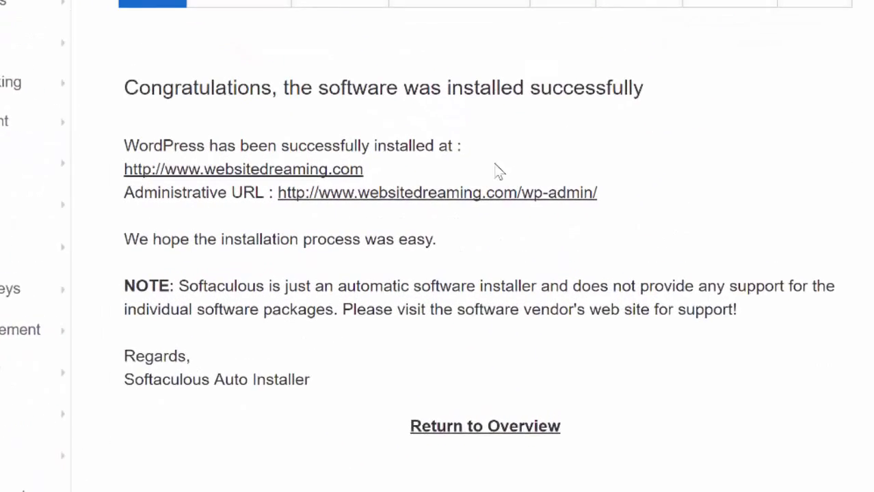
pyautogui.rightClick(295, 169)
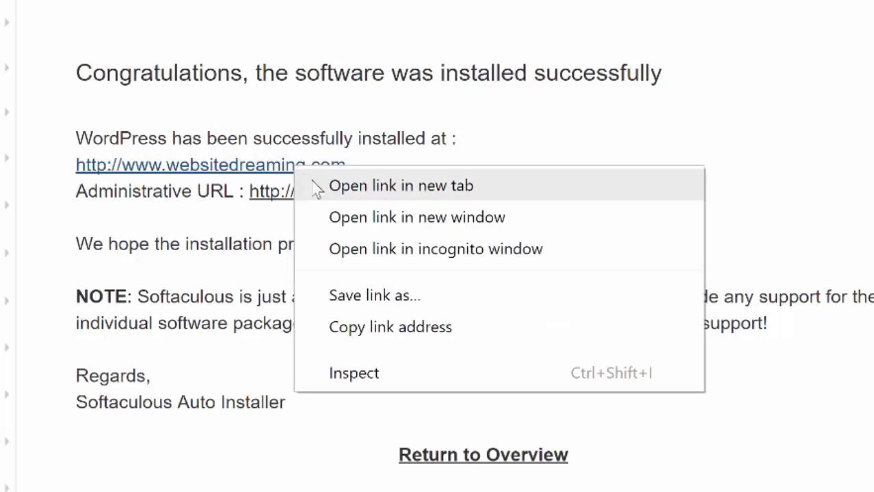
pyautogui.click(326, 186)
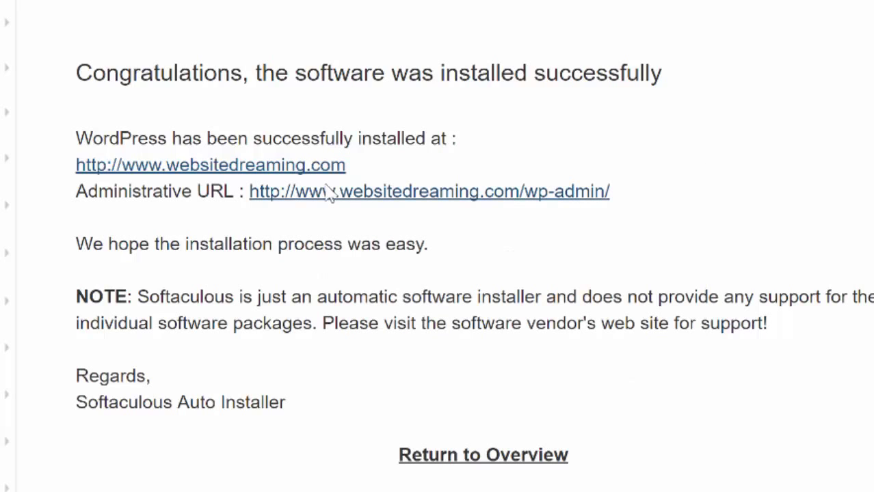
pyautogui.rightClick(425, 192)
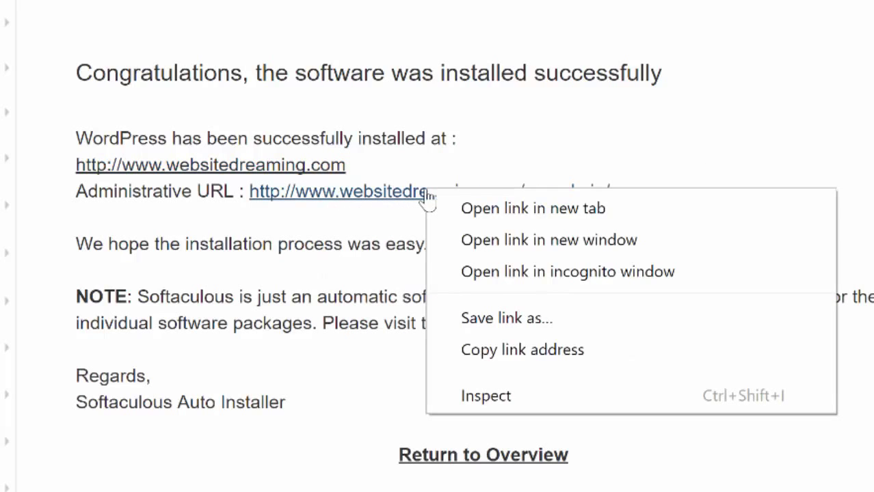
pyautogui.click(478, 211)
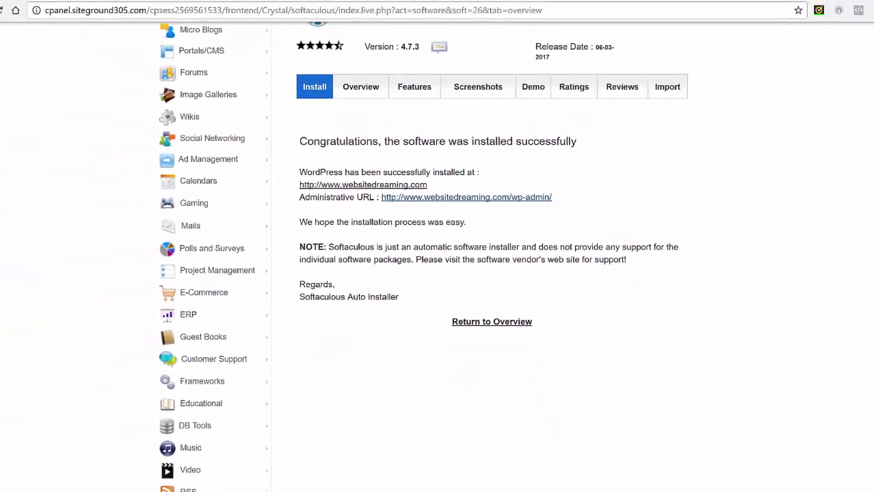
# Look over the new live Website Dreaming site, then switch to its admin Dashboard tab
pyautogui.click(175, 9)
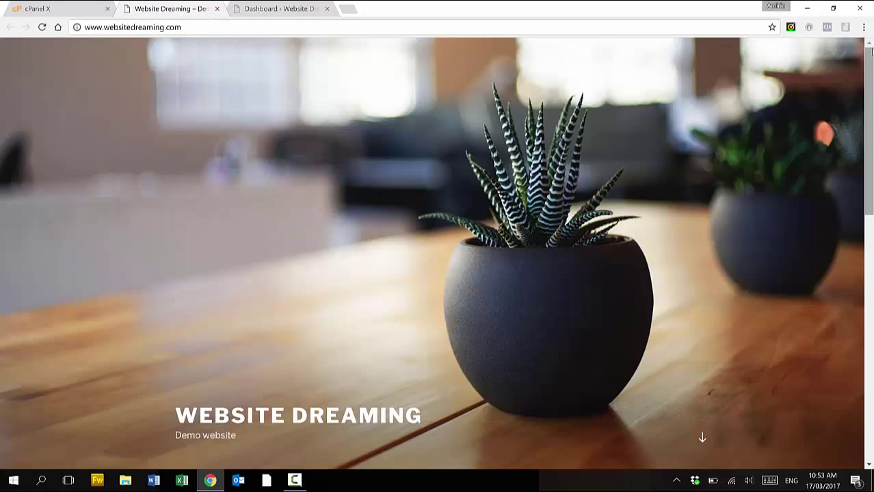
pyautogui.moveTo(867, 62); pyautogui.dragTo(870, 208)
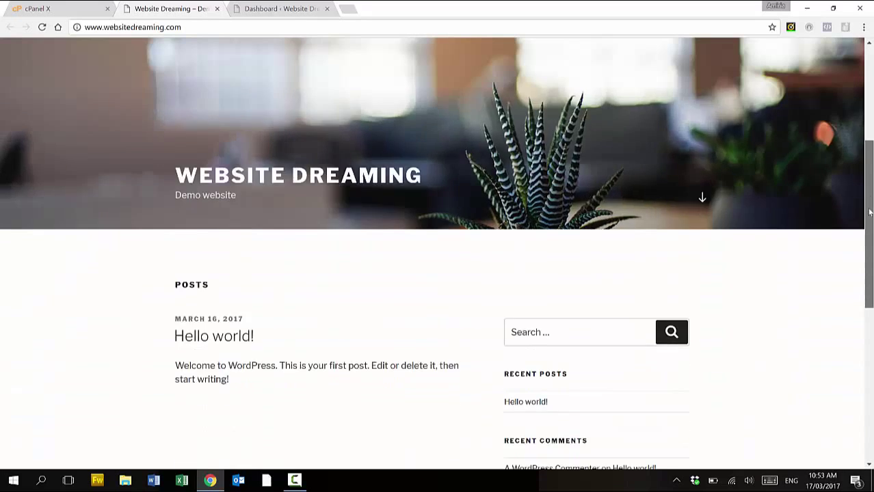
pyautogui.scroll(-6, 855, 253)
pyautogui.scroll(10, 856, 253)
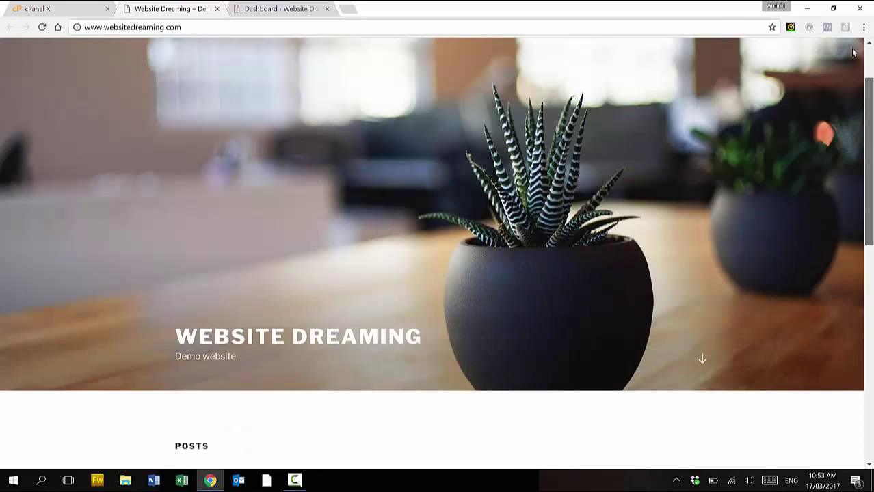
pyautogui.scroll(1, 854, 55)
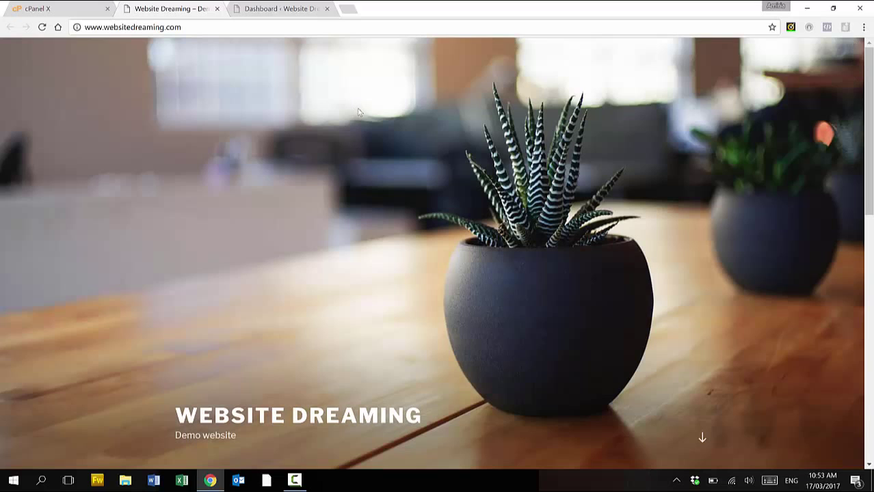
pyautogui.click(281, 10)
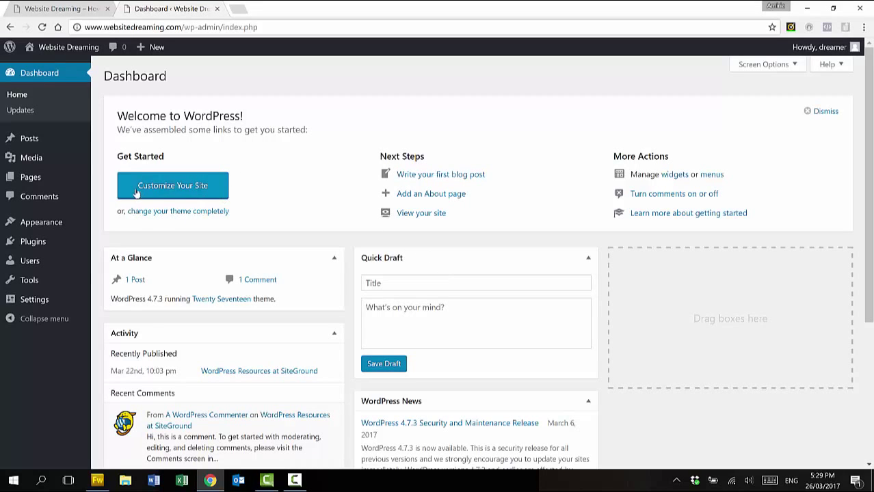
# Open the Add New Page editor from the Pages menu in the admin sidebar
pyautogui.moveTo(28, 139)
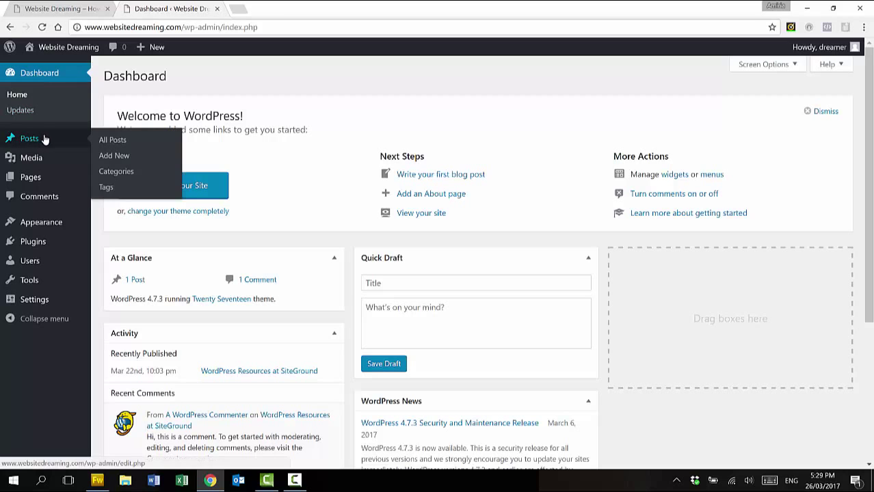
pyautogui.moveTo(51, 181)
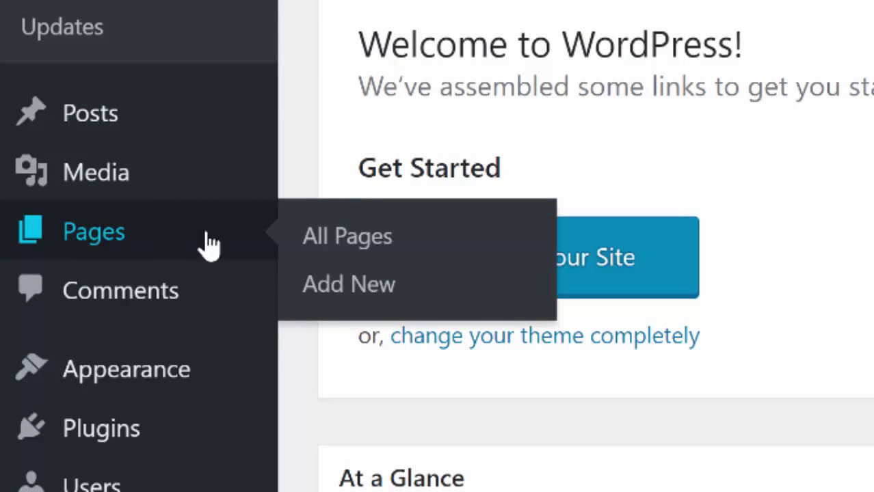
pyautogui.click(363, 290)
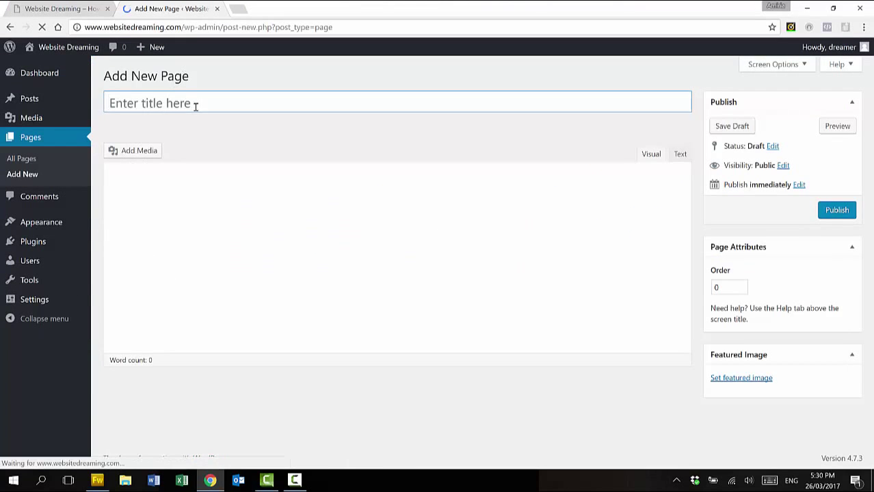
# Title the new page 'About me' and start a new paragraph after the sample text
pyautogui.write('About me')
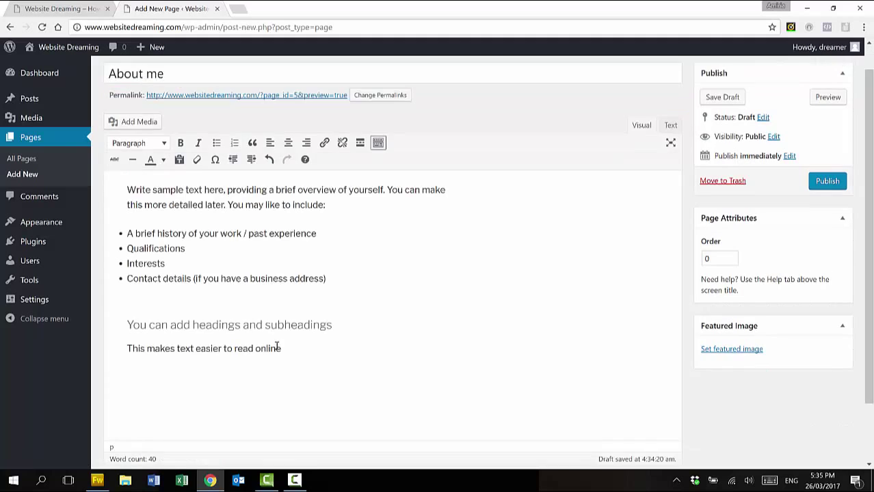
pyautogui.press('Return')
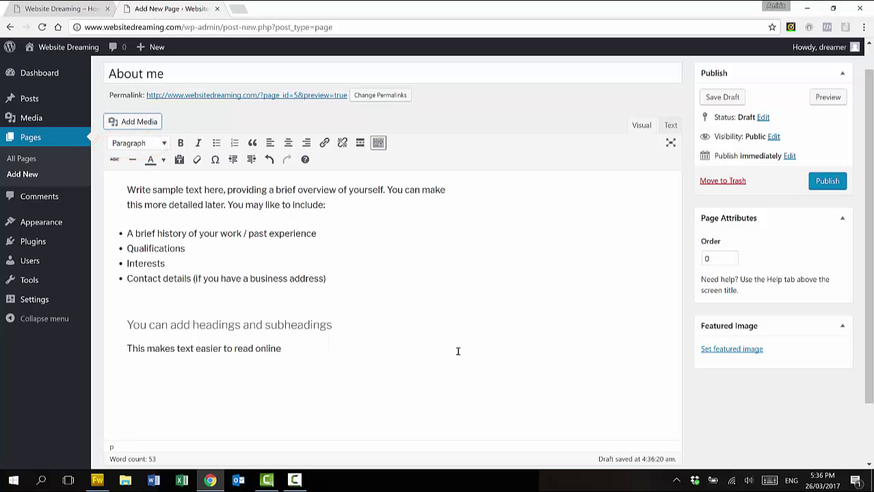
# Upload bigger-about.jpg from the desktop into the page's media library
pyautogui.click(140, 127)
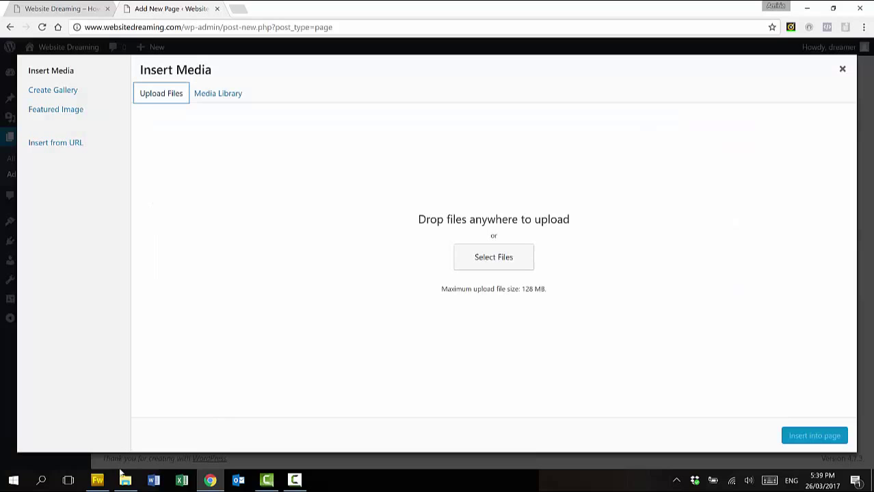
pyautogui.click(125, 481)
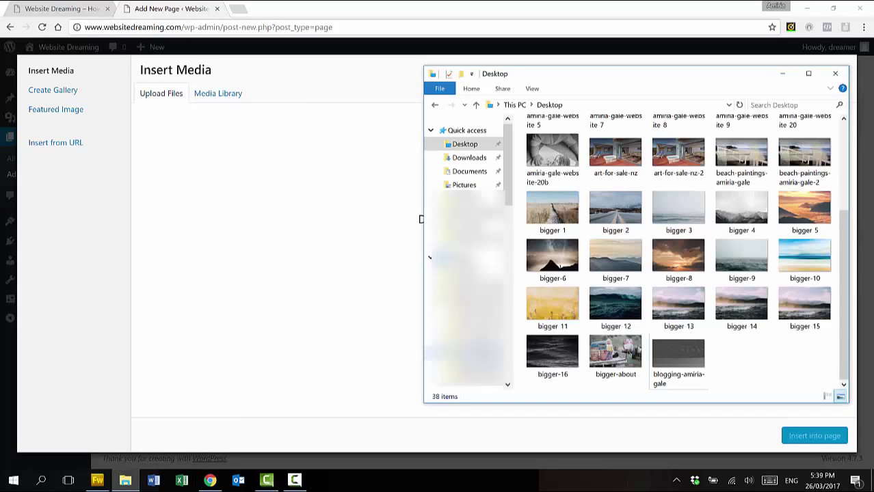
pyautogui.moveTo(624, 342); pyautogui.dragTo(305, 264)
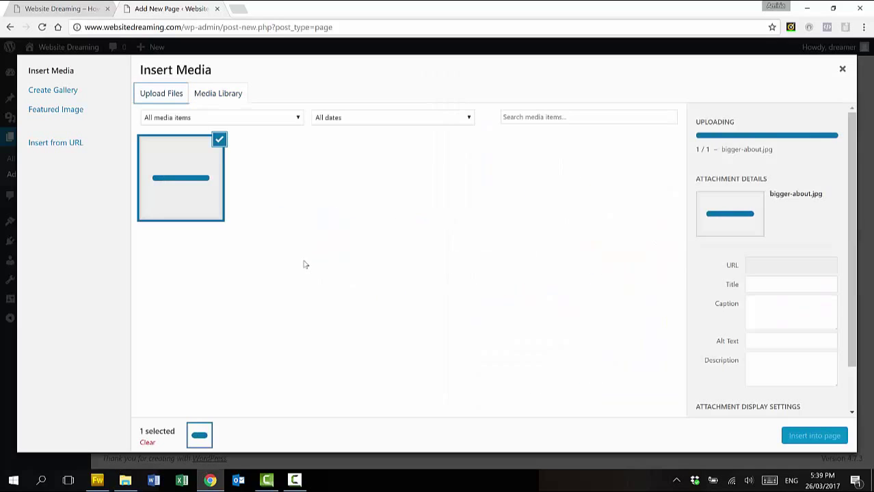
# Give the photo a title, alt text, caption 'You can add a caption here' and description
pyautogui.click(780, 282)
pyautogui.write('About')
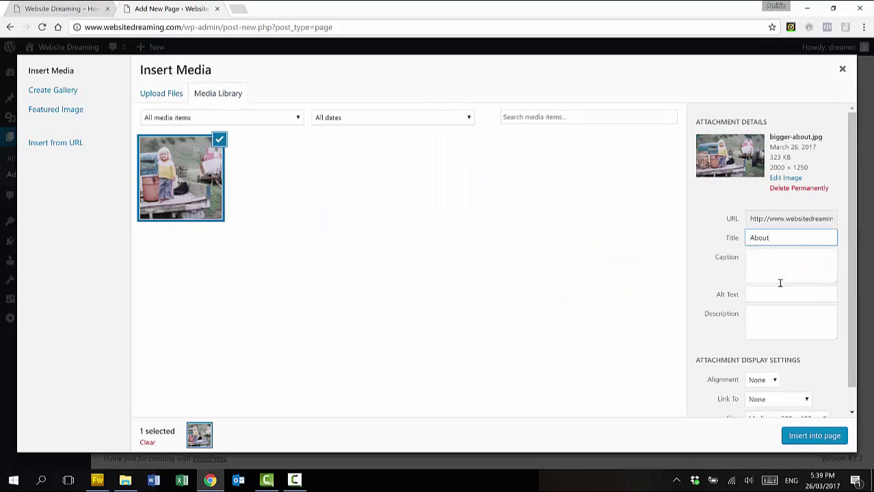
pyautogui.write(' Amiria Gale')
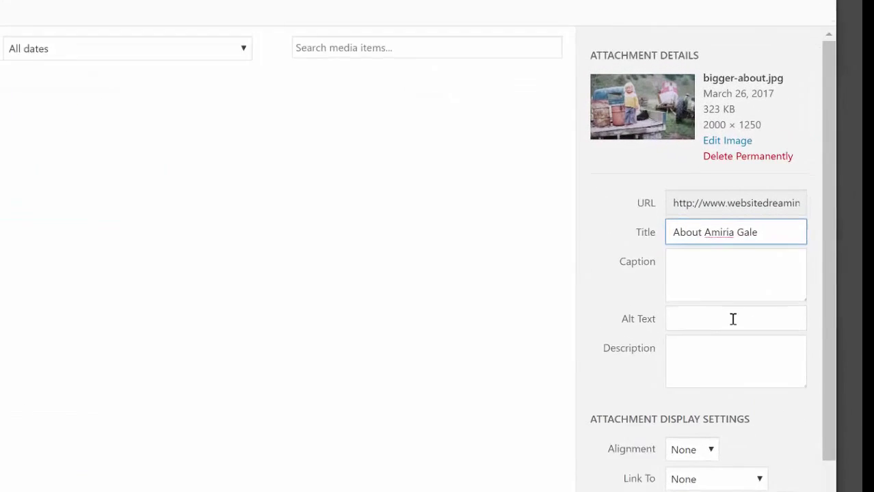
pyautogui.click(733, 320)
pyautogui.write('Am')
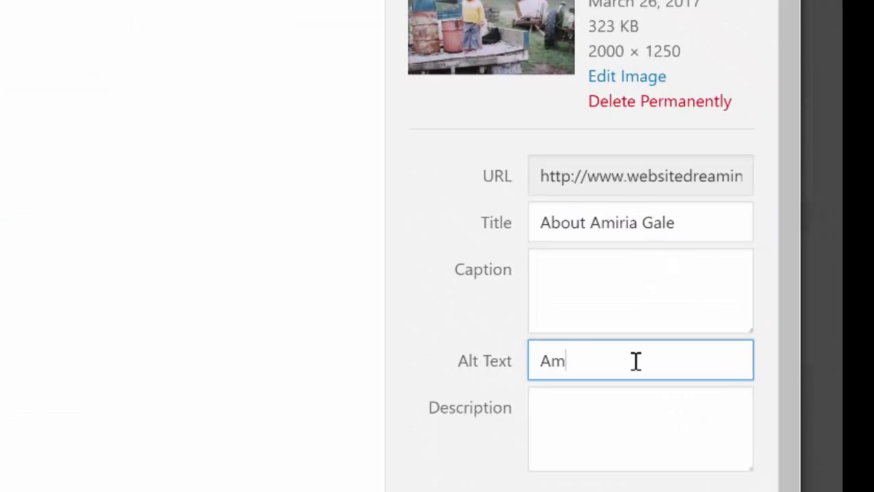
pyautogui.write('iria Gale')
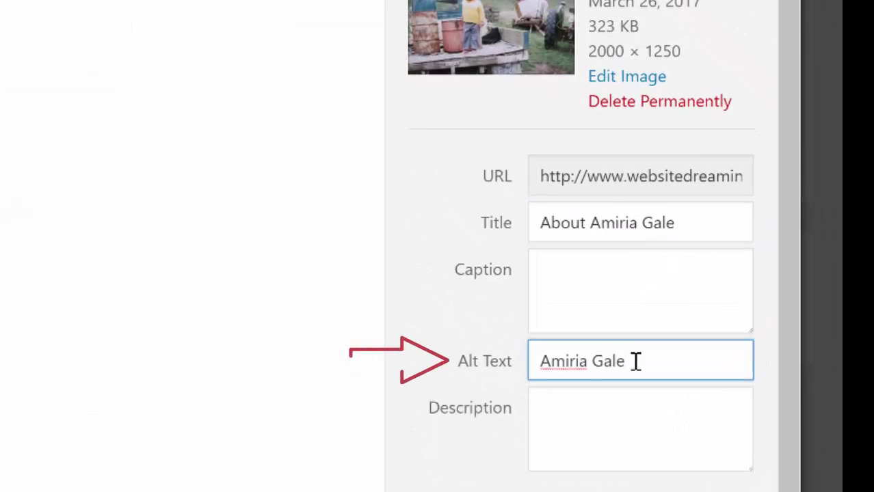
pyautogui.click(624, 287)
pyautogui.write('You can add a caption here')
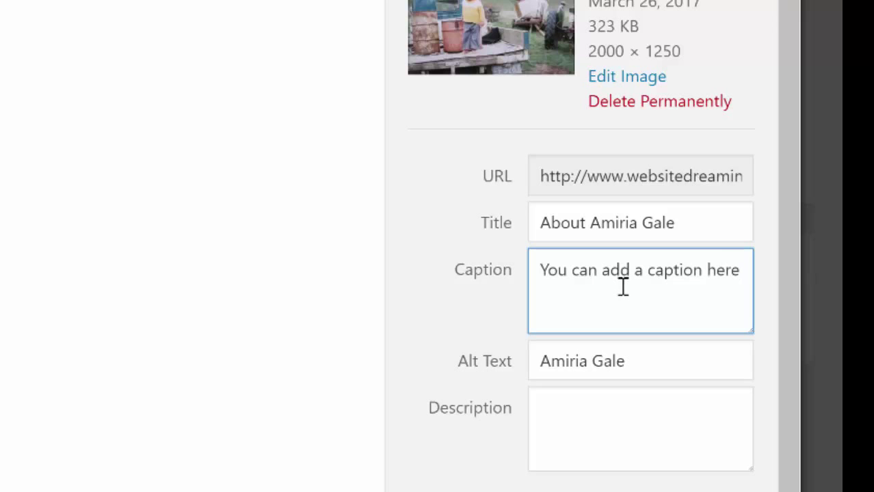
pyautogui.moveTo(793, 296); pyautogui.dragTo(793, 354)
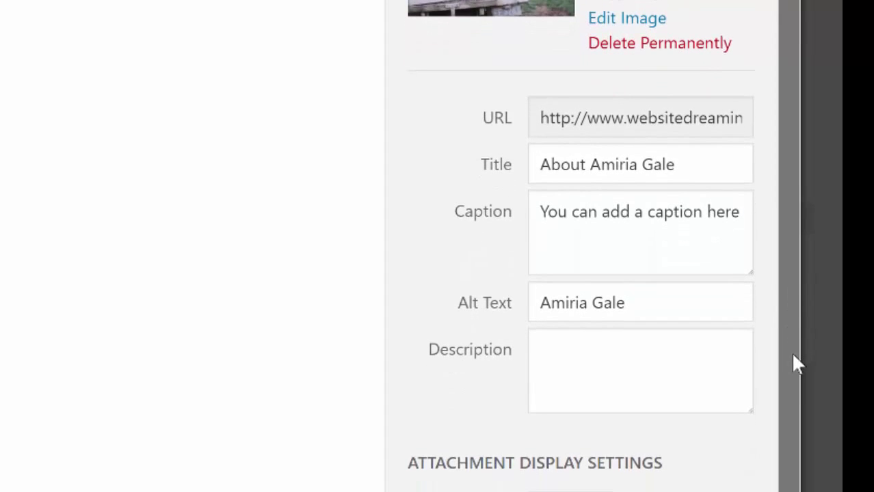
pyautogui.click(739, 380)
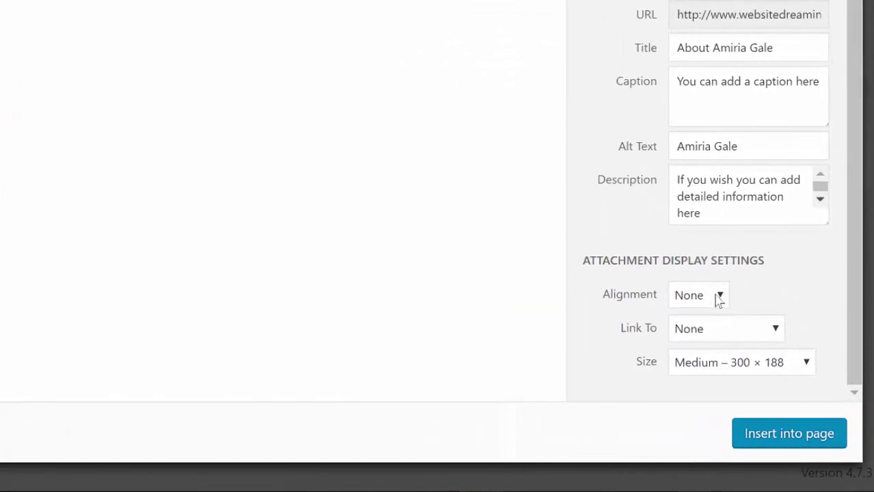
# Insert the photo into the page with alignment None at Full Size 2000 × 1250
pyautogui.click(776, 356)
pyautogui.click(669, 239)
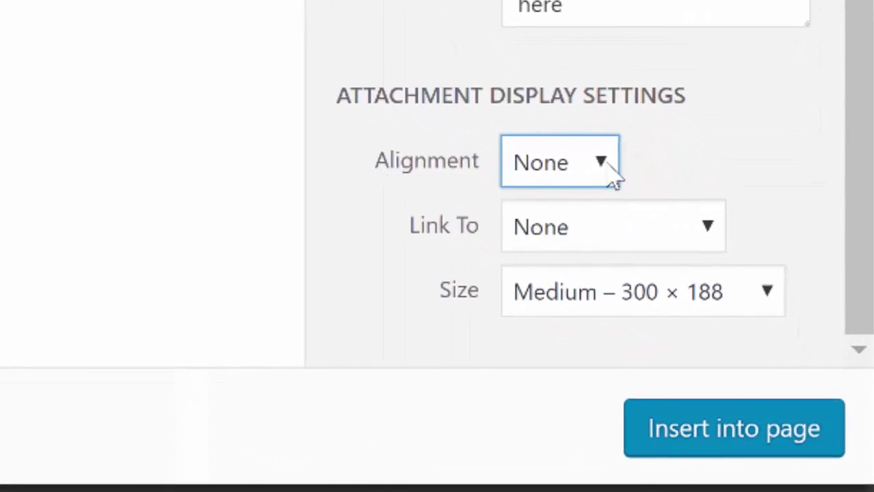
pyautogui.click(758, 273)
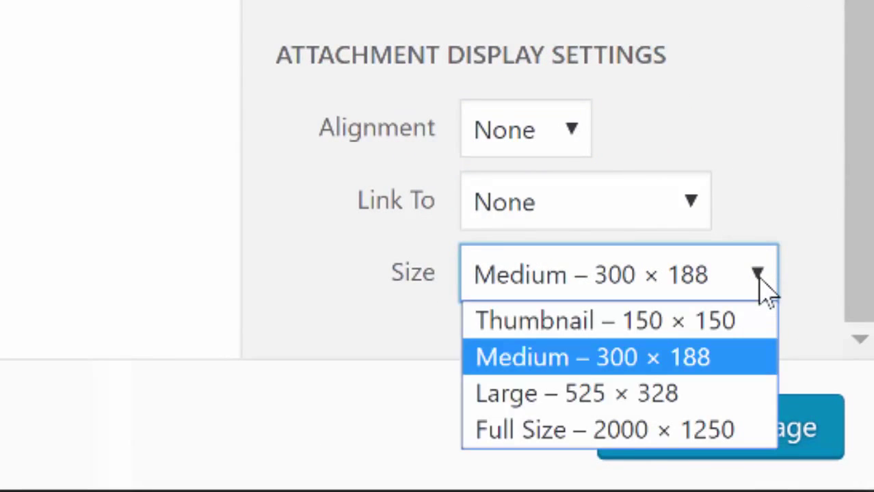
pyautogui.click(739, 430)
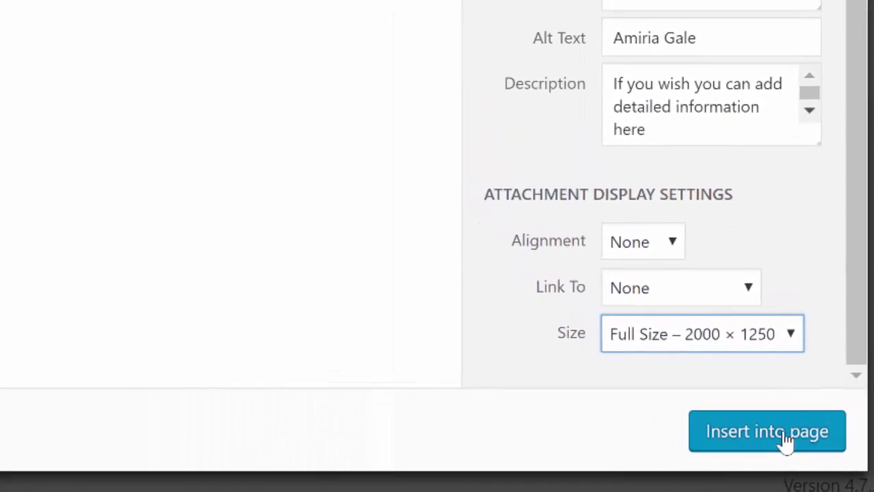
pyautogui.click(785, 437)
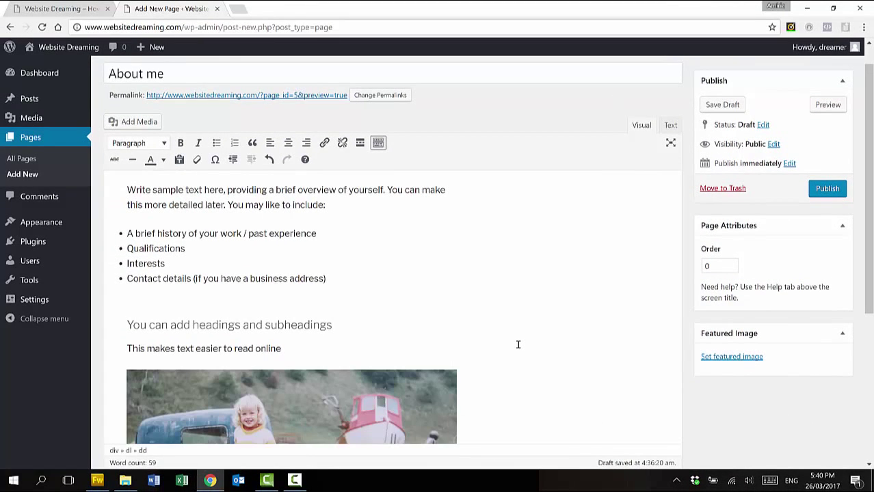
pyautogui.scroll(-3, 518, 345)
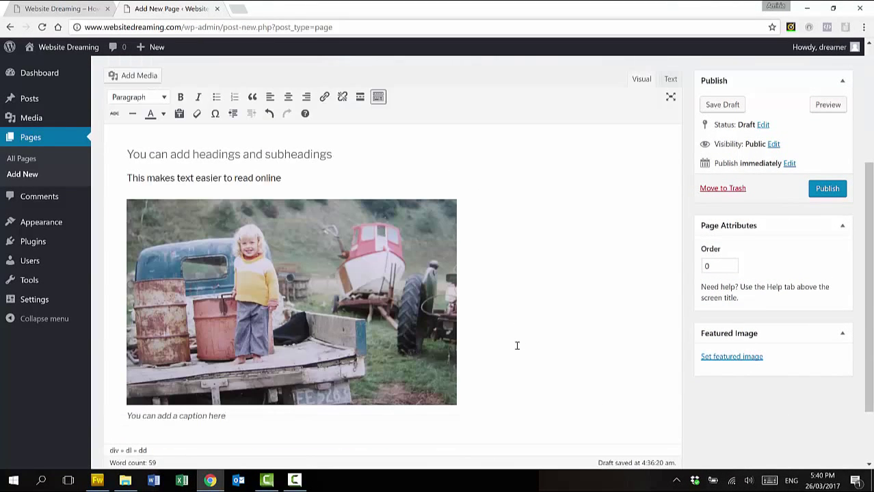
pyautogui.scroll(-2, 517, 345)
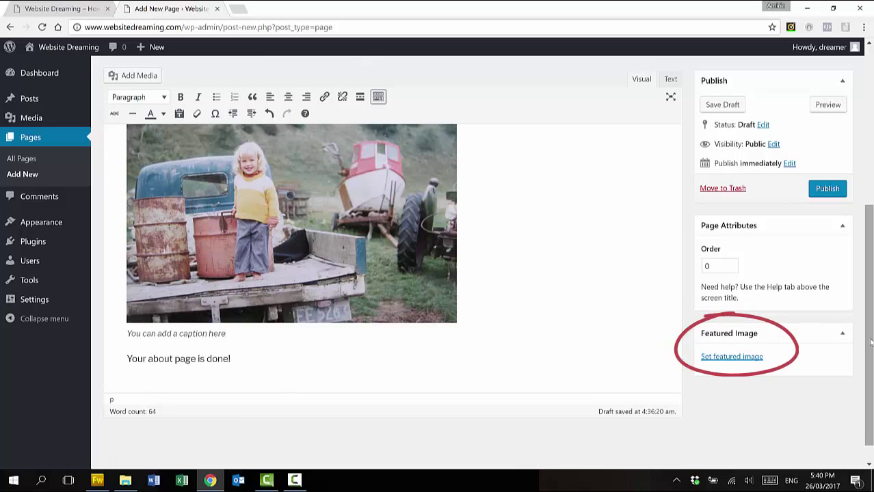
# Make the bigger-about photo the featured image and publish the About me page
pyautogui.moveTo(870, 342); pyautogui.dragTo(867, 292)
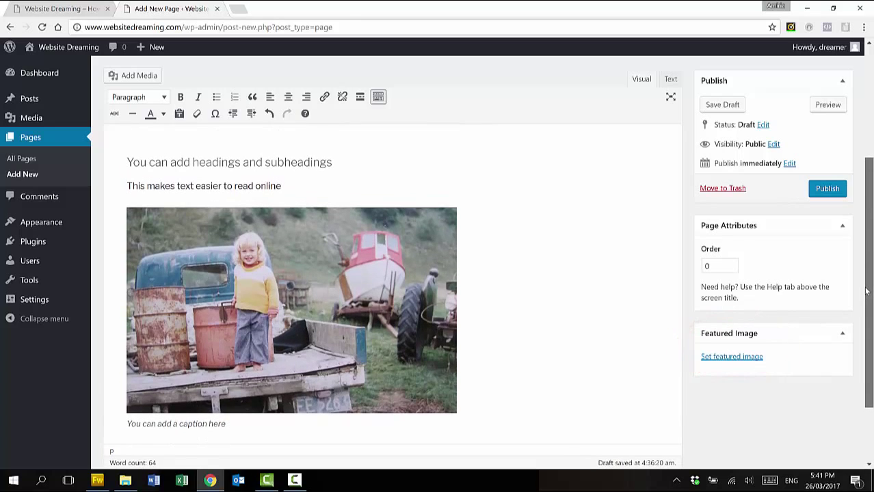
pyautogui.click(753, 358)
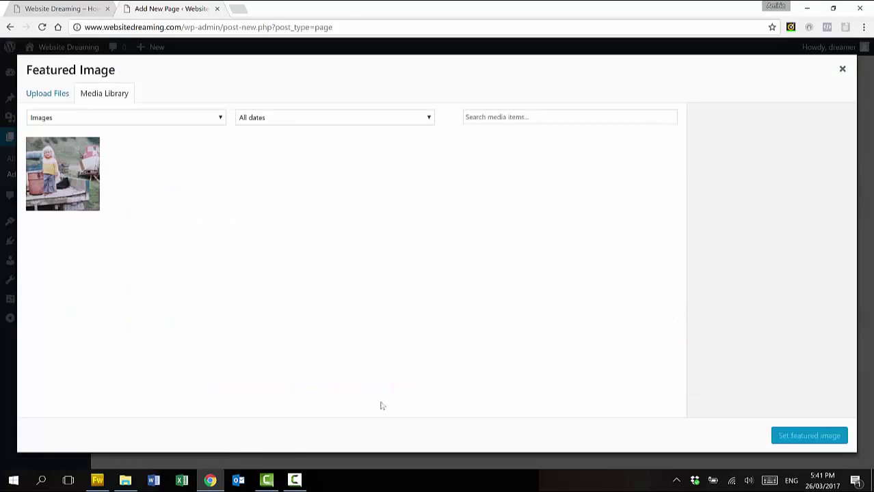
pyautogui.click(50, 173)
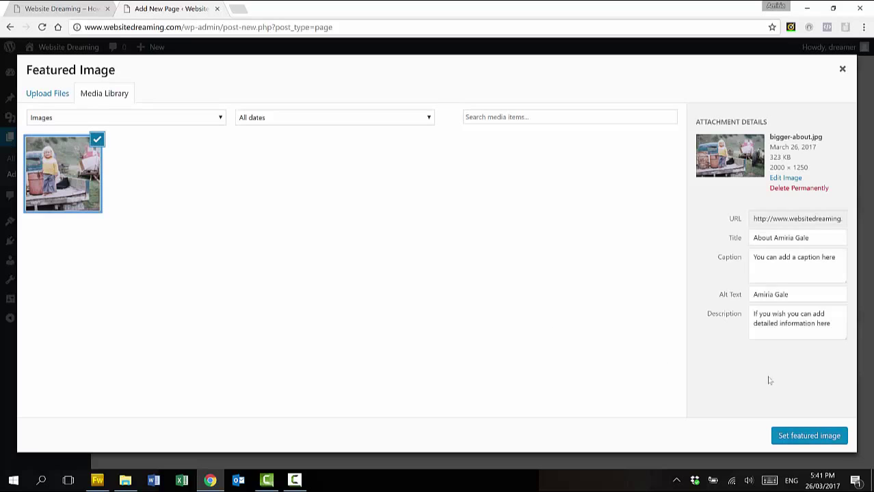
pyautogui.click(804, 438)
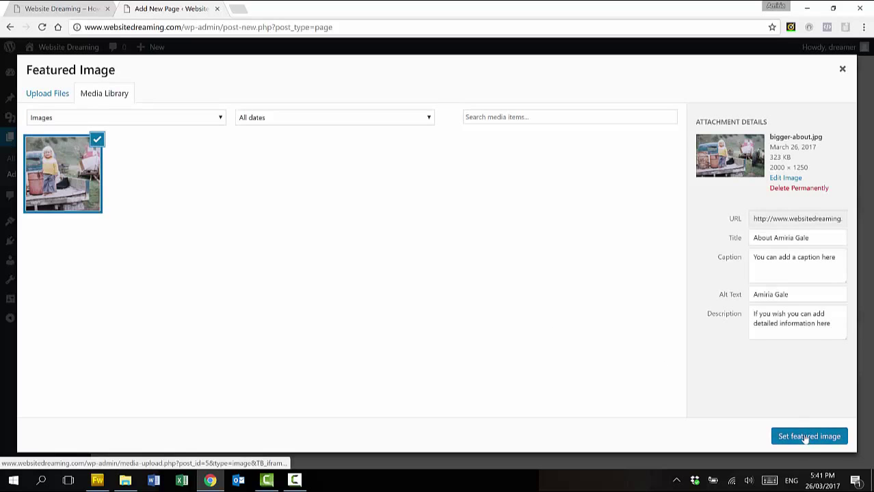
pyautogui.scroll(3, 869, 274)
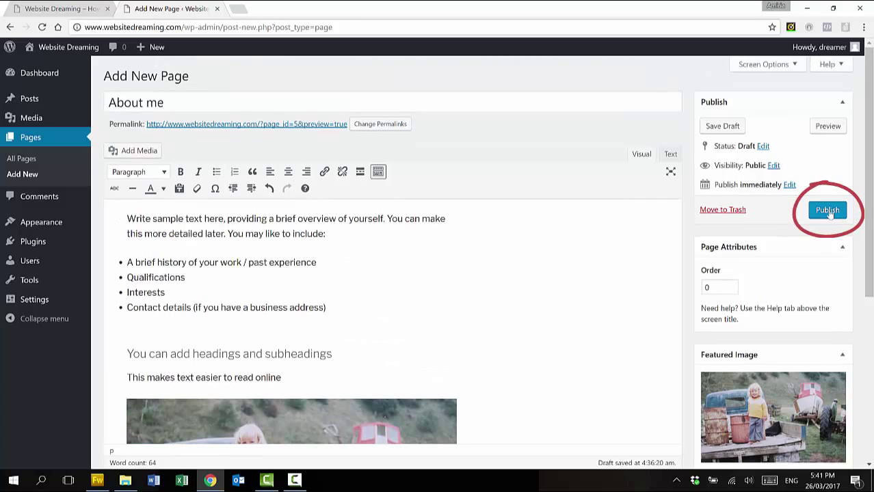
pyautogui.click(828, 211)
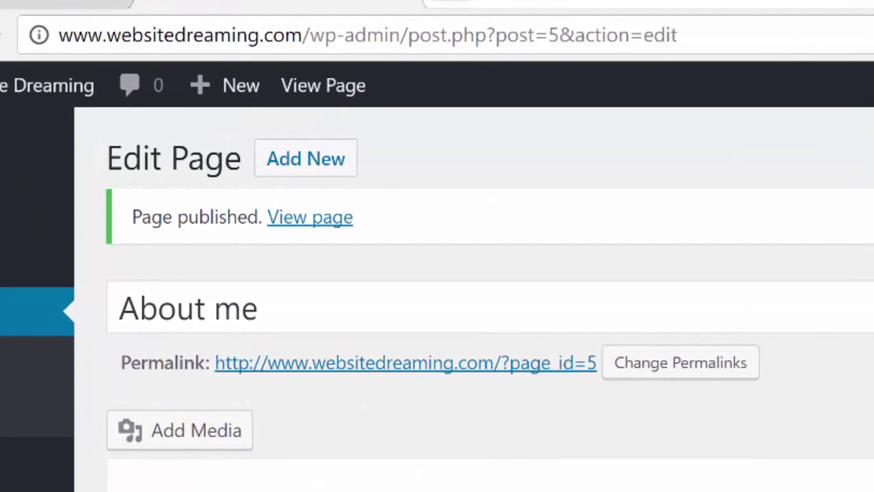
# Open the published About me page in its own new tab
pyautogui.scroll(-1, 507, 160)
pyautogui.scroll(1, 759, 242)
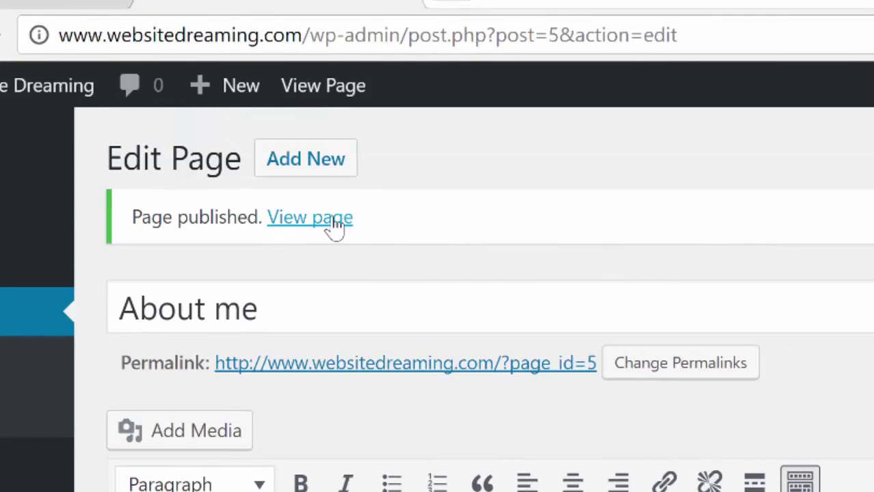
pyautogui.rightClick(334, 218)
pyautogui.click(395, 241)
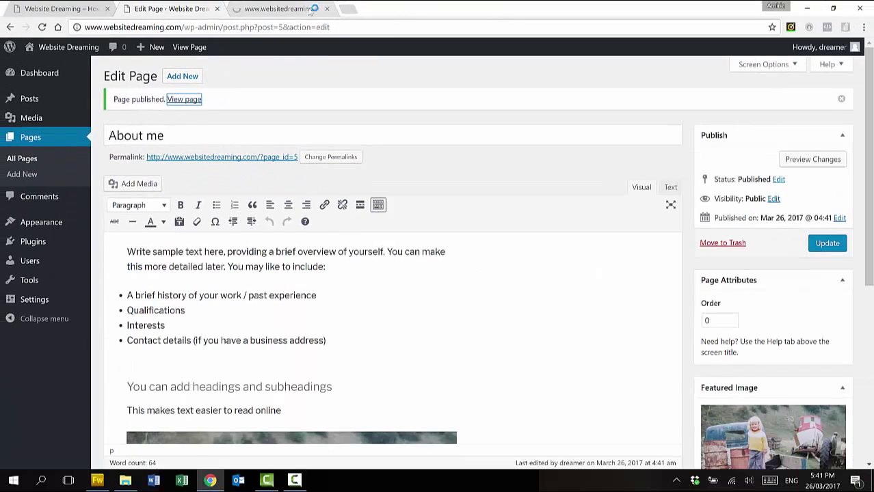
pyautogui.click(288, 8)
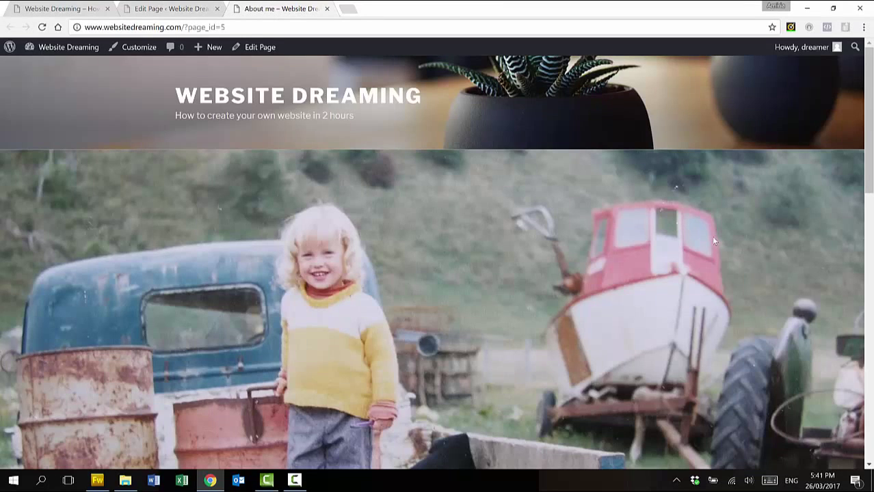
# Scroll the About me page down to the 'Proudly powered by WordPress' footer and back up
pyautogui.scroll(-2, 713, 240)
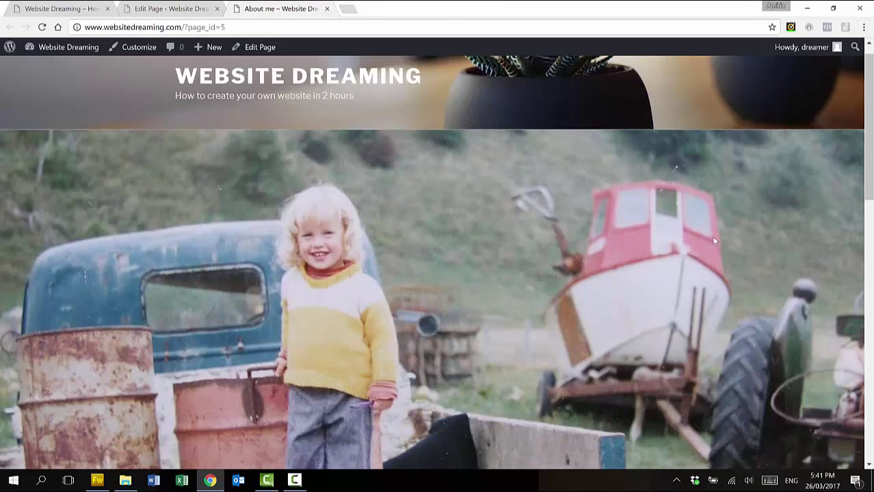
pyautogui.scroll(-3, 712, 238)
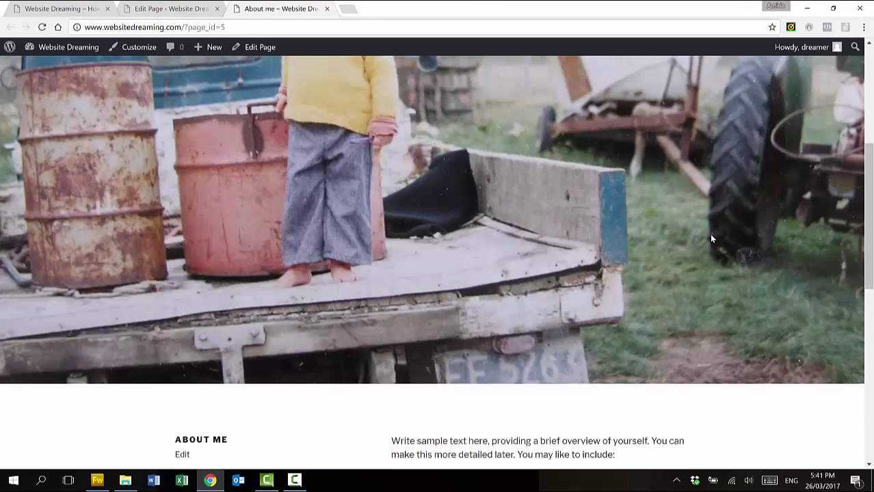
pyautogui.scroll(-3, 712, 239)
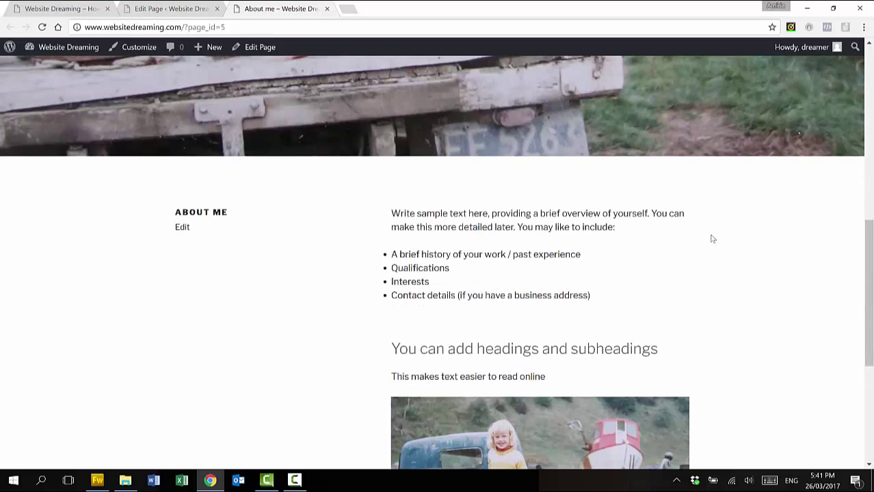
pyautogui.scroll(-1, 712, 239)
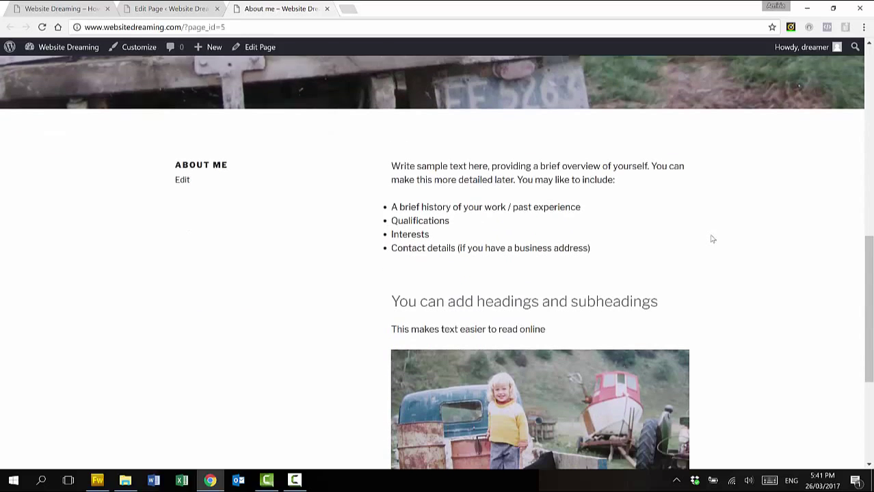
pyautogui.scroll(-2, 712, 239)
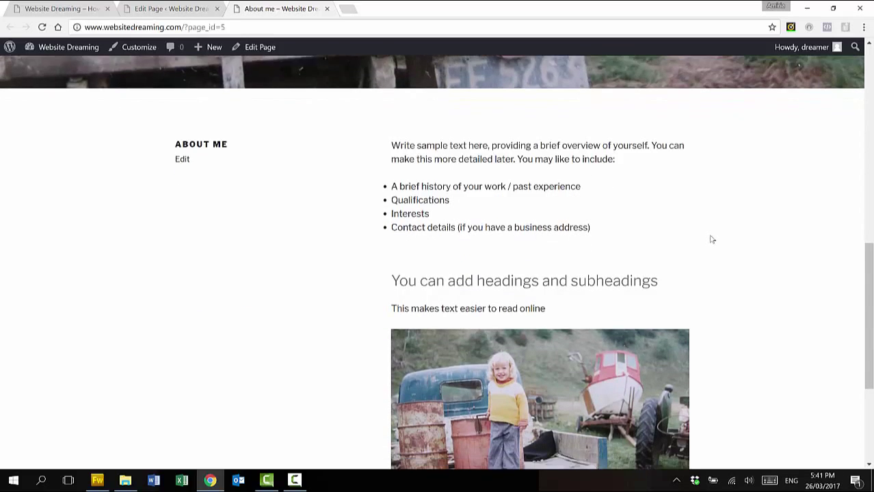
pyautogui.scroll(-2, 712, 239)
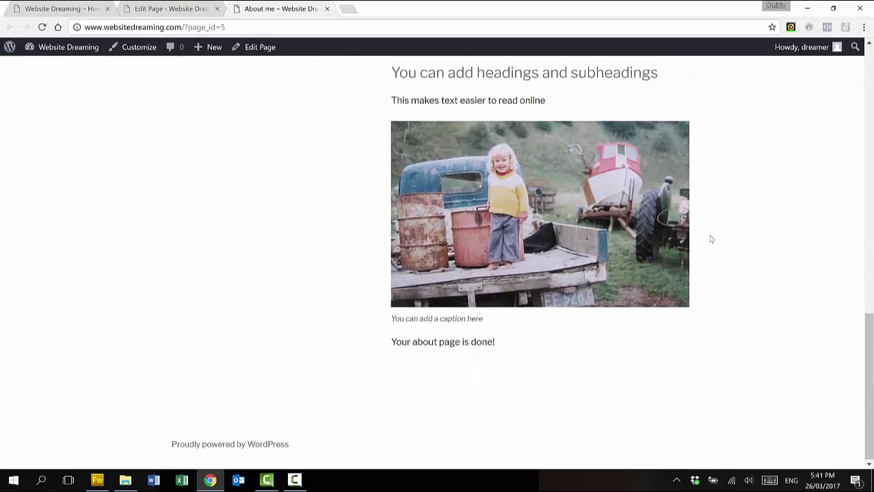
pyautogui.scroll(5, 711, 239)
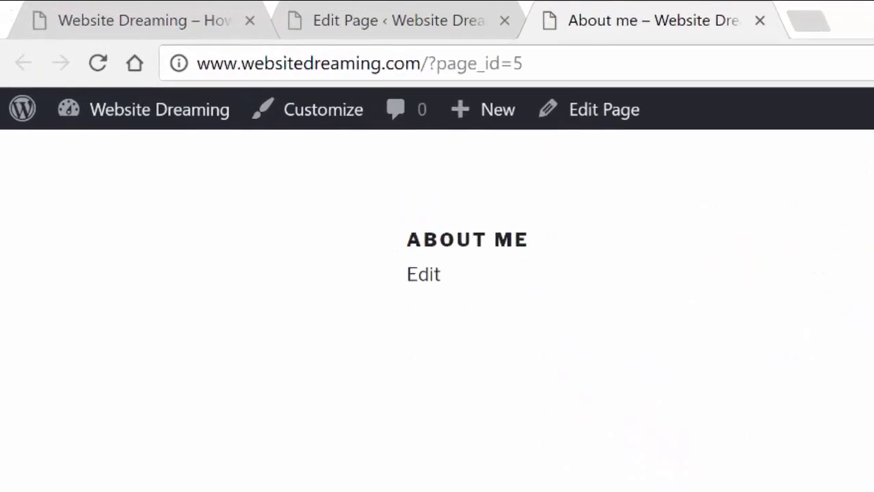
pyautogui.scroll(5, 437, 311)
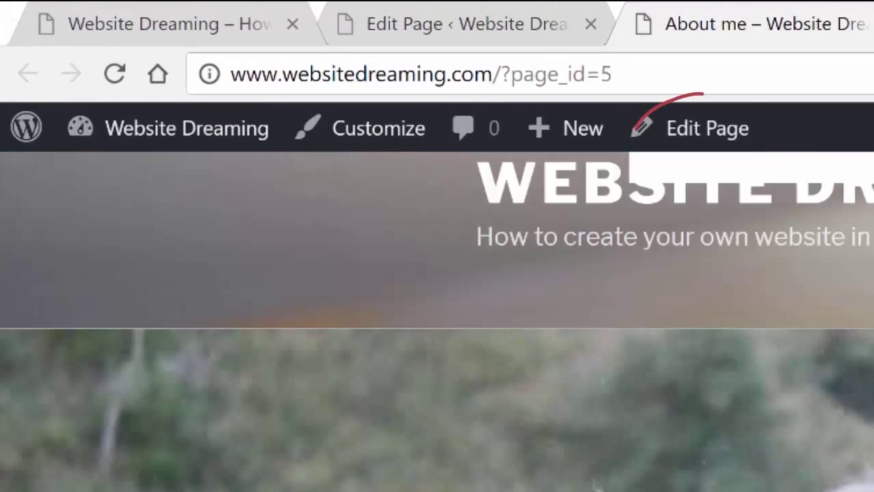
pyautogui.scroll(1, 437, 314)
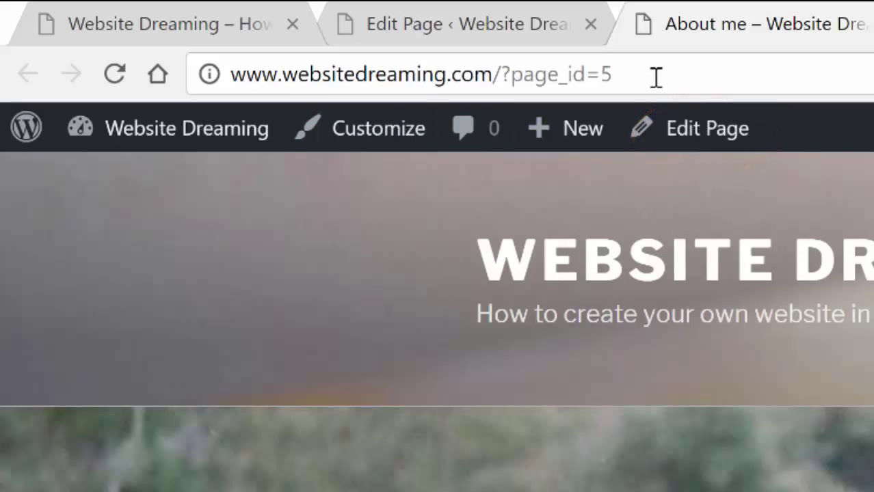
# Highlight the ?page_id=5 address ending, then go from the page editor to Permalink Settings
pyautogui.moveTo(608, 77); pyautogui.dragTo(504, 72)
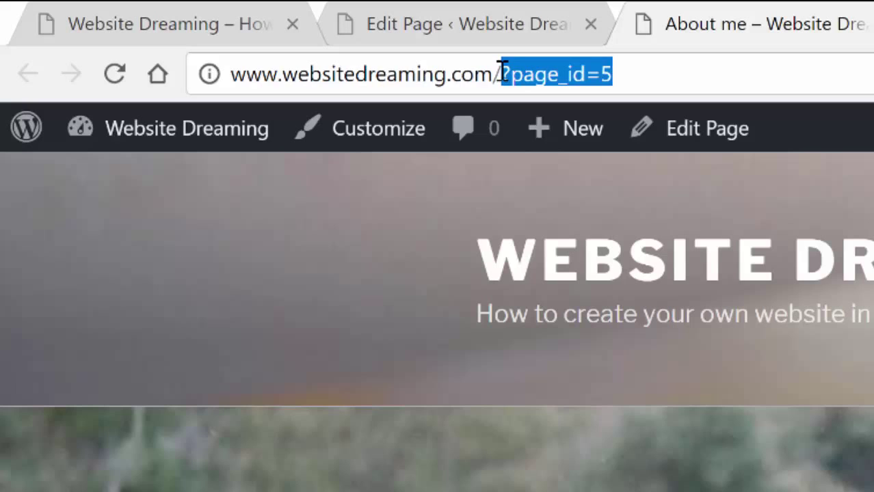
pyautogui.moveTo(503, 72)
pyautogui.mouseDown()
pyautogui.moveTo(606, 71)
pyautogui.moveTo(503, 69)
pyautogui.mouseUp()
pyautogui.click(505, 33)
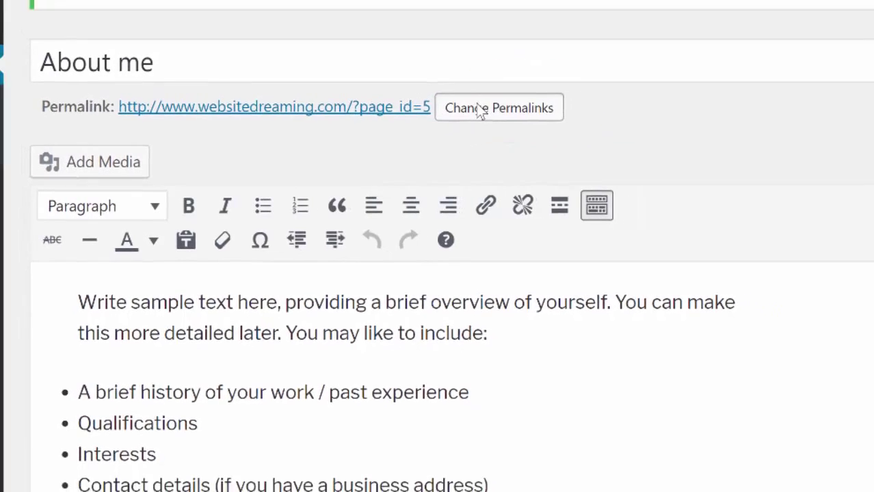
pyautogui.click(506, 103)
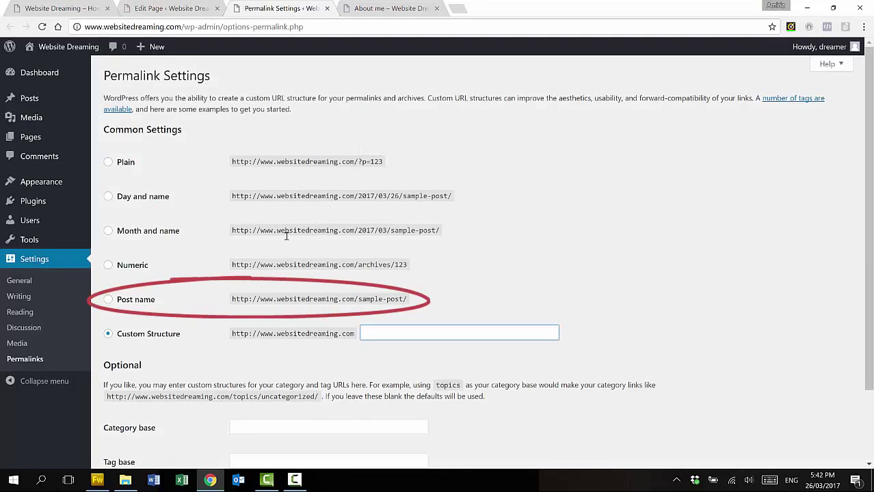
# Save the Post name permalink structure and reload About me to confirm its /about-me/ address
pyautogui.click(108, 300)
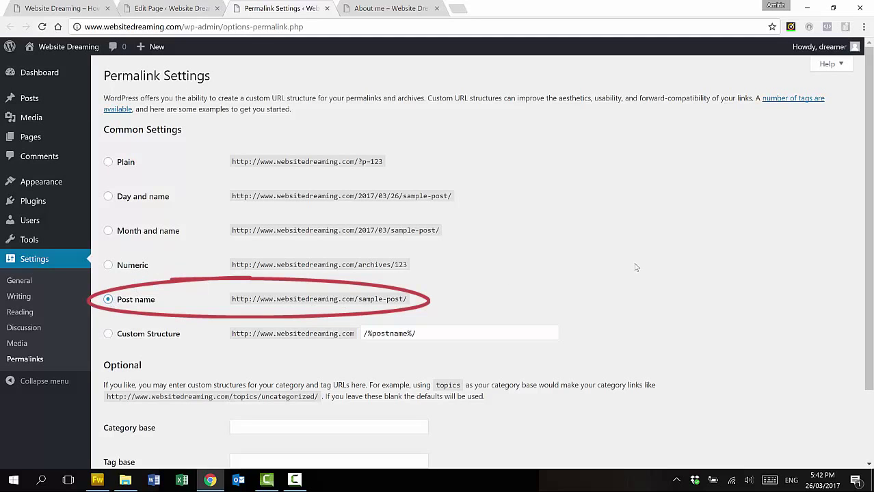
pyautogui.scroll(-3, 659, 263)
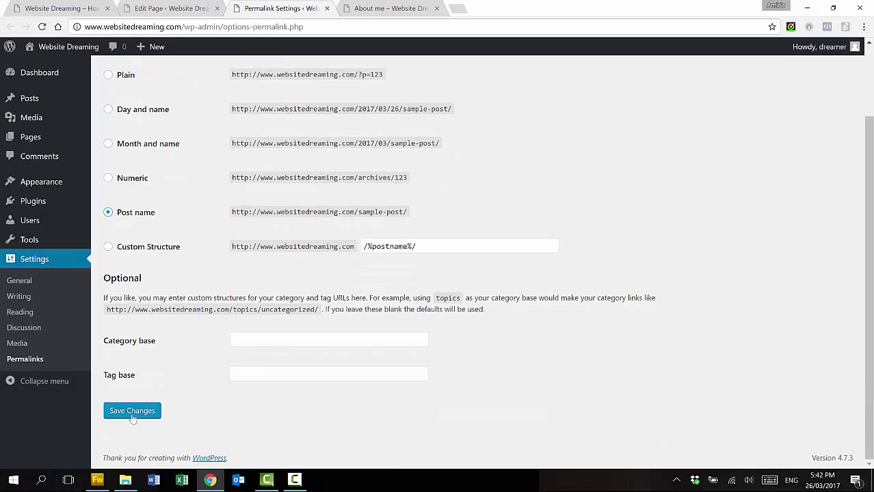
pyautogui.click(132, 411)
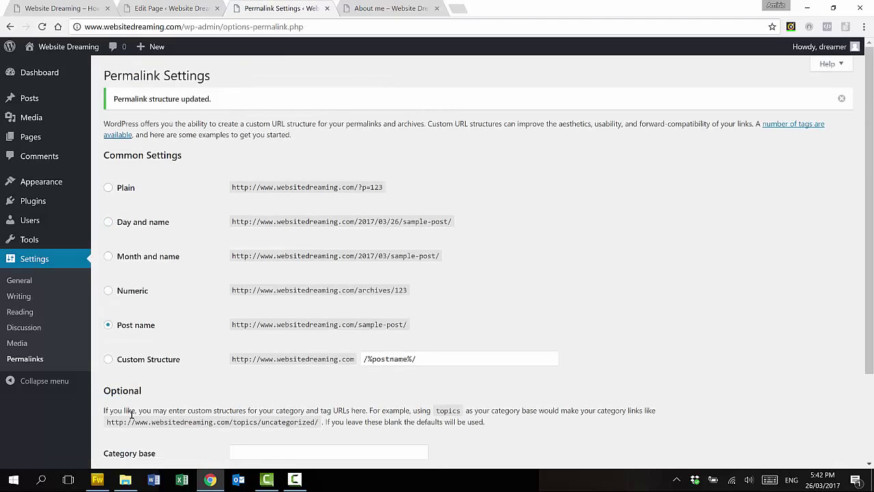
pyautogui.click(404, 11)
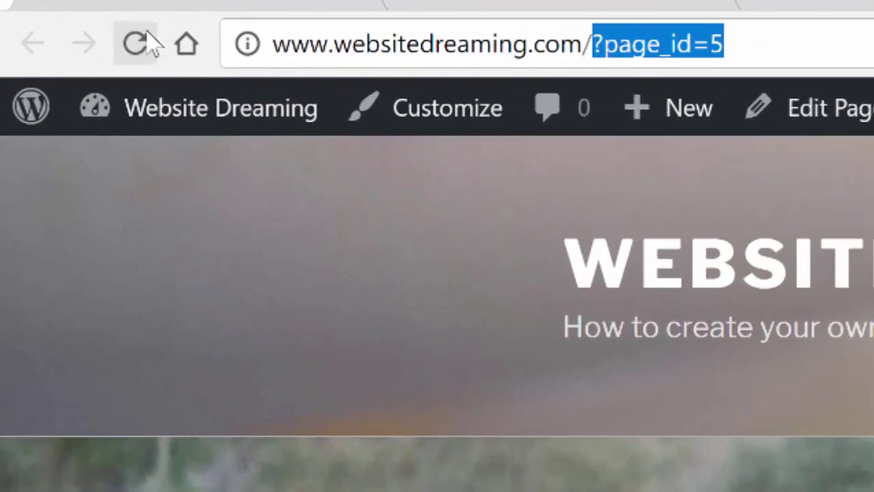
pyautogui.click(44, 26)
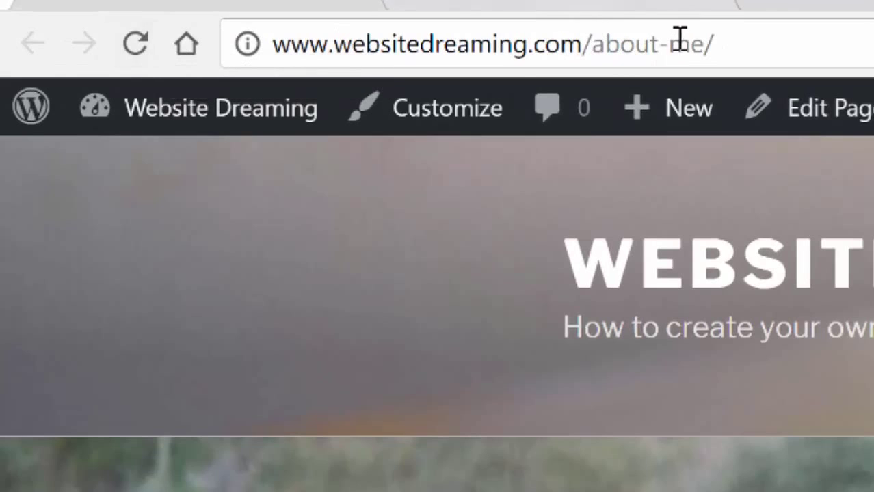
pyautogui.moveTo(757, 51); pyautogui.dragTo(767, 34)
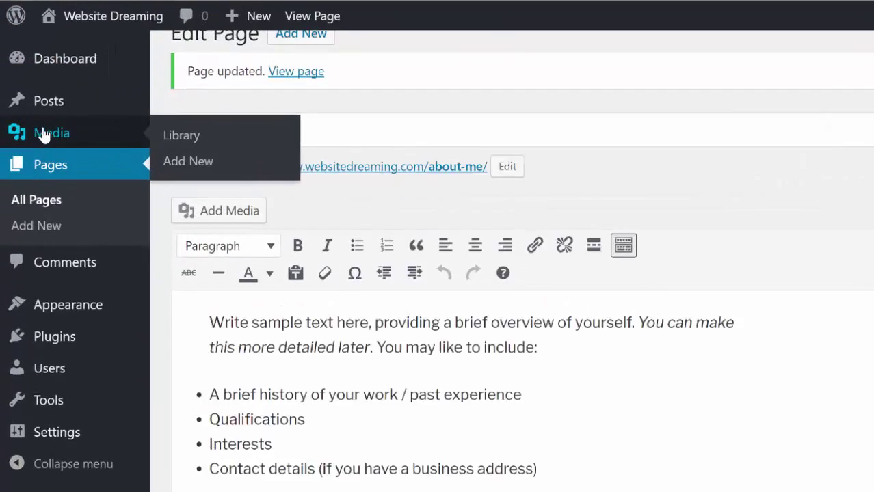
pyautogui.moveTo(28, 104)
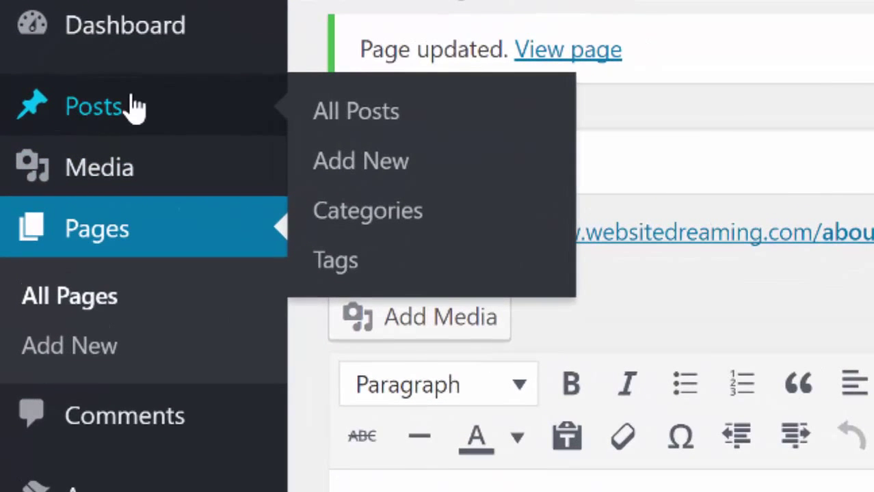
# Start a new post titled 'My amazing work', shorten its slug to amazing-work, and begin the body text
pyautogui.click(356, 169)
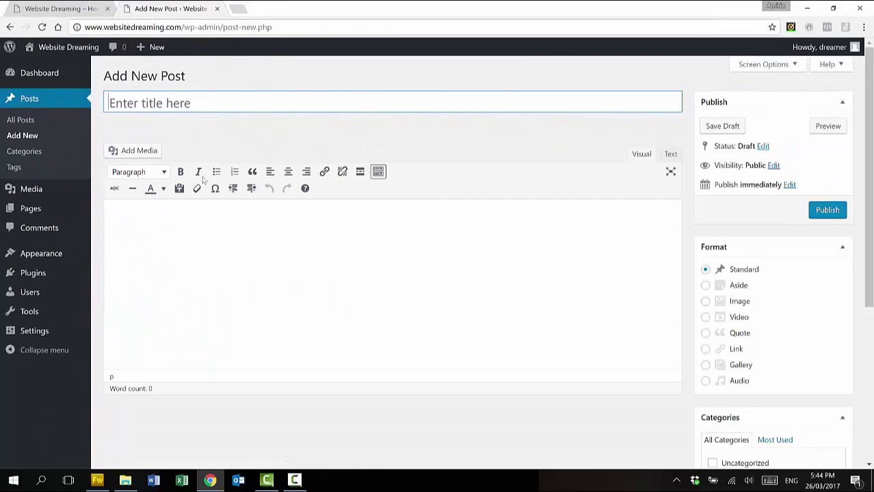
pyautogui.write('My amazing work')
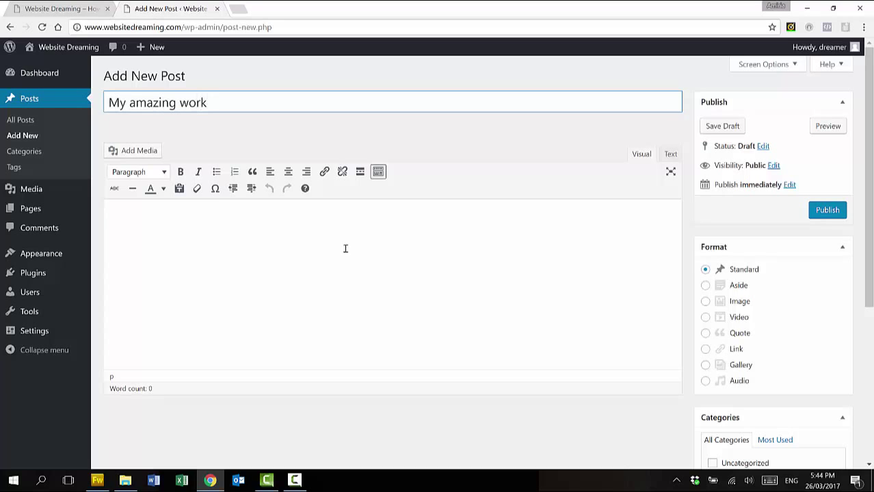
pyautogui.click(426, 161)
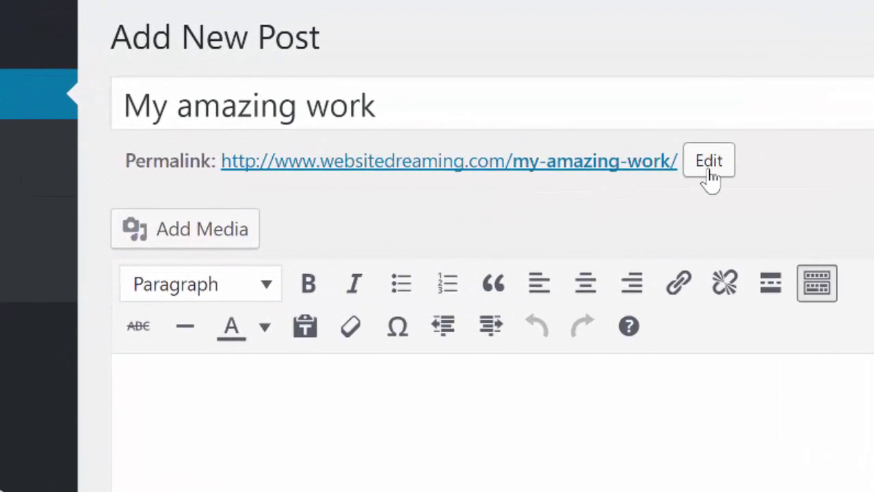
pyautogui.click(710, 171)
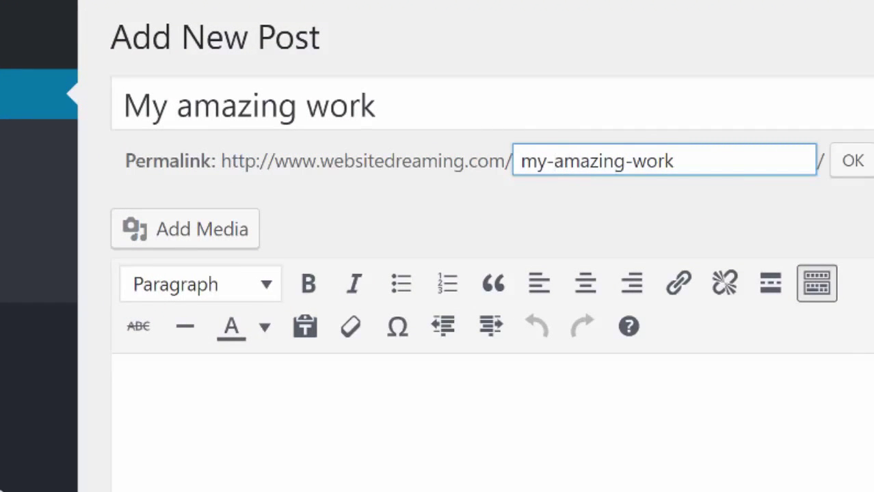
pyautogui.press('BackSpace')
pyautogui.press('BackSpace')
pyautogui.press('BackSpace')
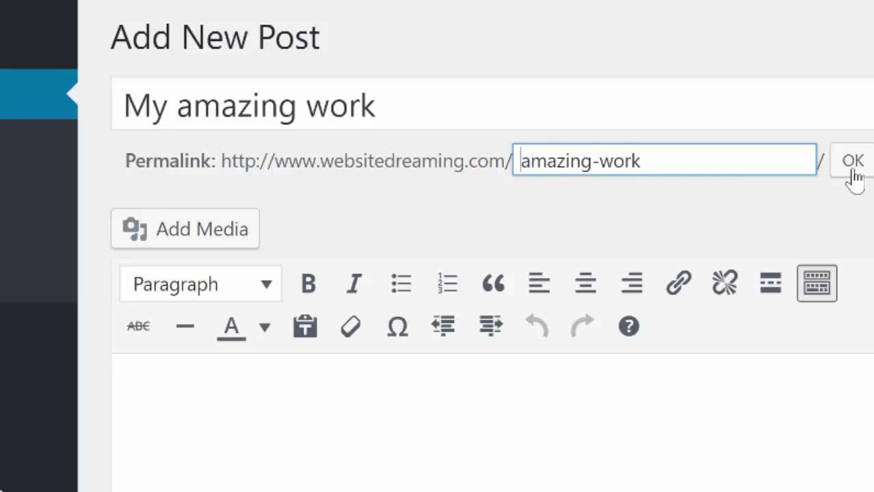
pyautogui.click(841, 170)
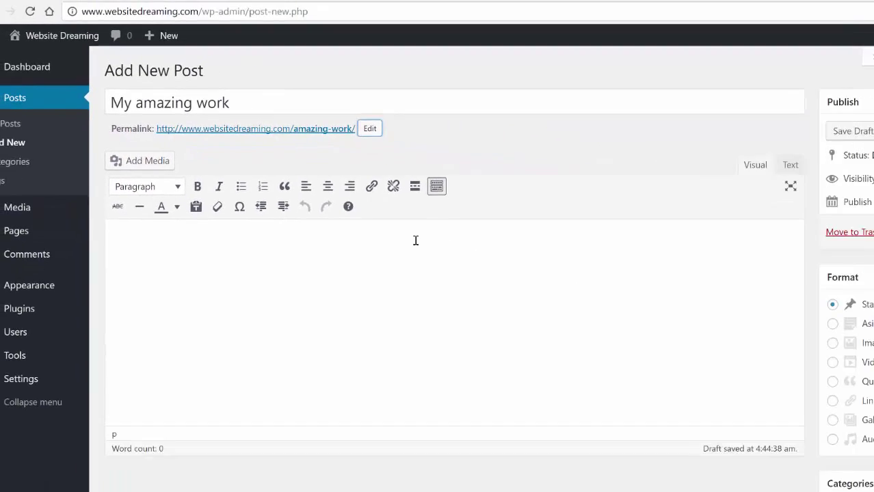
pyautogui.click(779, 405)
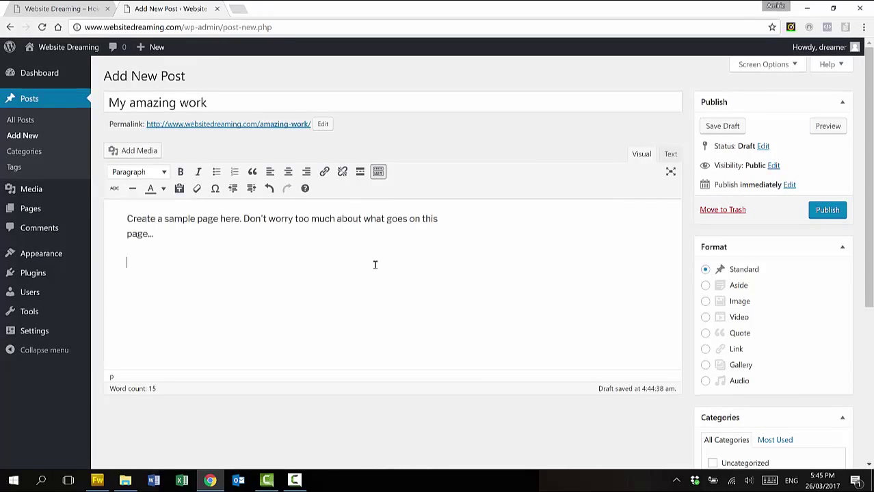
# Upload the bigger-5 sunset photo from the Desktop into the post's media
pyautogui.click(125, 152)
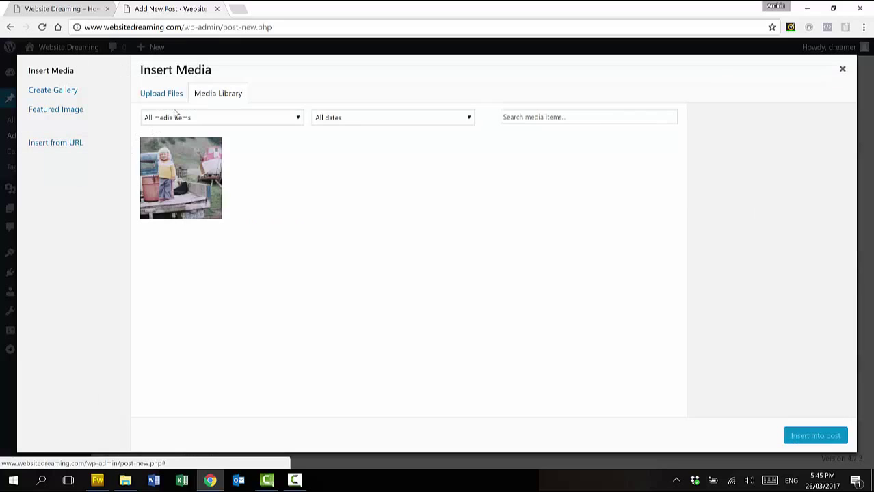
pyautogui.click(176, 97)
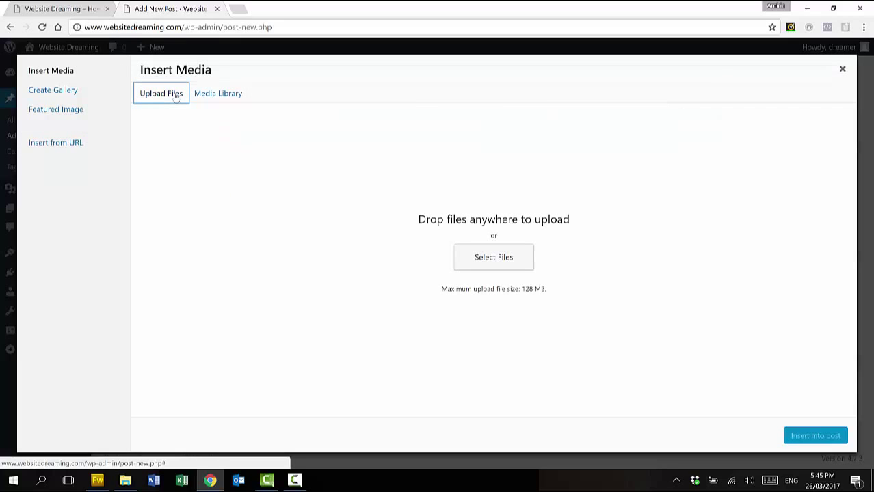
pyautogui.click(125, 481)
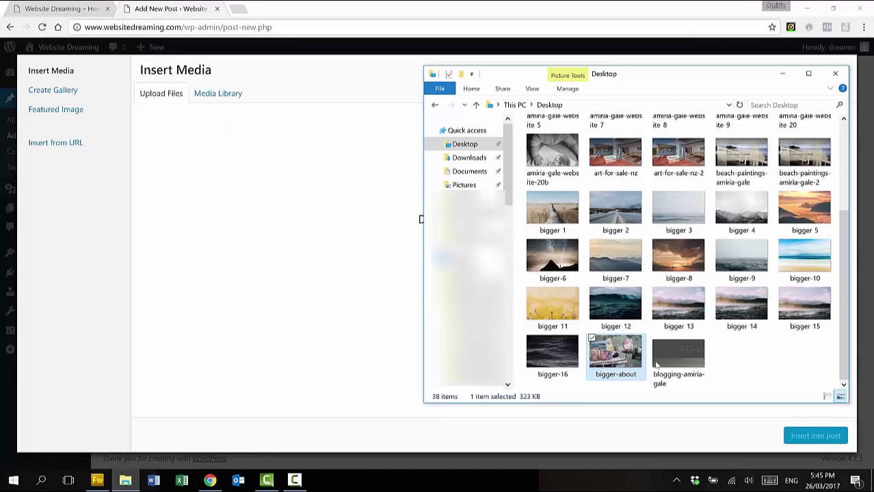
pyautogui.click(749, 257)
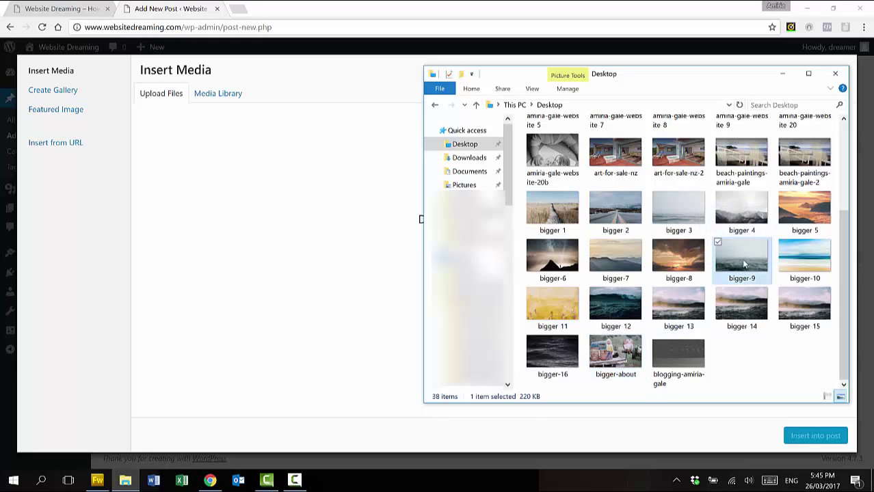
pyautogui.moveTo(807, 217); pyautogui.dragTo(309, 175)
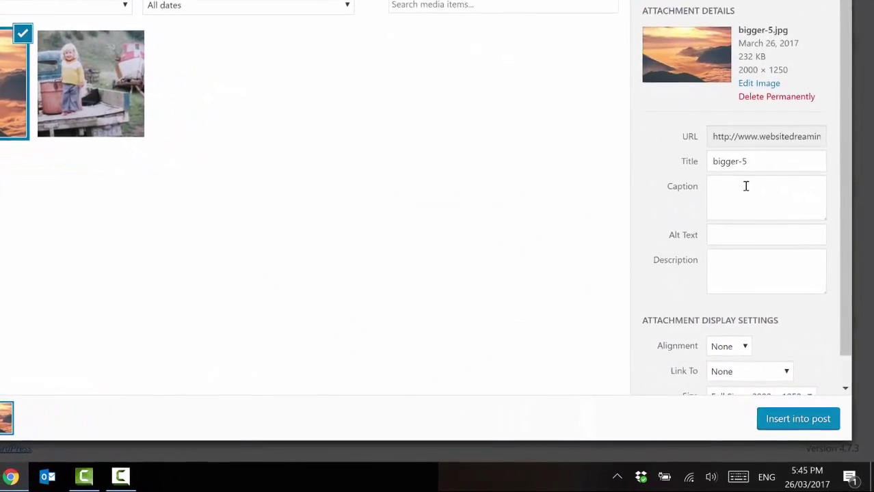
# Title the image 'Landscape', give it alt text 'Beautiful sunset', and insert it into the post
pyautogui.tripleClick(752, 186)
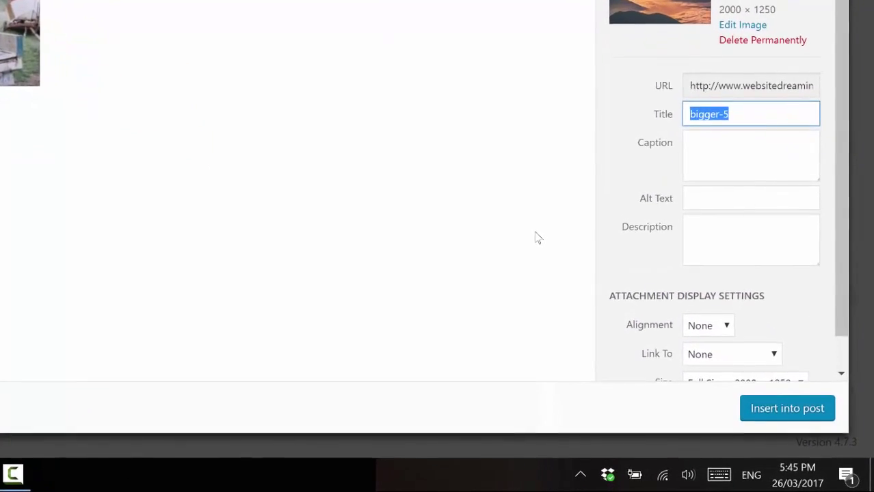
pyautogui.write('Landscape')
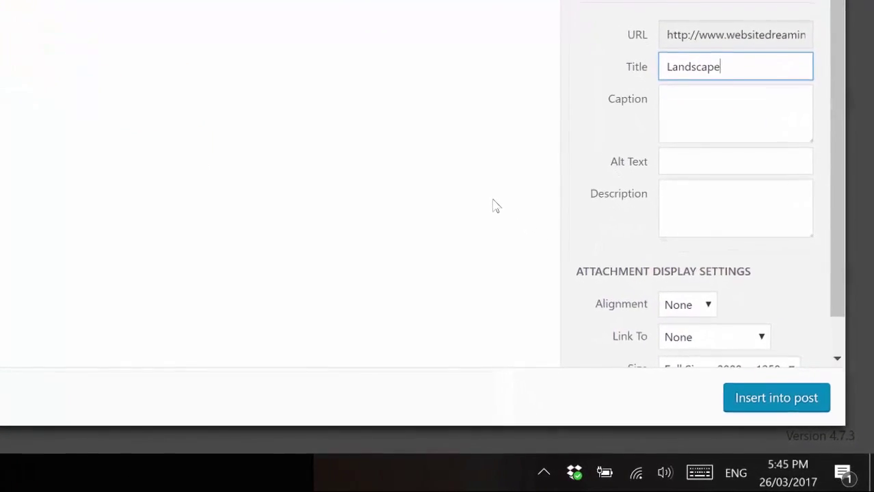
pyautogui.press('Tab')
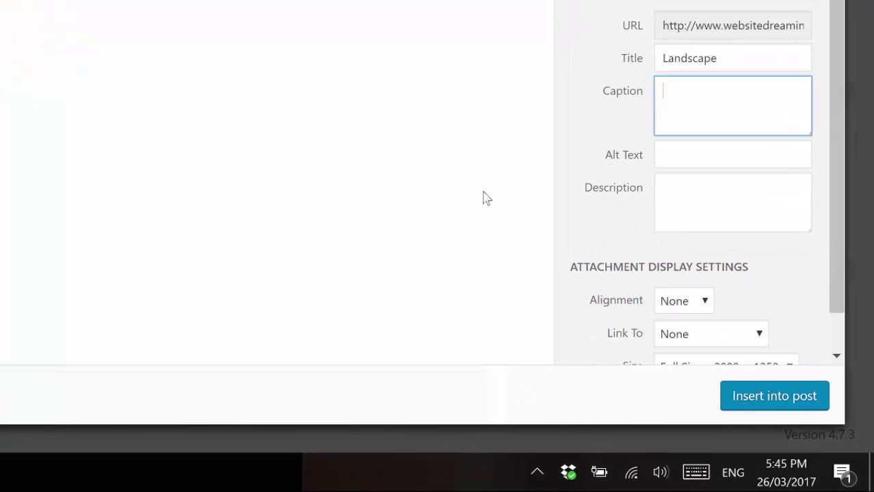
pyautogui.press('Tab')
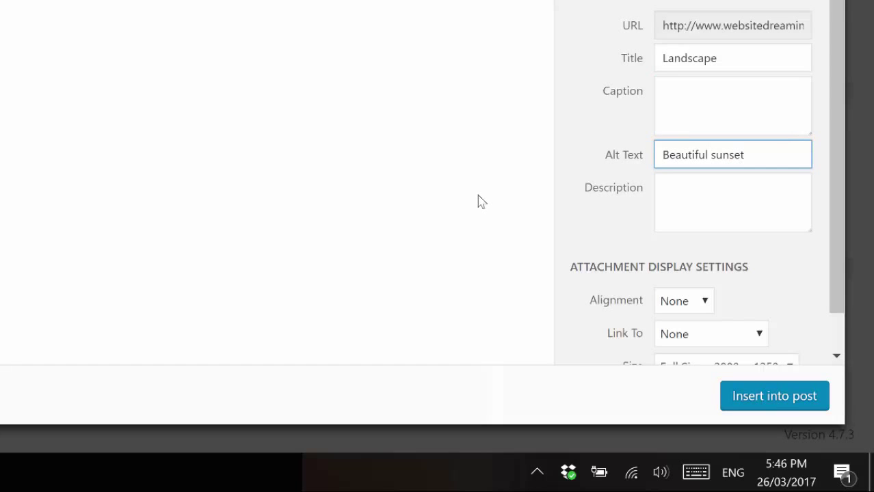
pyautogui.scroll(-1, 836, 253)
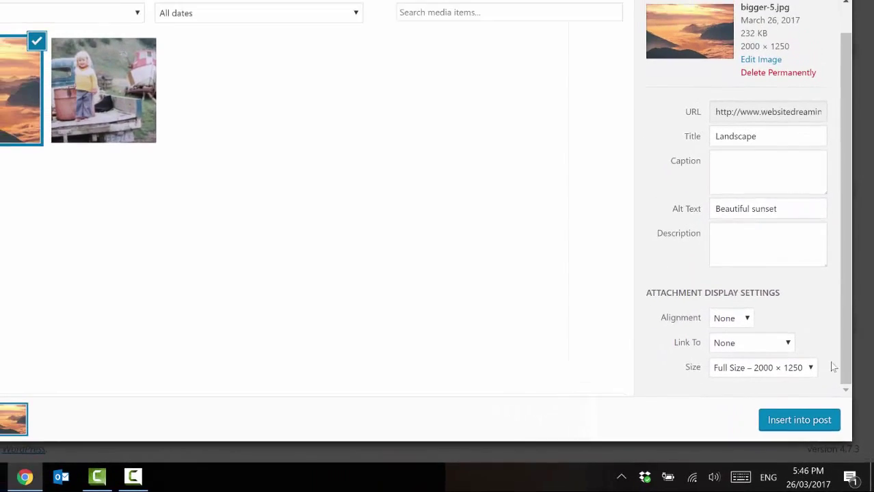
pyautogui.click(804, 419)
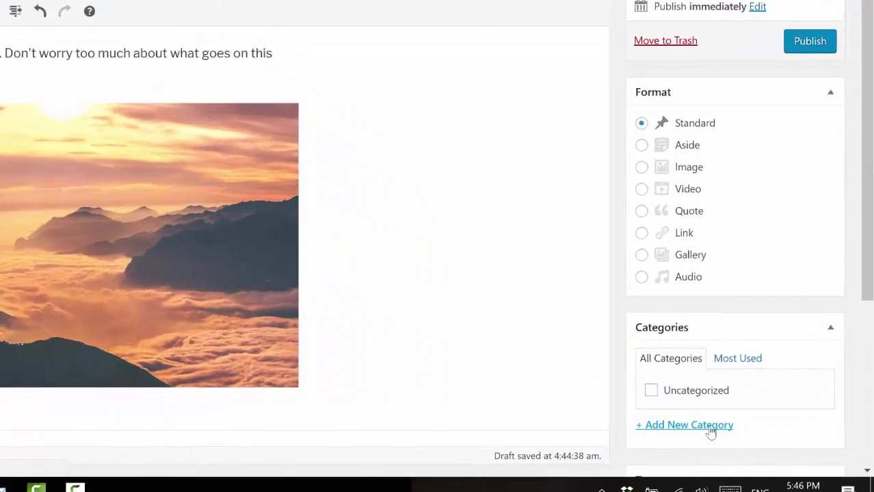
# Add a new 'paintings' category so the post is filed under it
pyautogui.click(710, 427)
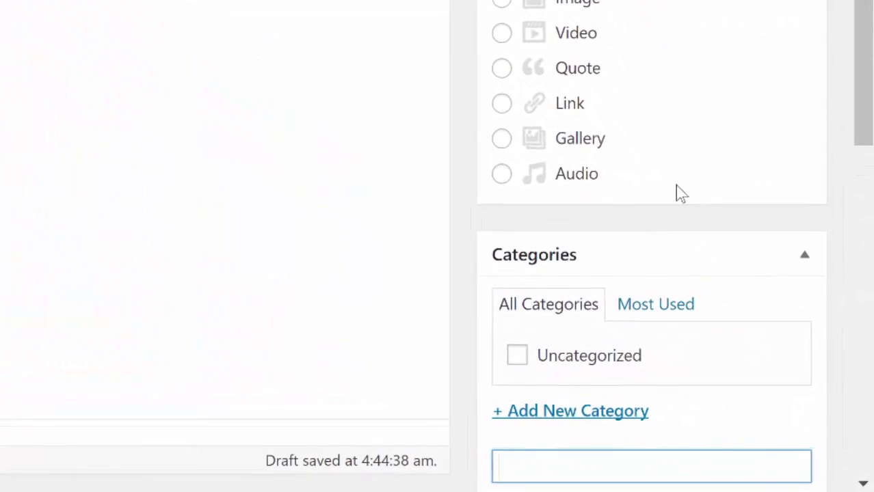
pyautogui.moveTo(870, 75)
pyautogui.mouseDown()
pyautogui.moveTo(872, 100)
pyautogui.moveTo(870, 78)
pyautogui.moveTo(870, 89)
pyautogui.mouseUp()
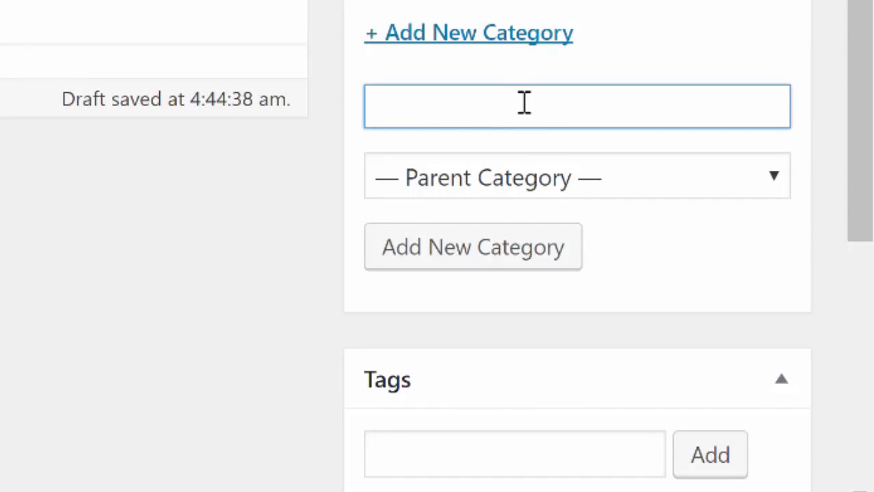
pyautogui.write('ppaintings')
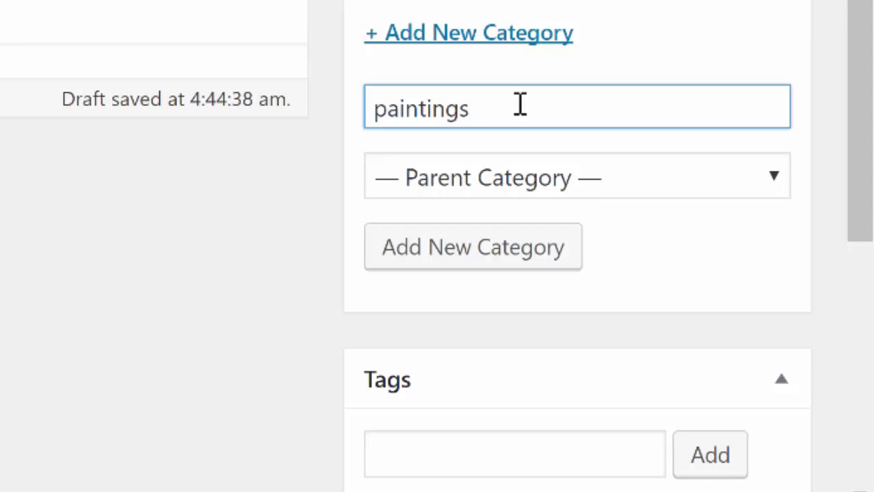
pyautogui.click(539, 253)
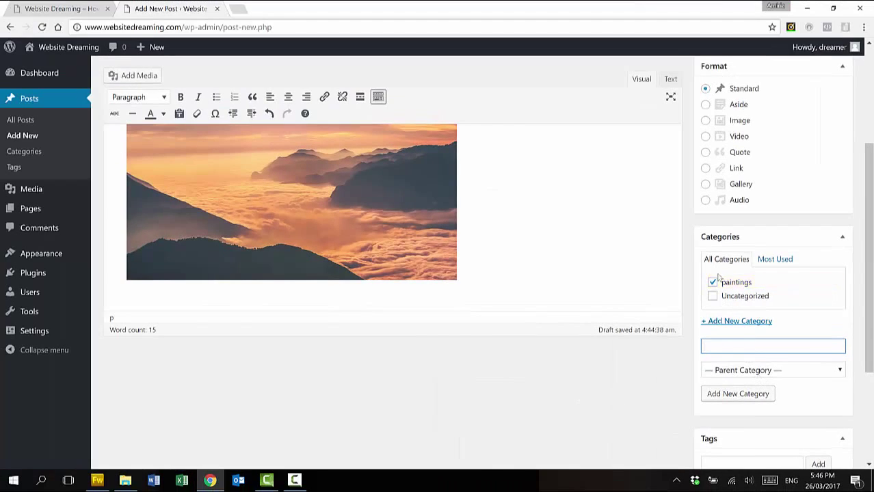
pyautogui.scroll(-3, 794, 309)
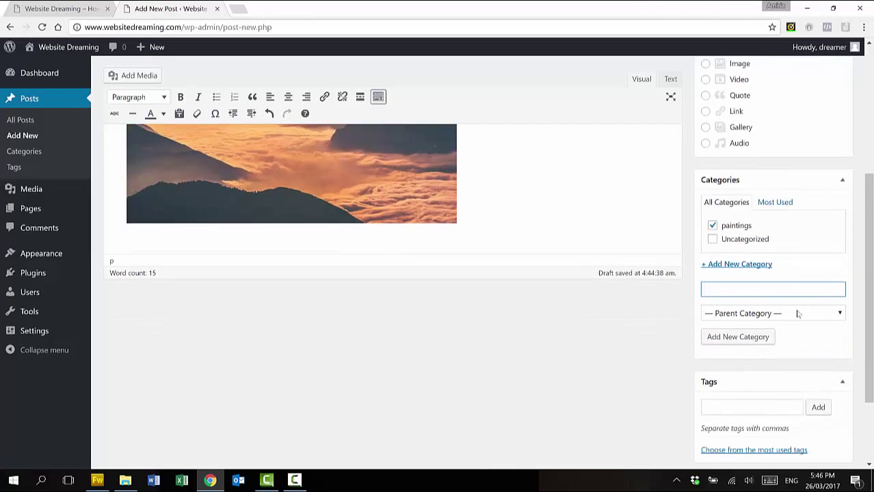
pyautogui.scroll(-1, 799, 312)
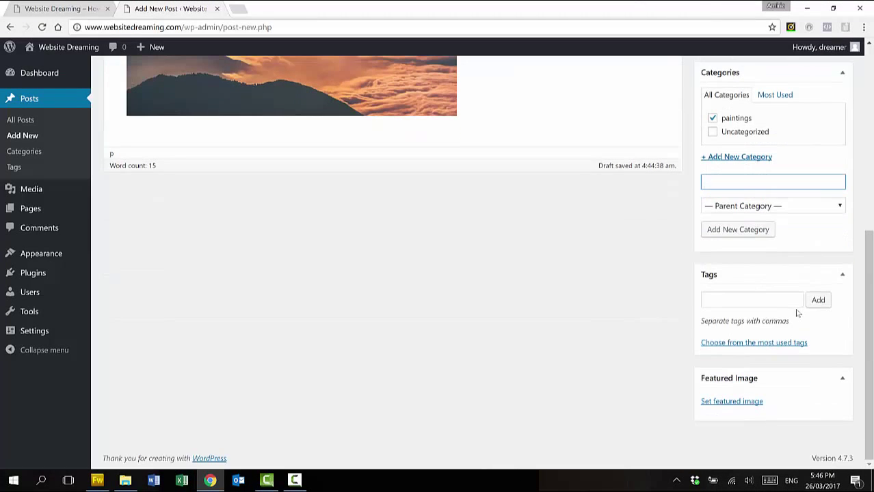
# Set the sunset picture as the featured image and publish 'My amazing work'
pyautogui.click(743, 404)
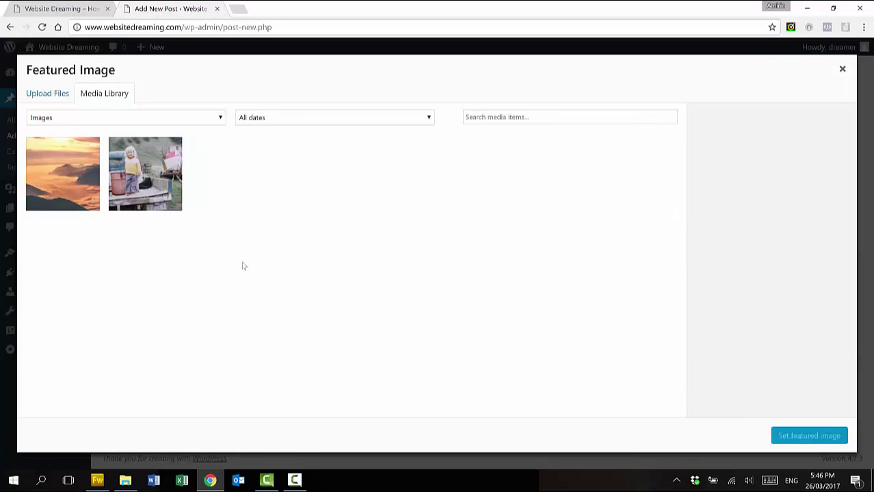
pyautogui.click(69, 173)
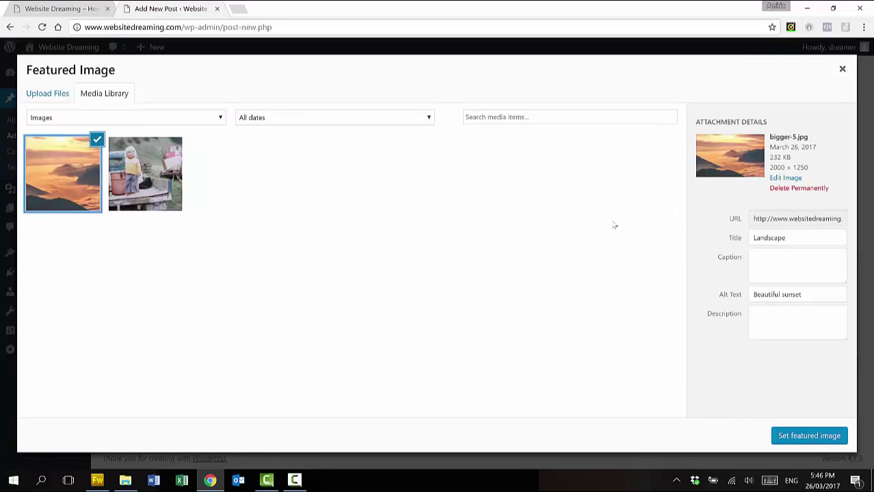
pyautogui.click(818, 434)
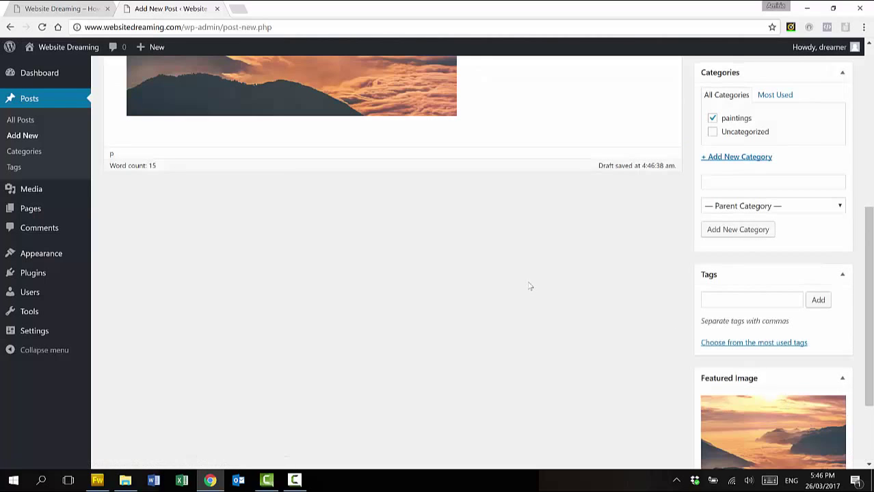
pyautogui.scroll(5, 528, 284)
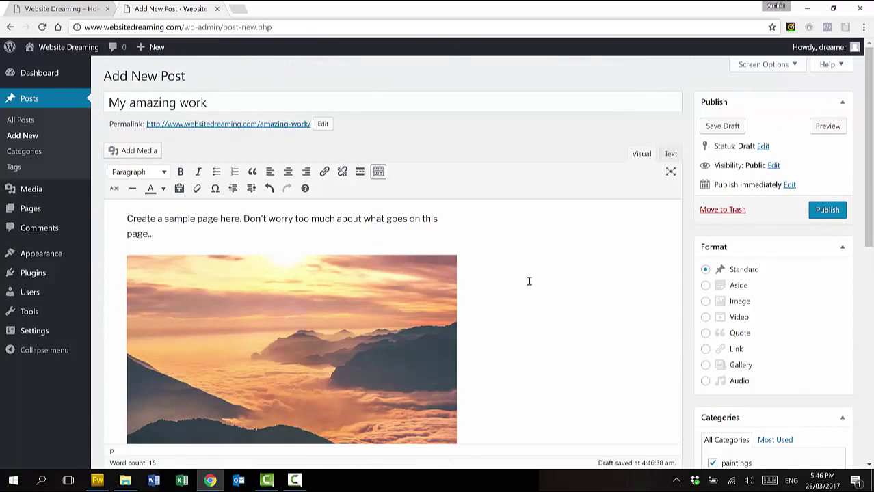
pyautogui.click(826, 217)
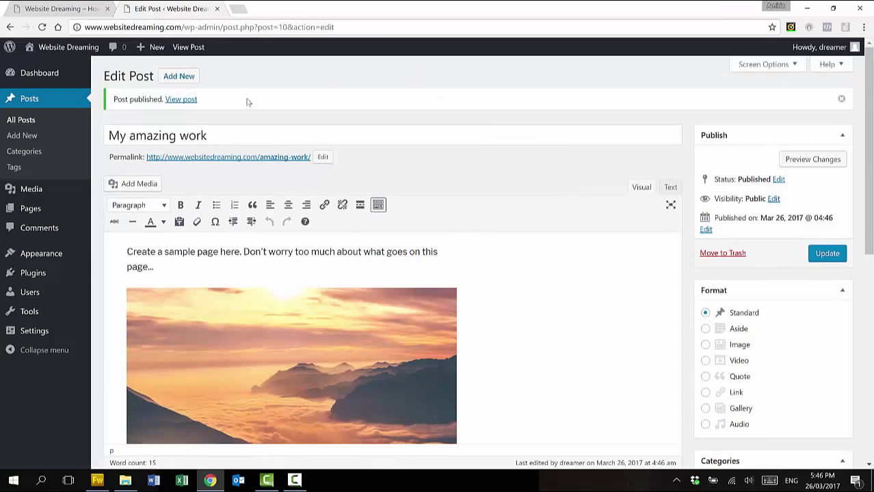
# Open the post's permalink in a new tab, look through the live post, and return to the editor
pyautogui.rightClick(247, 159)
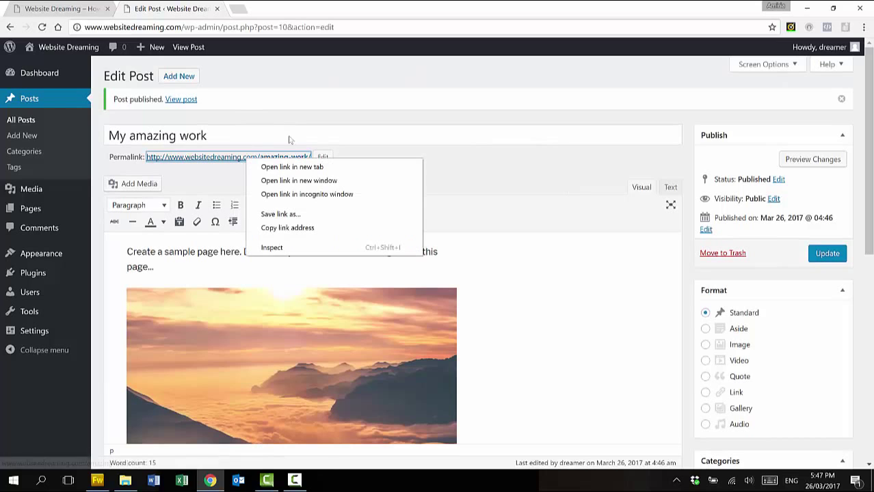
pyautogui.click(283, 167)
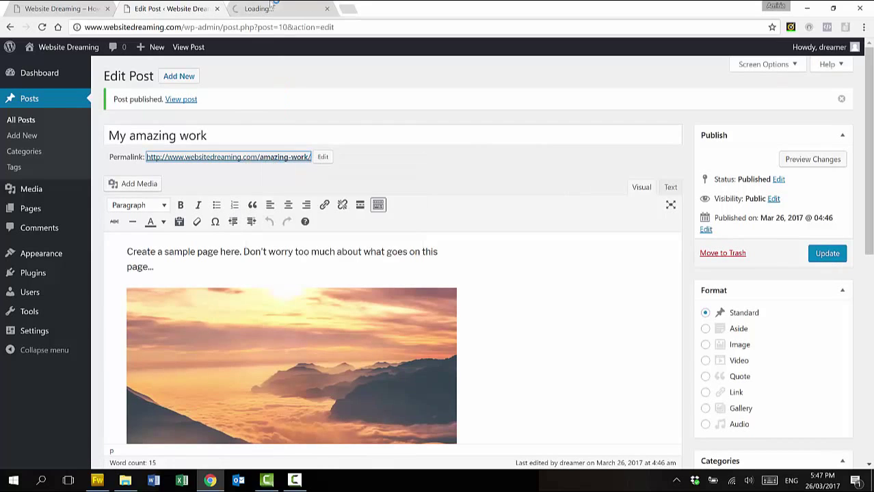
pyautogui.click(272, 10)
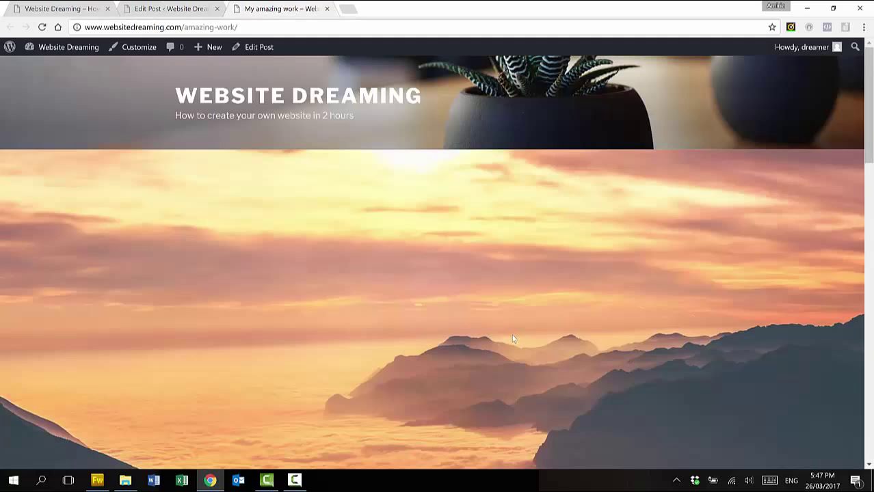
pyautogui.scroll(-4, 512, 339)
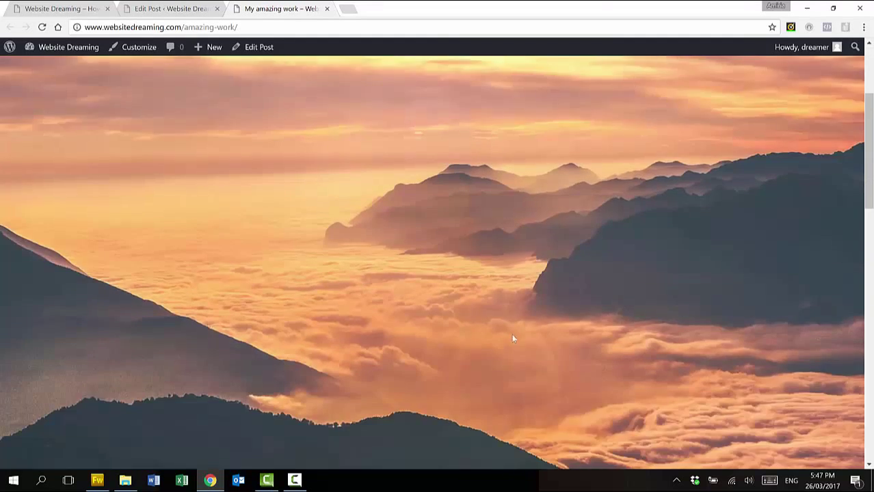
pyautogui.scroll(-5, 513, 339)
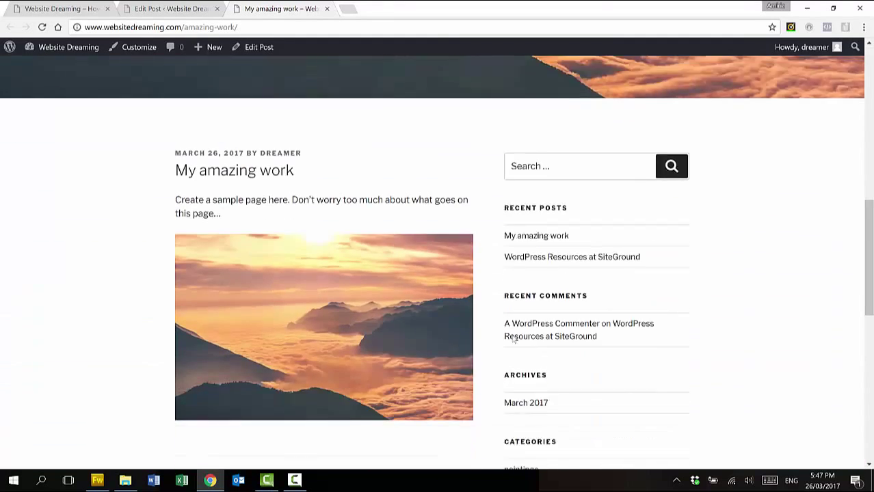
pyautogui.scroll(-3, 514, 339)
pyautogui.scroll(9, 512, 340)
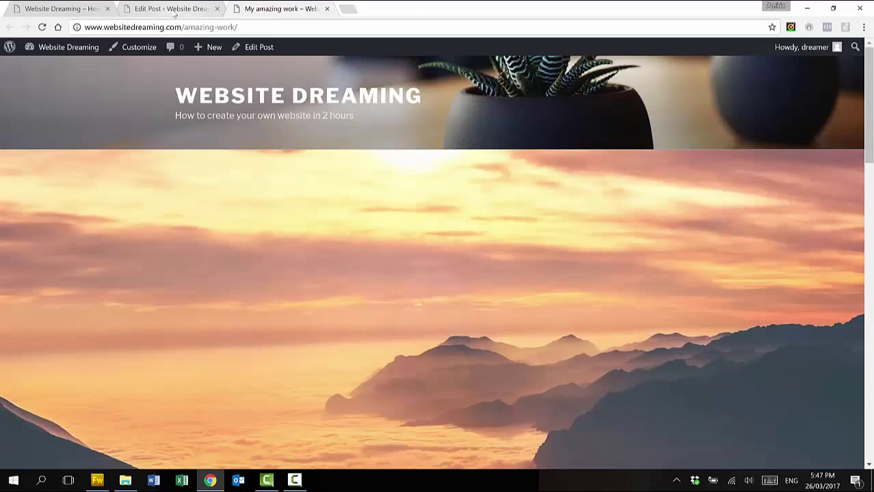
pyautogui.click(164, 10)
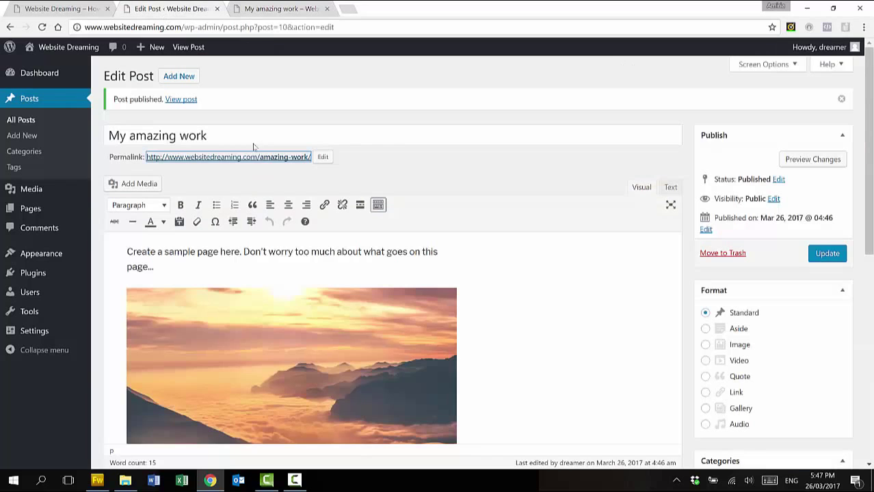
pyautogui.moveTo(46, 254)
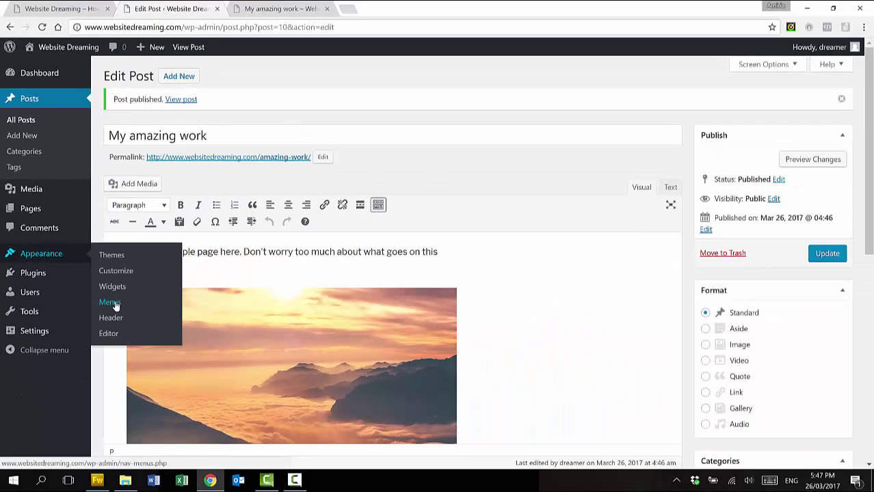
# Create a navigation menu named 'Main Menu' on the Appearance > Menus page
pyautogui.click(113, 304)
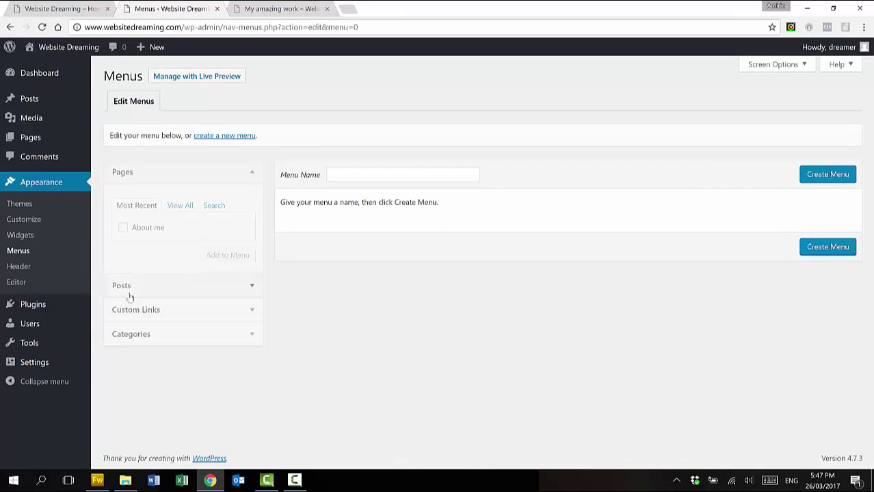
pyautogui.click(430, 174)
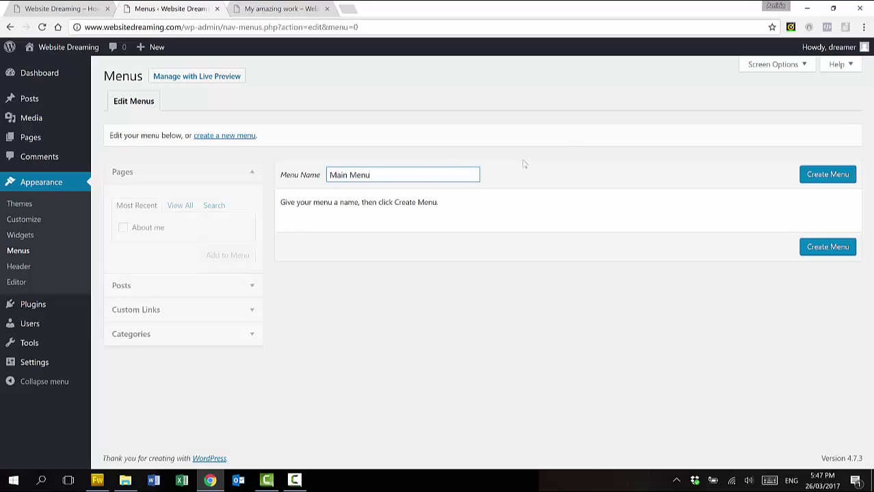
pyautogui.click(819, 179)
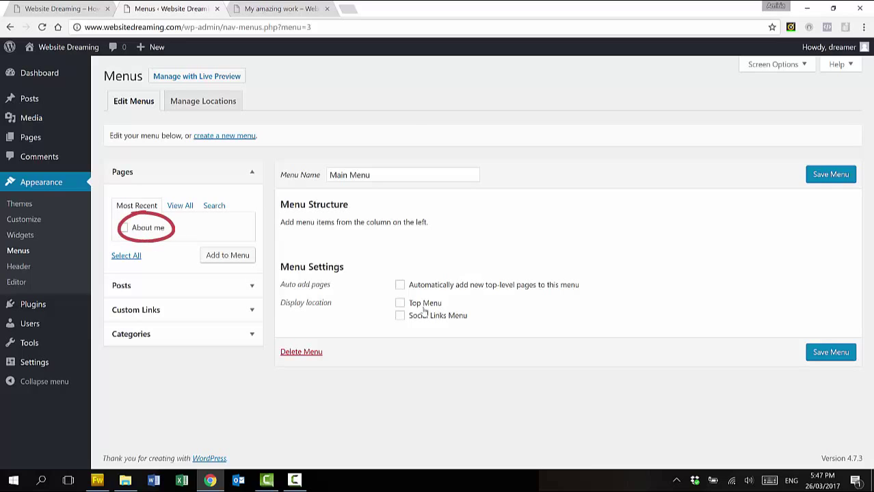
# Assign Main Menu to Top Menu and add the About me page and My amazing work post
pyautogui.click(400, 304)
pyautogui.click(123, 228)
pyautogui.click(224, 258)
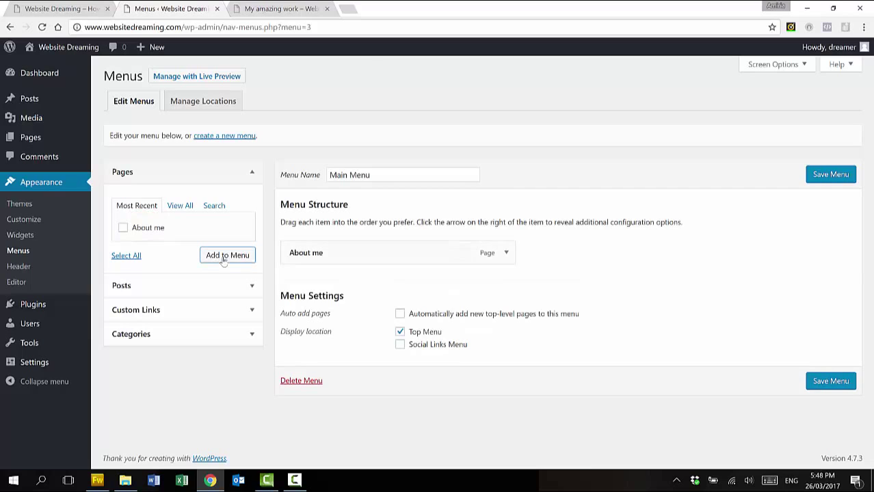
pyautogui.click(250, 286)
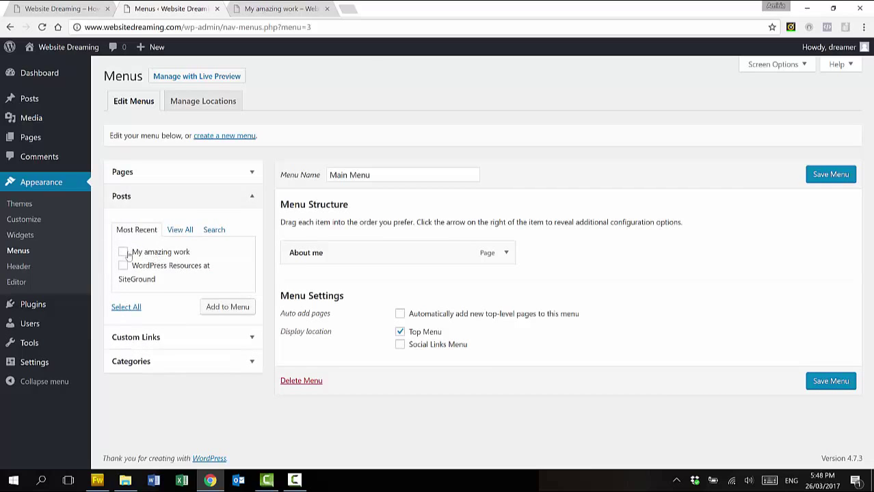
pyautogui.click(125, 253)
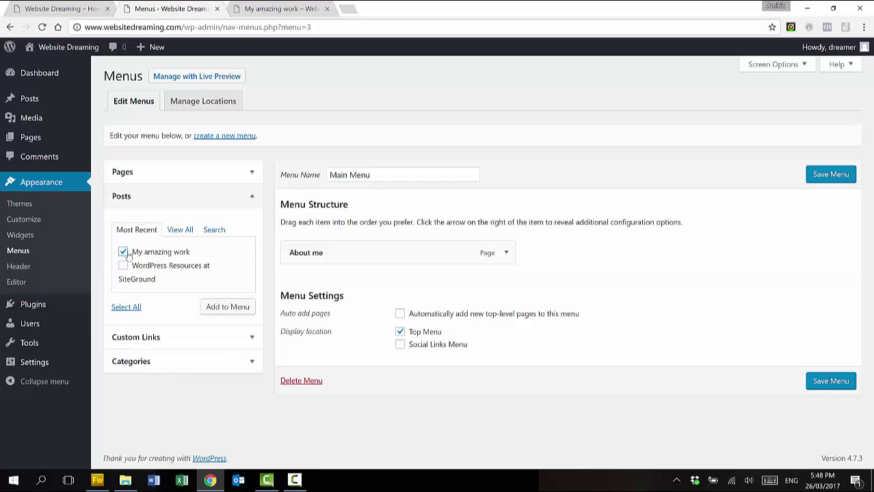
pyautogui.click(247, 309)
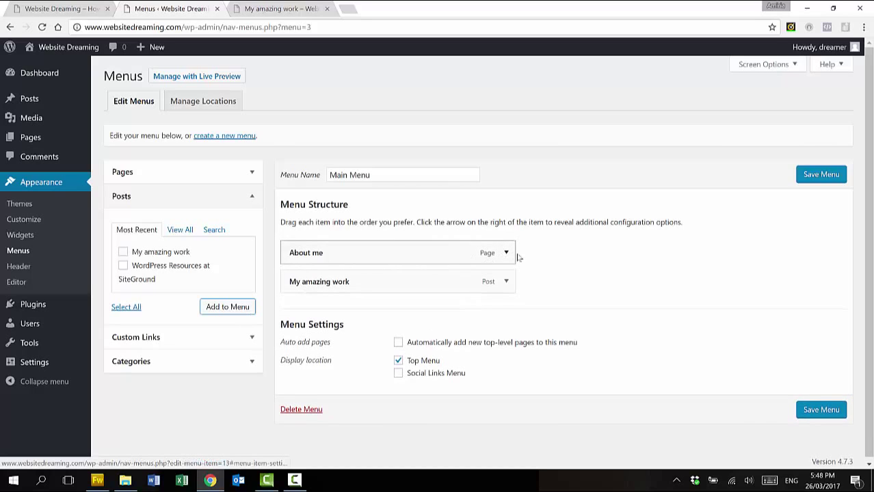
# Relabel the menu items ABOUT and WORK, then save Main Menu
pyautogui.click(506, 253)
pyautogui.click(349, 291)
pyautogui.press('BackSpace')
pyautogui.press('BackSpace')
pyautogui.press('BackSpace')
pyautogui.press('BackSpace')
pyautogui.press('BackSpace')
pyautogui.press('BackSpace')
pyautogui.press('BackSpace')
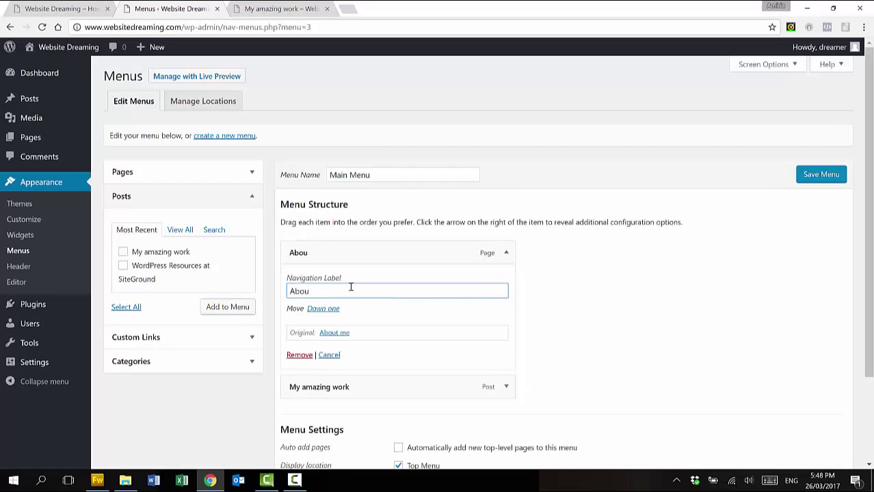
pyautogui.write('BOUT')
pyautogui.click(506, 387)
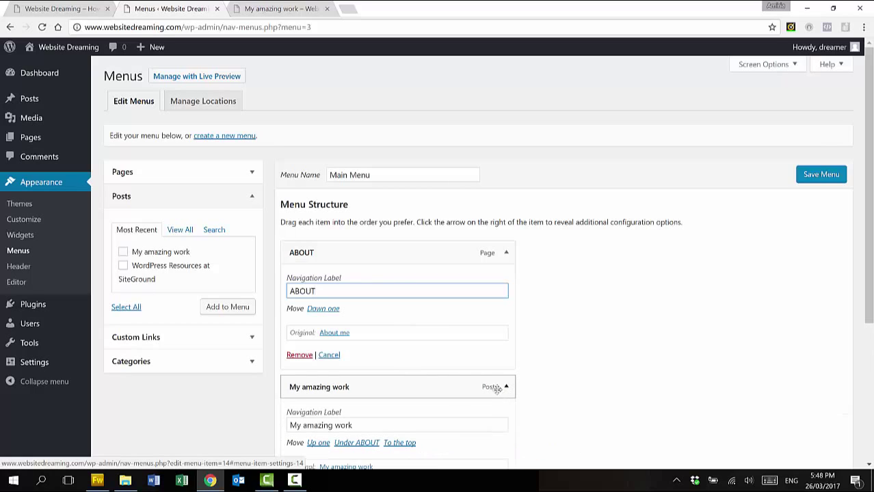
pyautogui.click(359, 424)
pyautogui.moveTo(352, 425); pyautogui.dragTo(239, 406)
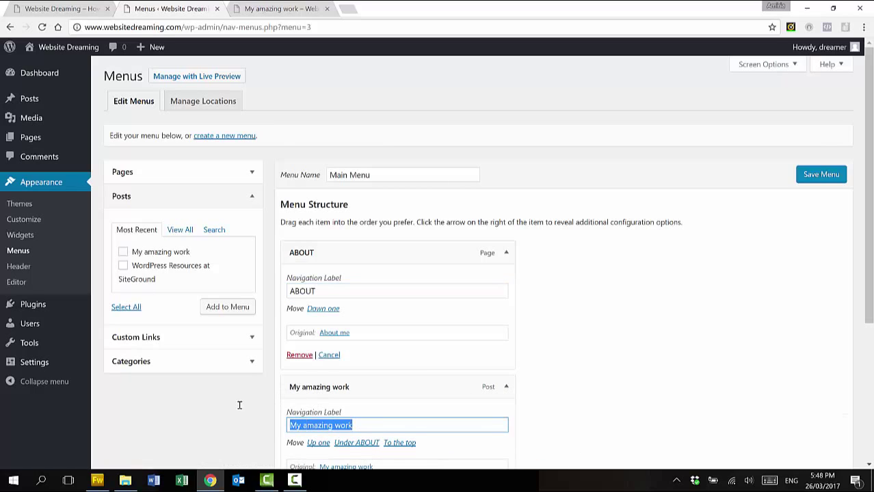
pyautogui.write('WORK')
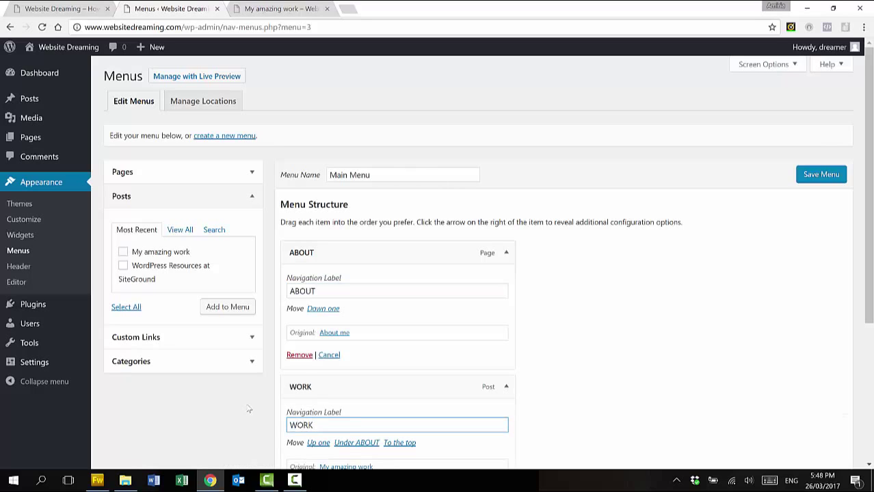
pyautogui.click(824, 176)
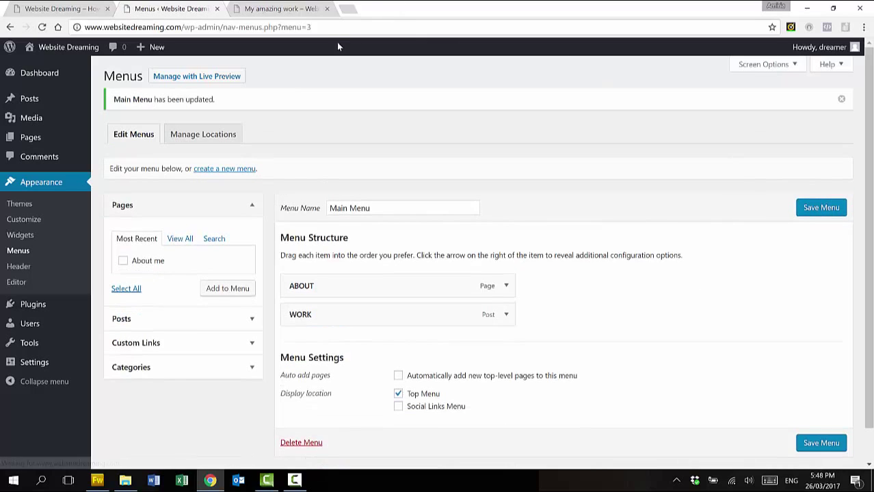
# Reload the live My amazing work tab to see the renamed menu items
pyautogui.click(300, 10)
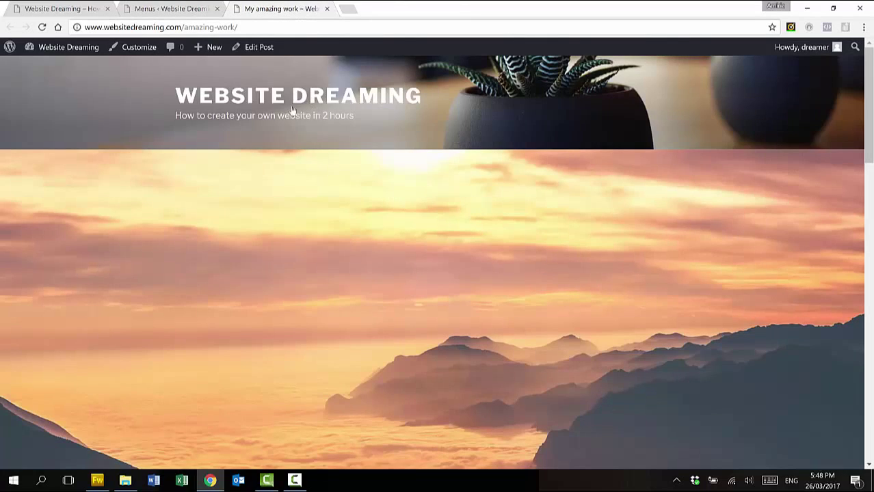
pyautogui.click(43, 27)
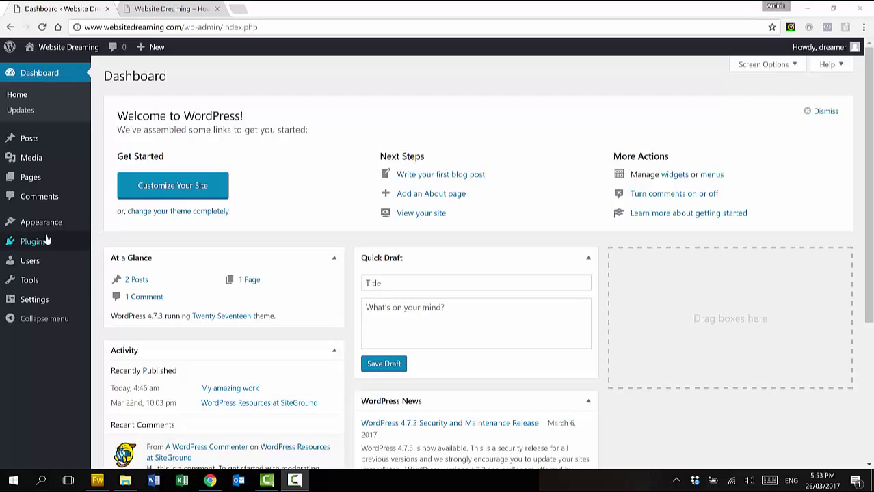
# Bulk-delete the Akismet Anti-Spam and Hello Dolly plugins from Installed Plugins
pyautogui.moveTo(40, 244)
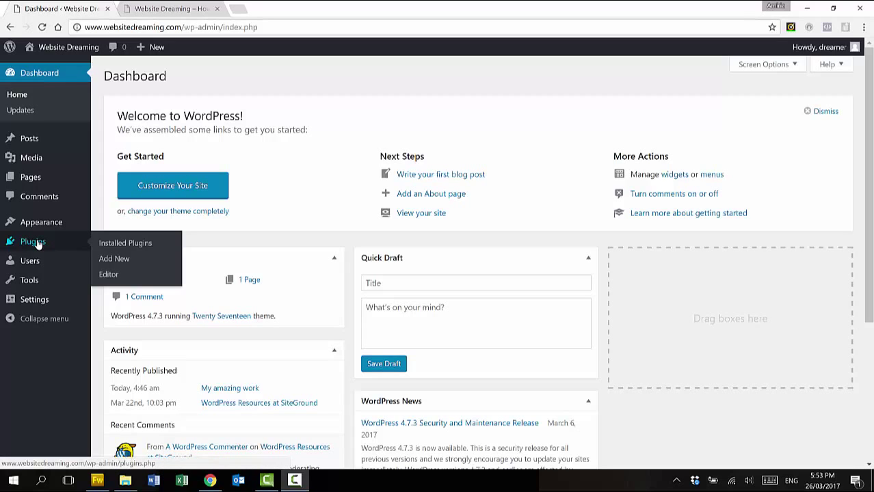
pyautogui.click(38, 245)
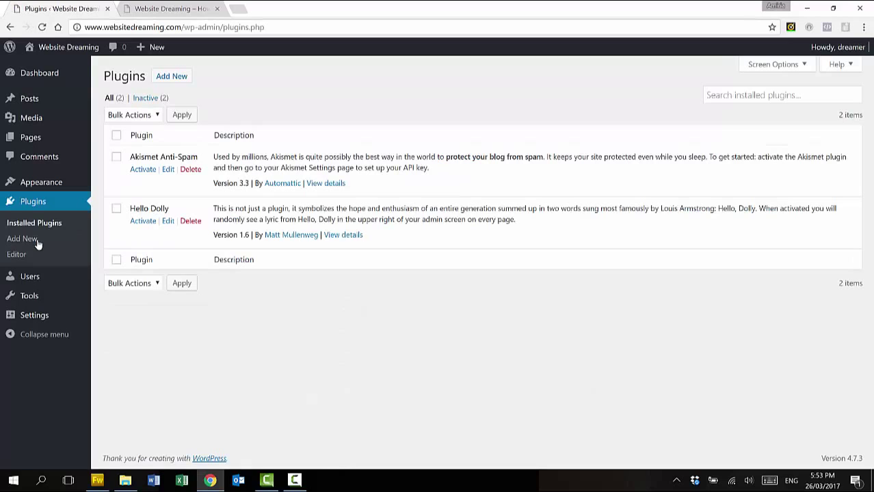
pyautogui.click(22, 238)
pyautogui.click(117, 159)
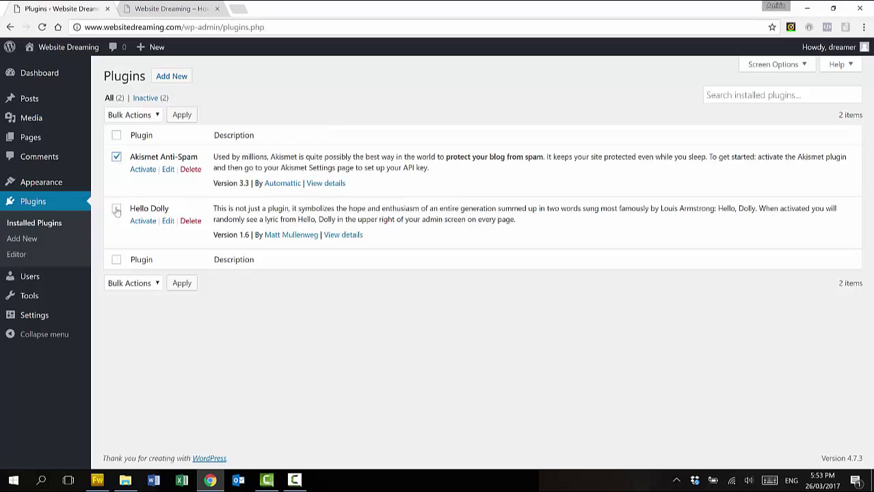
pyautogui.click(158, 116)
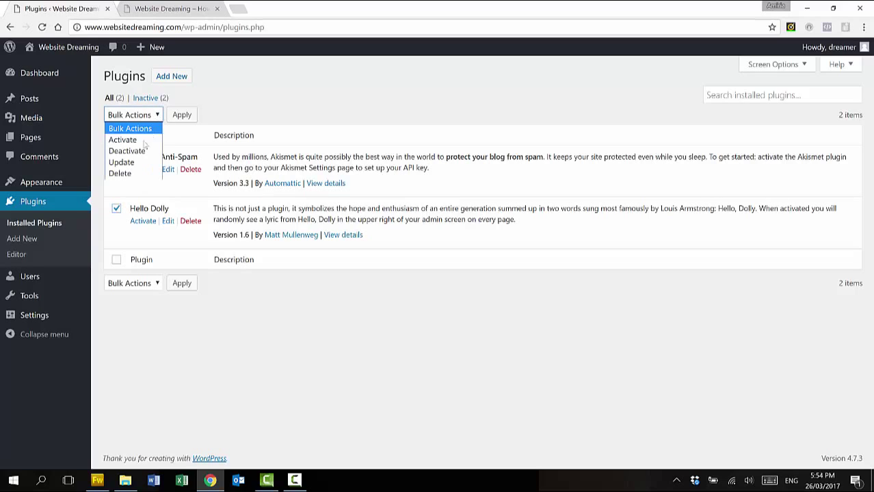
pyautogui.click(135, 175)
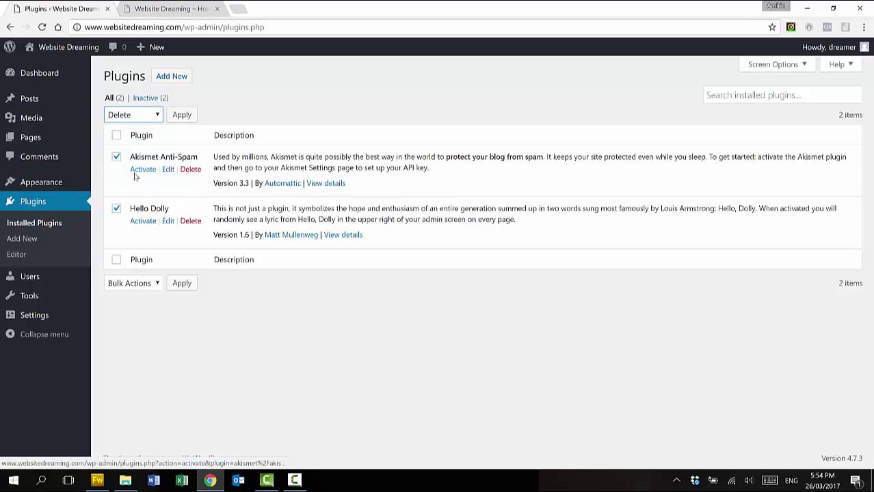
pyautogui.click(183, 115)
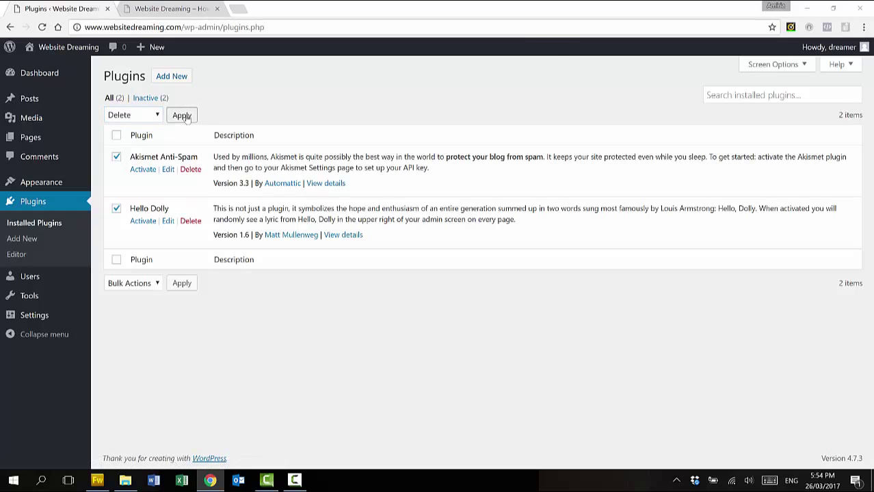
pyautogui.click(483, 92)
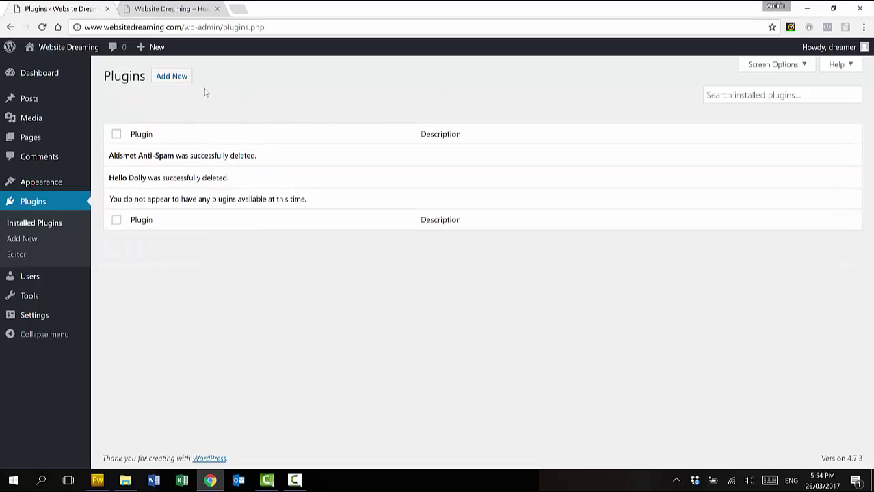
pyautogui.click(175, 79)
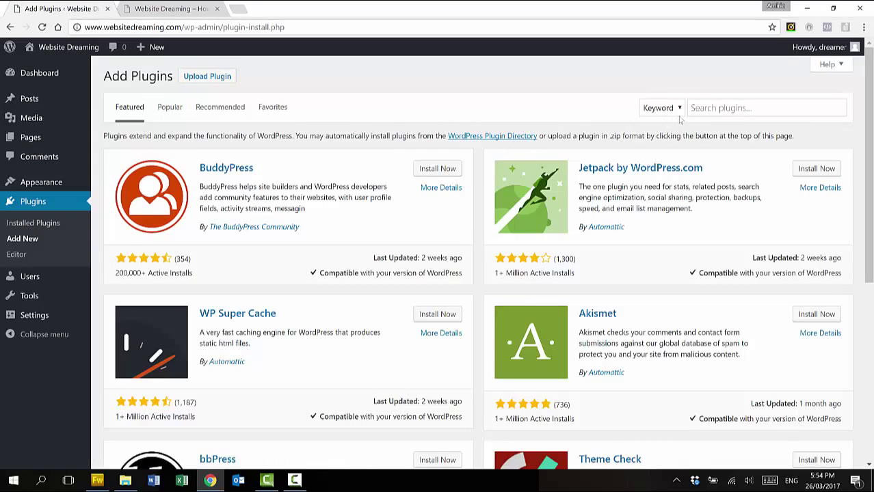
# Search the plugin directory for 'Yoast SEO', install it, and activate it
pyautogui.click(721, 109)
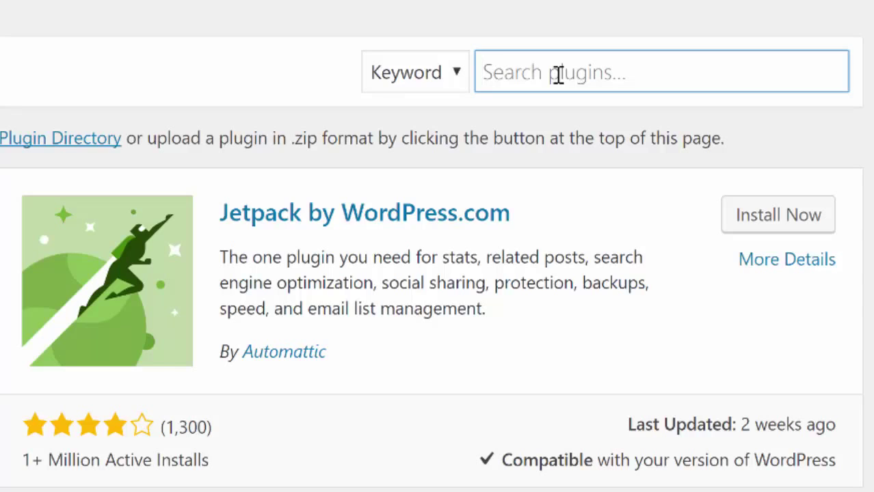
pyautogui.write('Yoast')
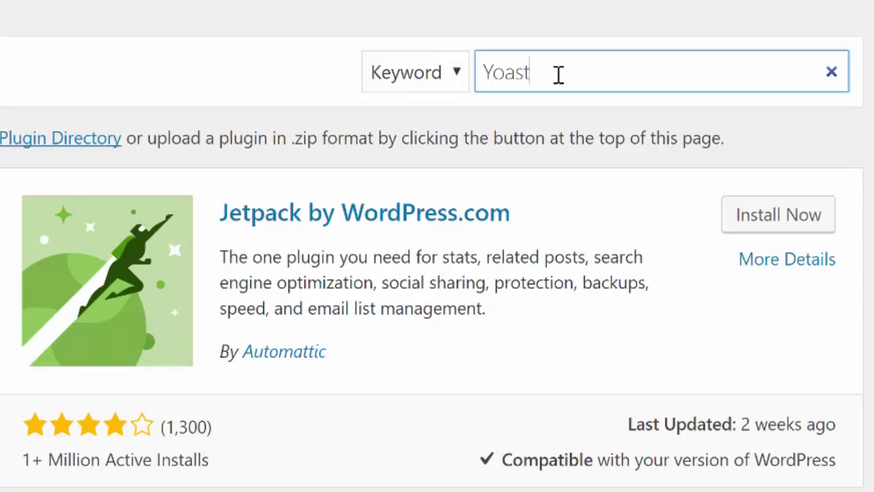
pyautogui.write(' SEO')
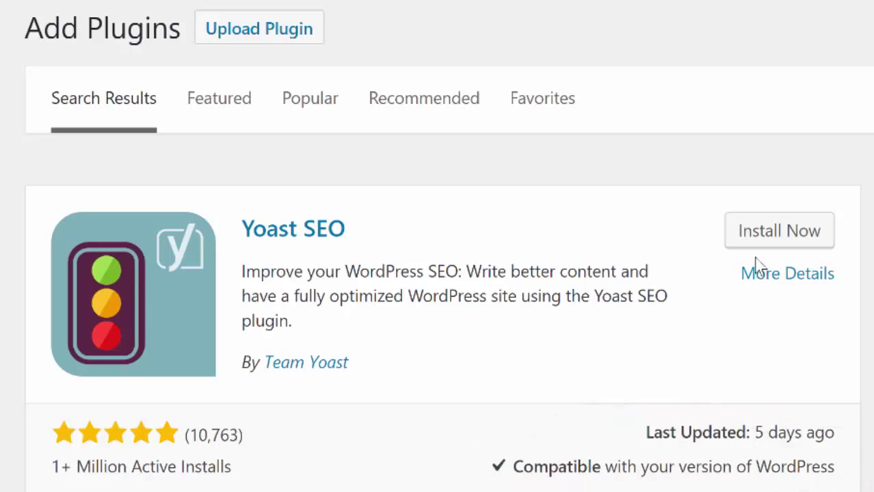
pyautogui.click(760, 235)
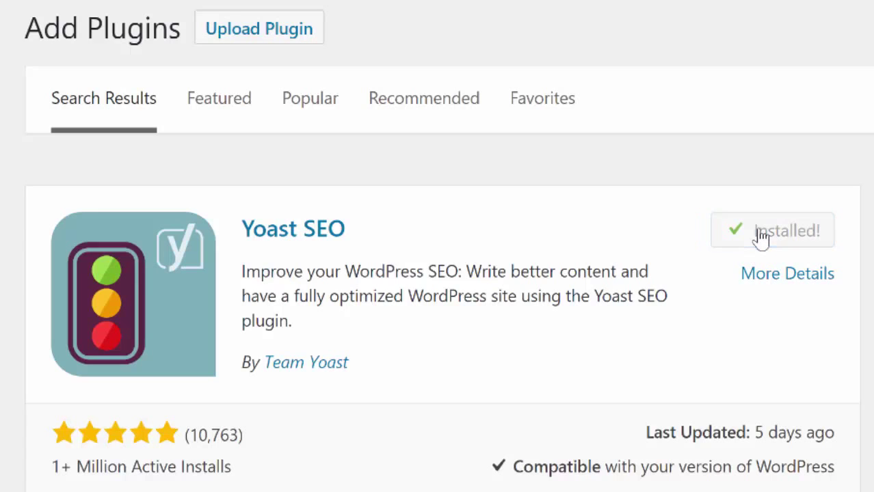
pyautogui.click(791, 233)
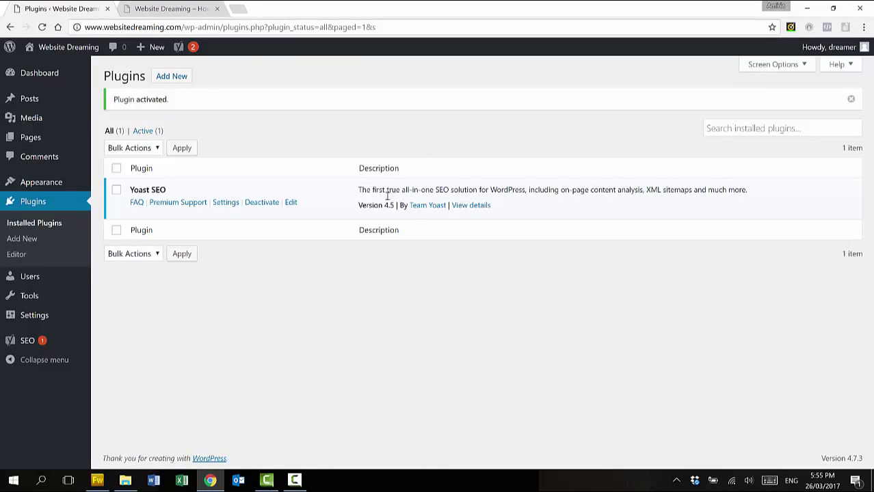
# Search the plugin directory for 'TinyMCE Advanced', install and activate it, then return to the My amazing work post
pyautogui.click(176, 77)
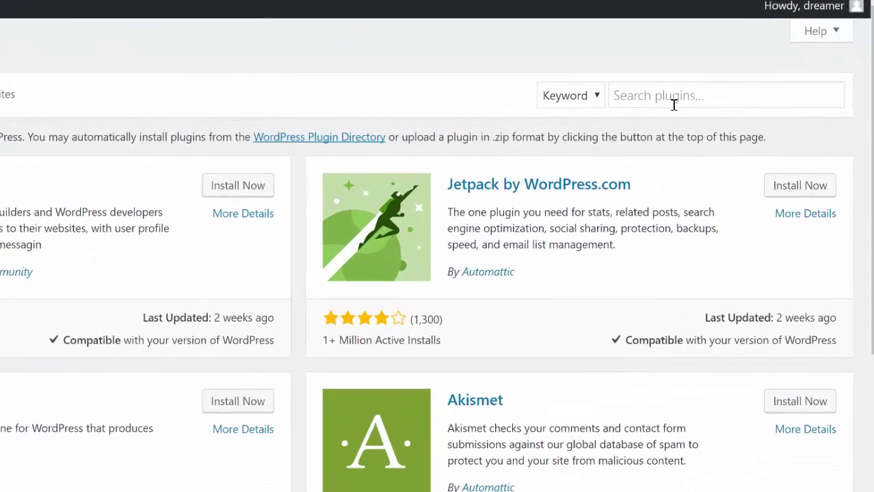
pyautogui.click(742, 109)
pyautogui.write('TinyMCE')
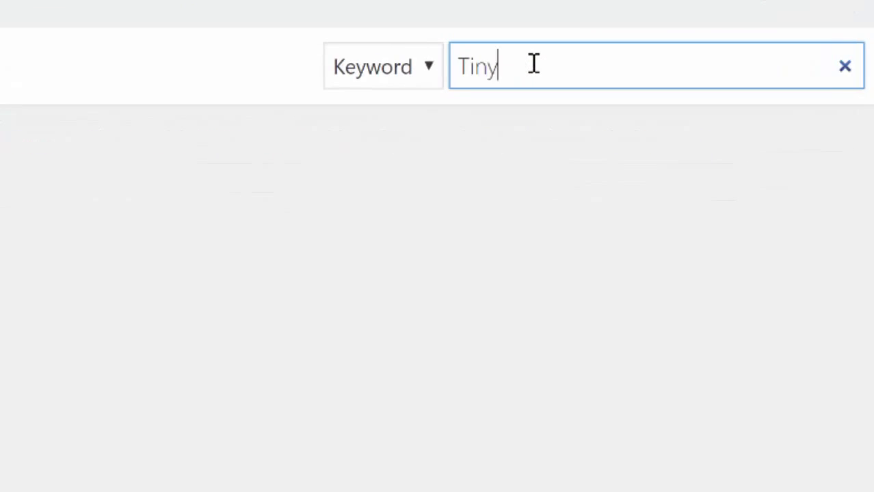
pyautogui.write(' Advanced')
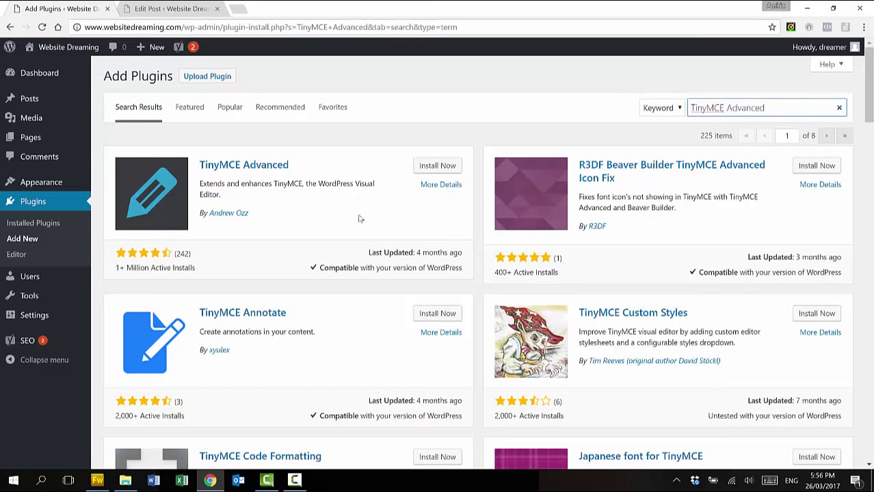
pyautogui.click(438, 166)
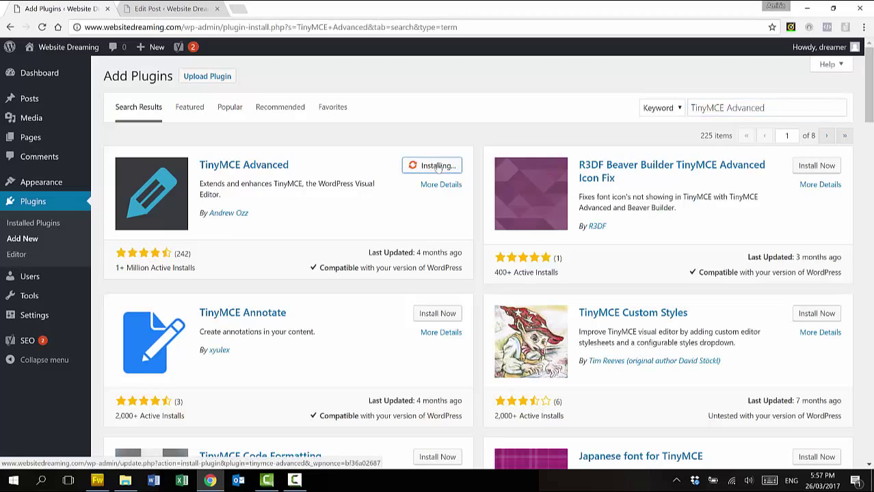
pyautogui.click(443, 168)
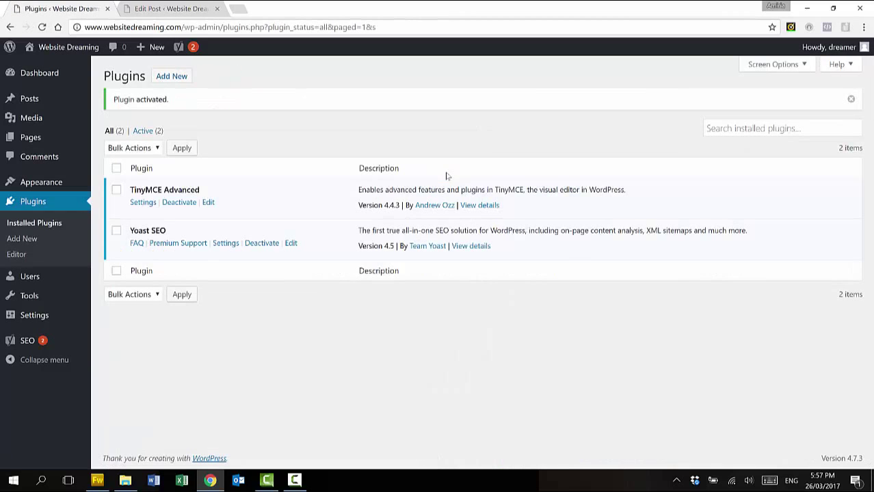
pyautogui.click(183, 9)
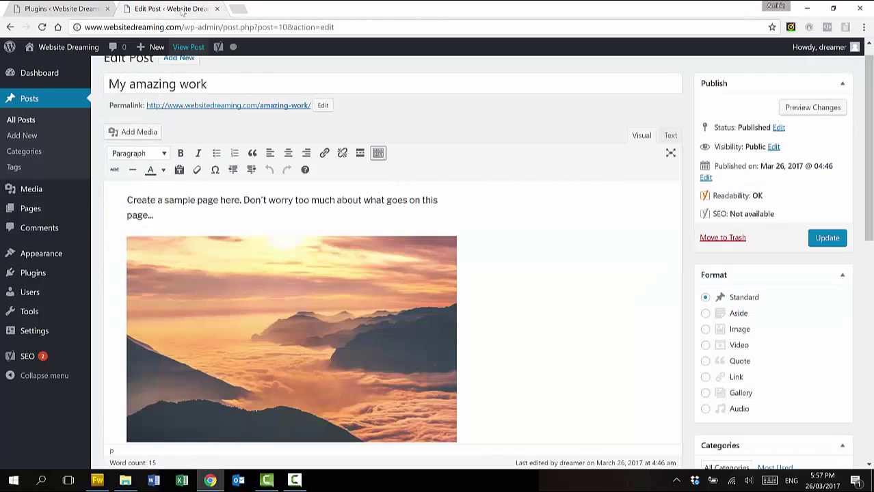
# Reload the post editor and check the new Font Family and Font Sizes dropdowns
pyautogui.click(42, 27)
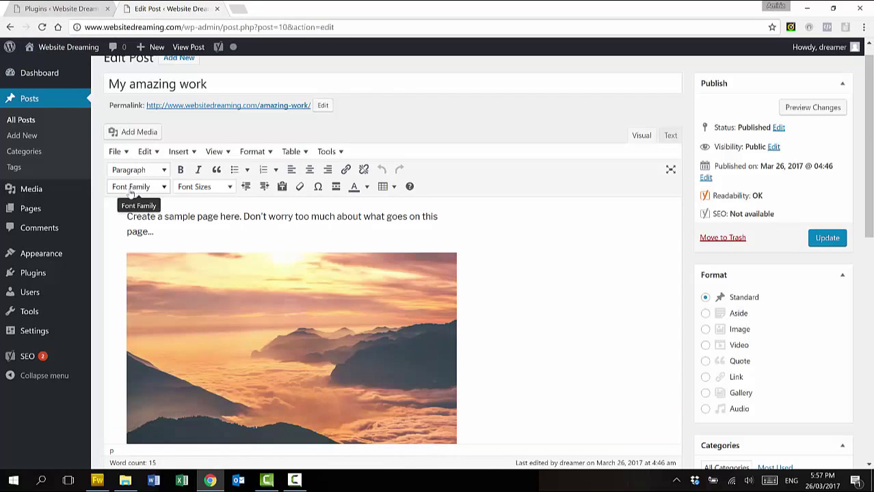
pyautogui.click(164, 187)
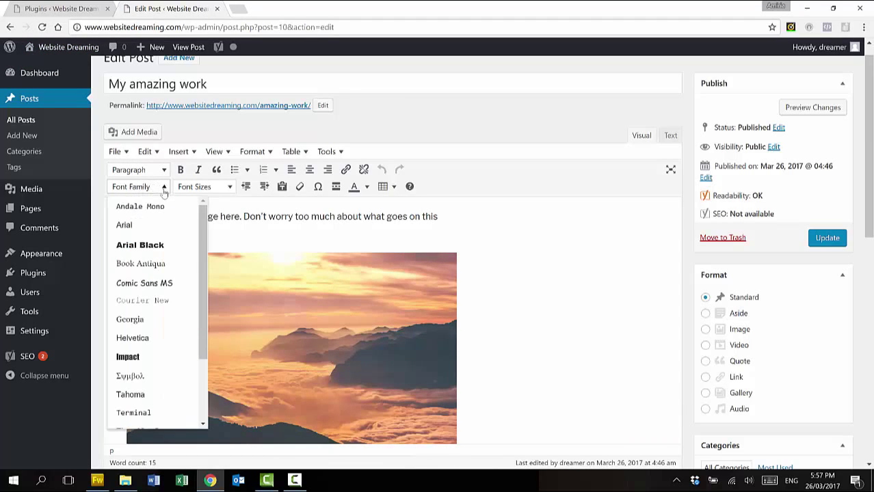
pyautogui.click(164, 189)
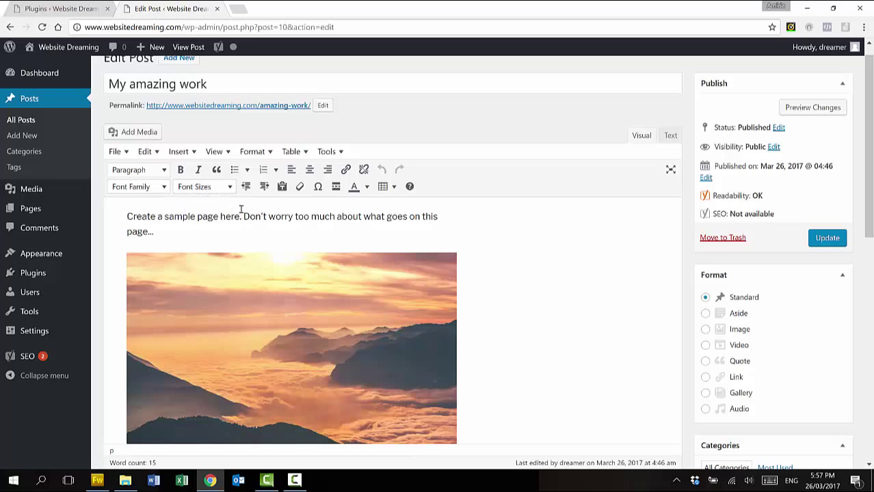
pyautogui.click(230, 189)
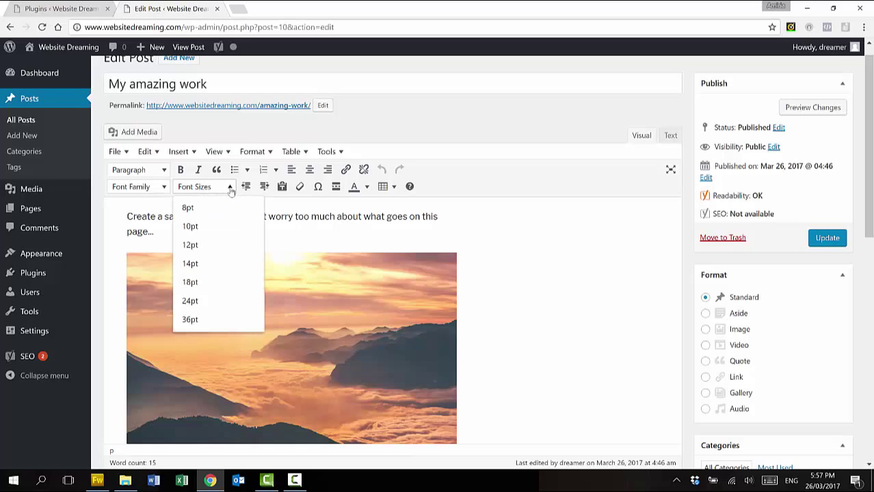
pyautogui.click(232, 190)
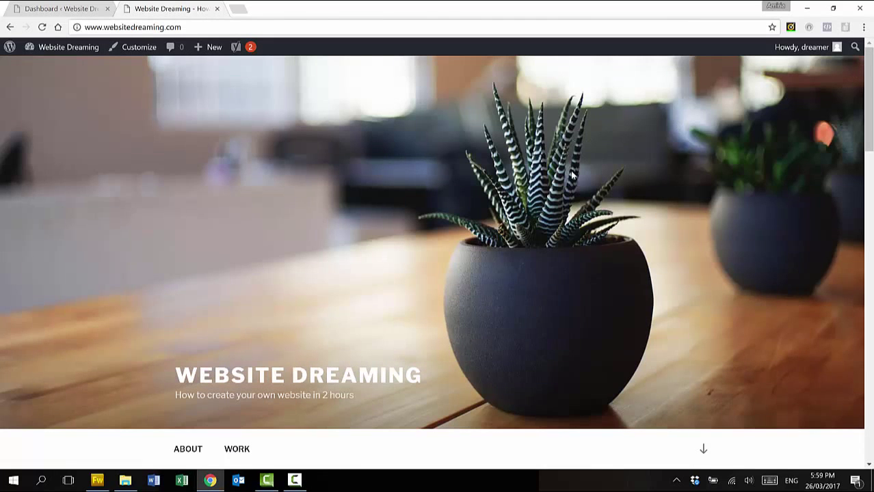
# Scroll through the live home page, then switch back to the admin Dashboard near Appearance
pyautogui.scroll(-4, 573, 176)
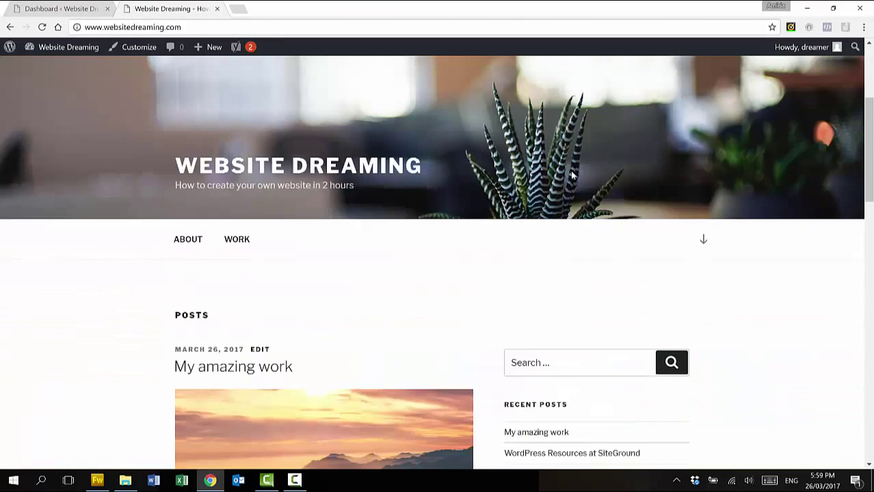
pyautogui.scroll(-7, 573, 176)
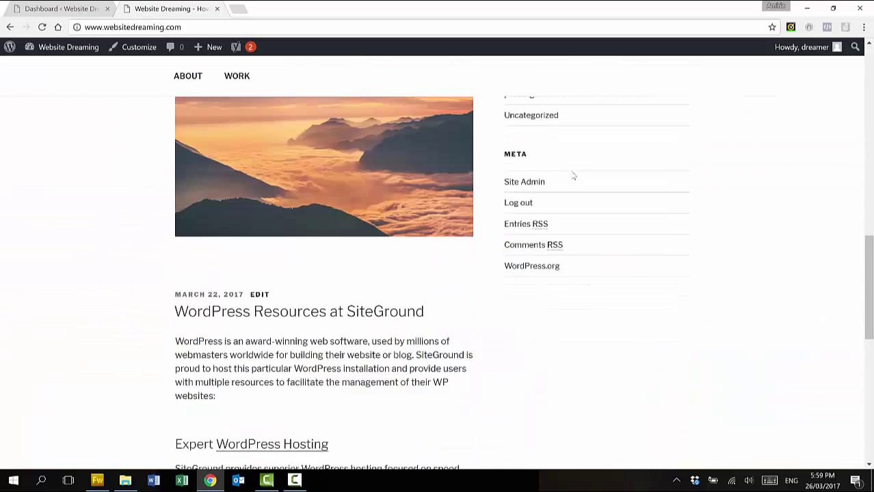
pyautogui.scroll(-3, 573, 176)
pyautogui.scroll(15, 573, 176)
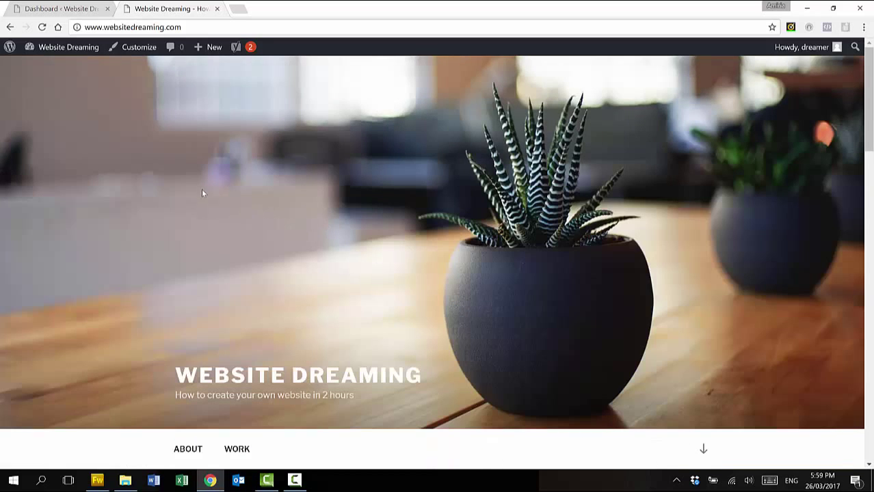
pyautogui.click(74, 8)
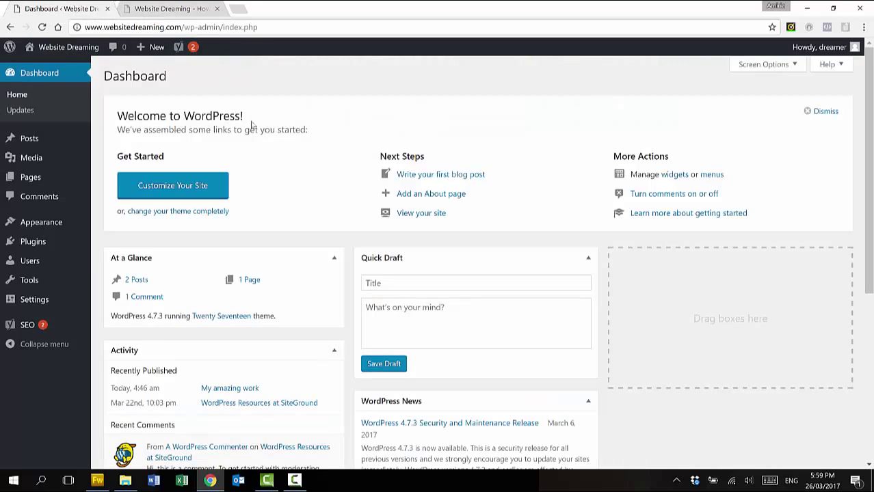
pyautogui.moveTo(57, 222)
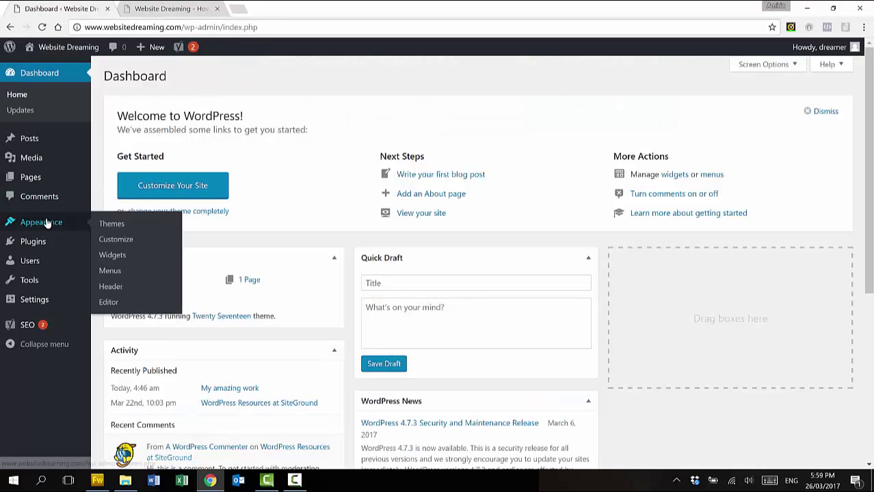
# From Appearance > Themes, delete Twenty Fifteen and Twenty Sixteen, confirming each, then go to Add New
pyautogui.click(112, 223)
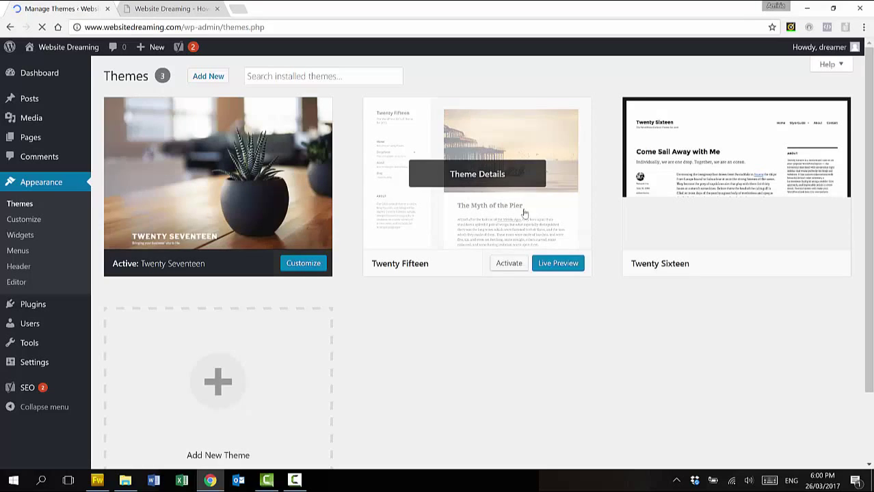
pyautogui.click(545, 238)
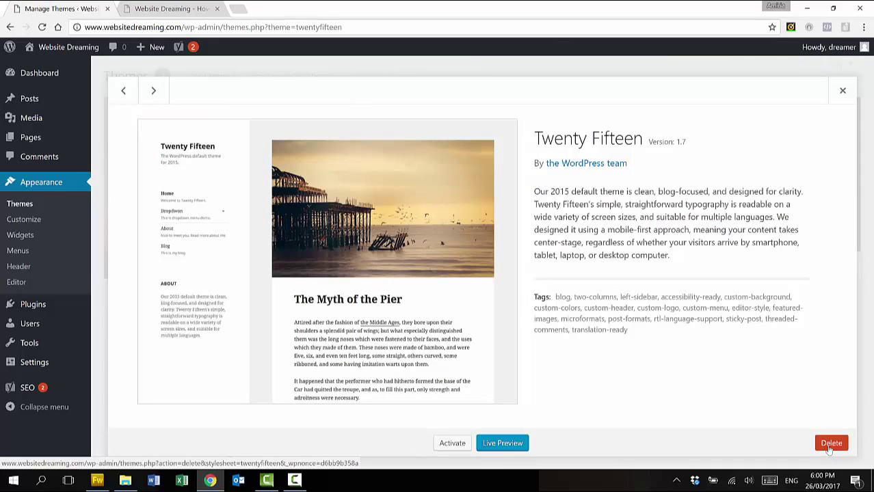
pyautogui.click(830, 445)
pyautogui.click(483, 111)
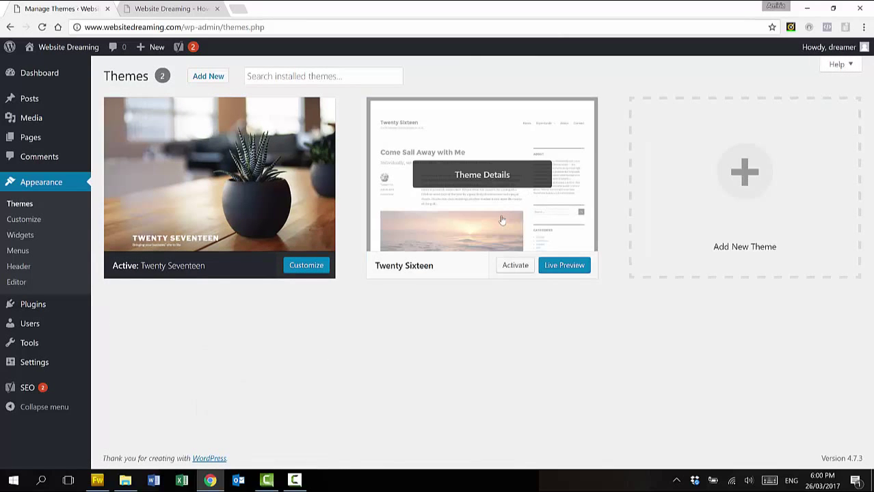
pyautogui.click(502, 219)
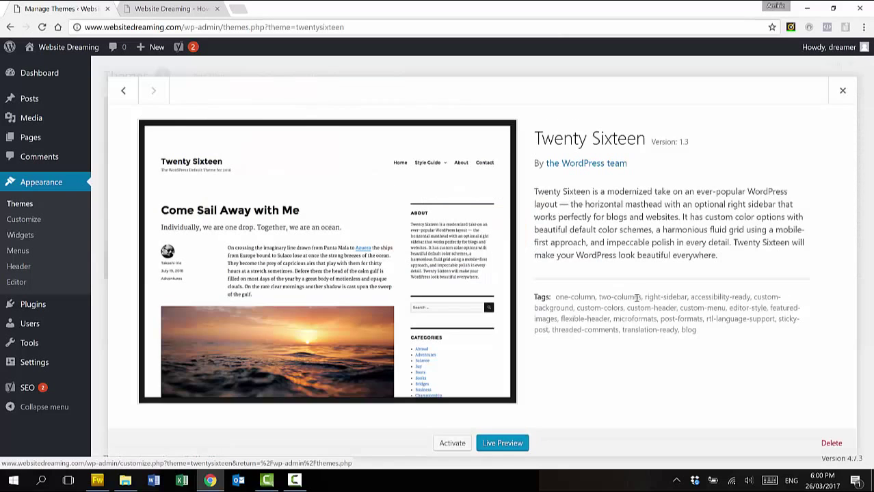
pyautogui.click(832, 443)
pyautogui.click(481, 128)
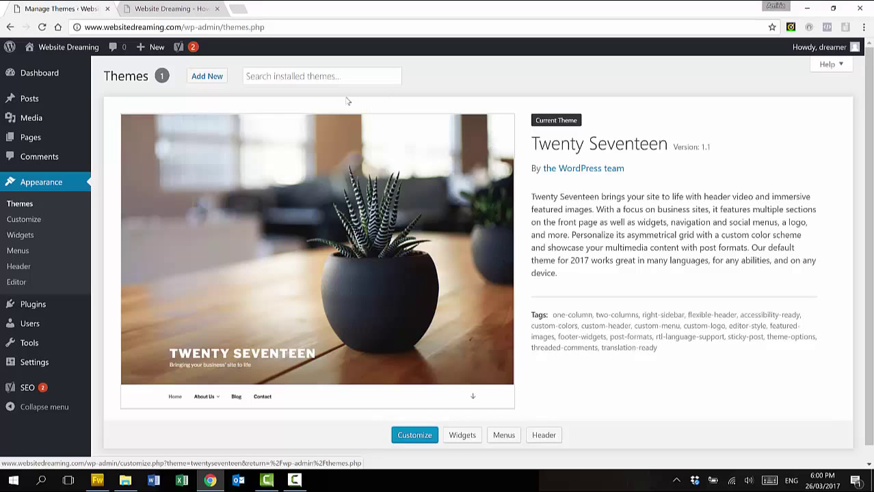
pyautogui.click(198, 78)
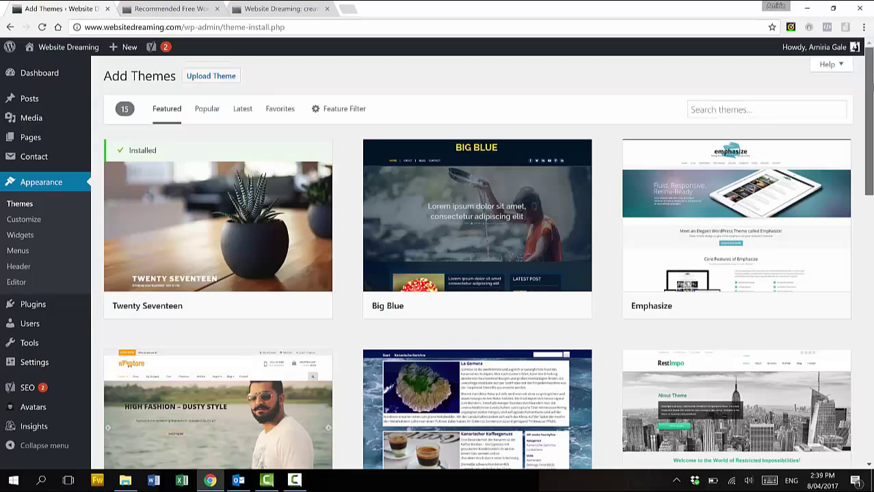
# Browse Popular themes, search 'simple', and open the Simple Perle details and preview
pyautogui.scroll(-6, 864, 154)
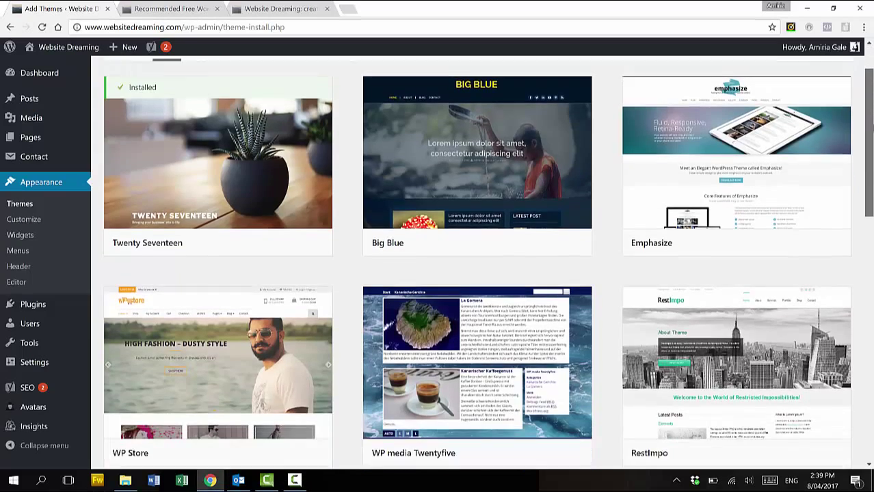
pyautogui.scroll(7, 864, 154)
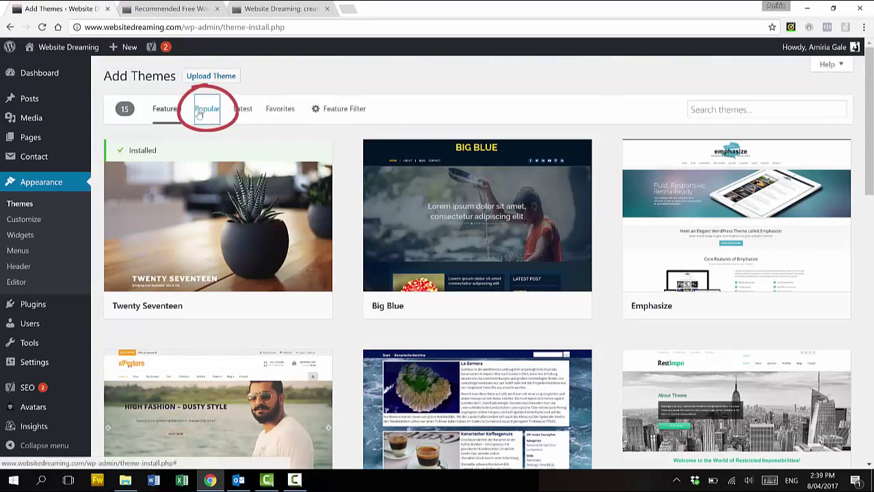
pyautogui.click(207, 111)
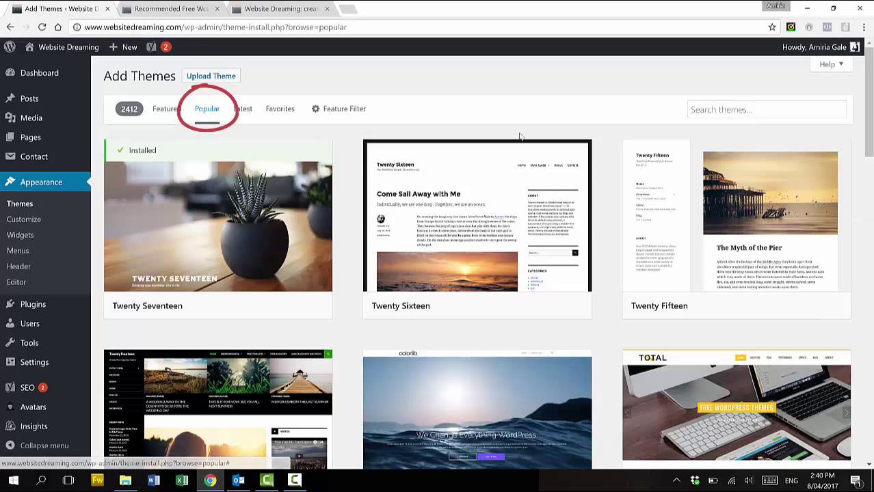
pyautogui.click(701, 111)
pyautogui.write('simple')
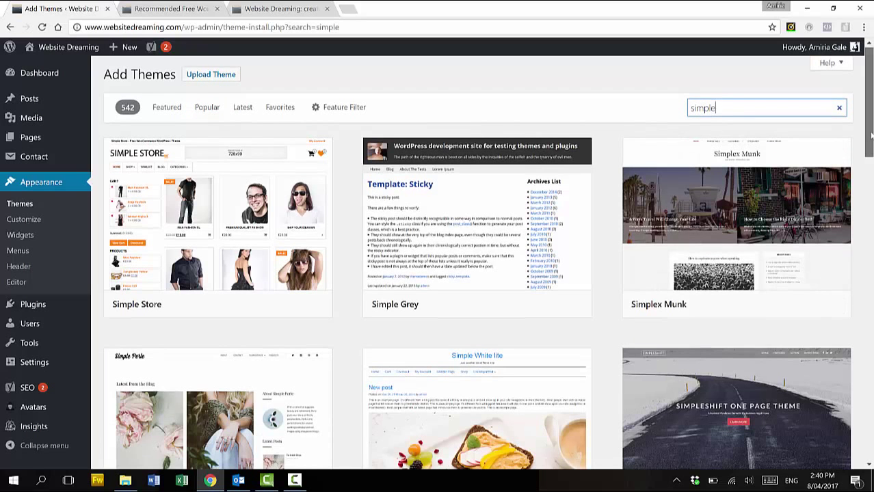
pyautogui.moveTo(871, 134); pyautogui.dragTo(871, 160)
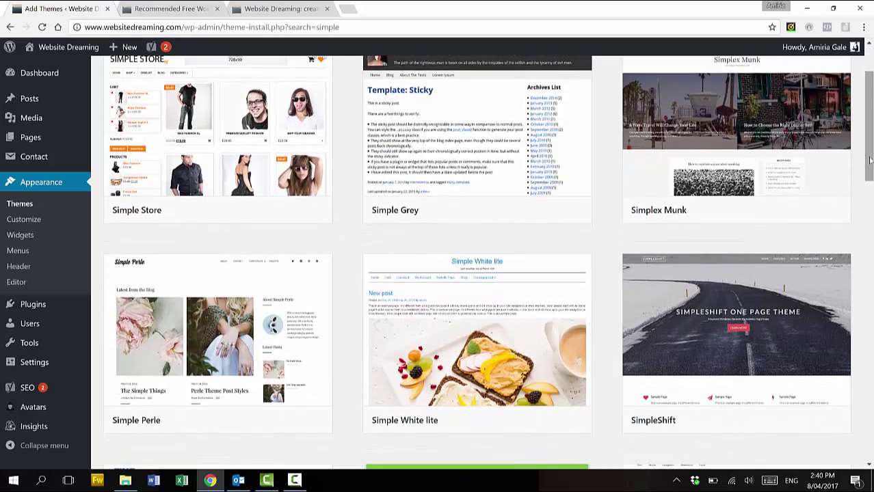
pyautogui.click(220, 357)
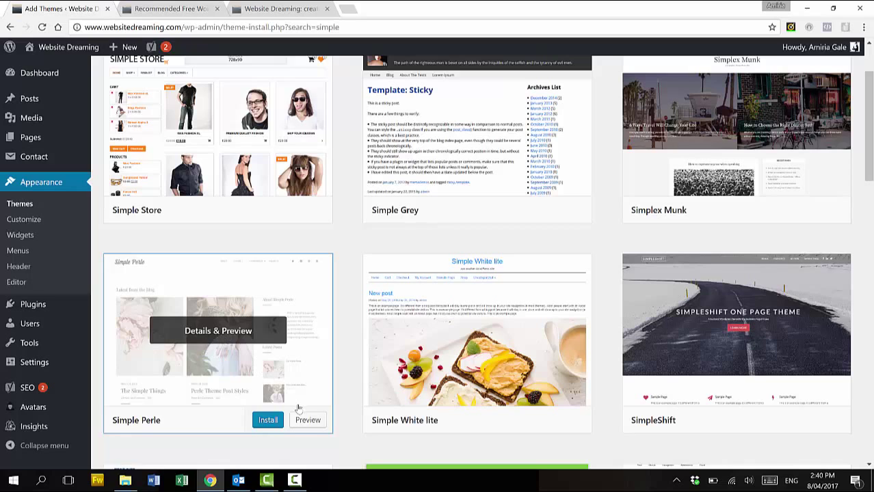
pyautogui.click(225, 335)
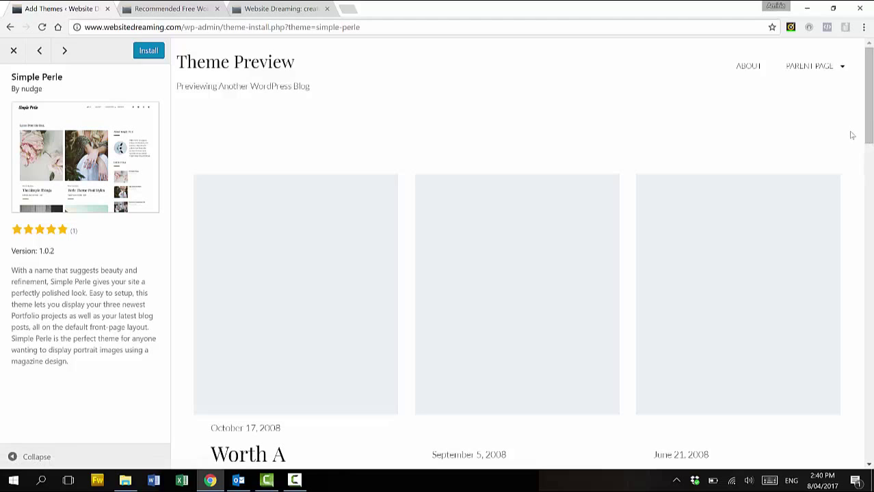
# Install and activate Simple Perle, then switch to the Recommended Free WordPress Themes article
pyautogui.moveTo(869, 101)
pyautogui.mouseDown()
pyautogui.moveTo(869, 248)
pyautogui.moveTo(869, 102)
pyautogui.mouseUp()
pyautogui.click(147, 56)
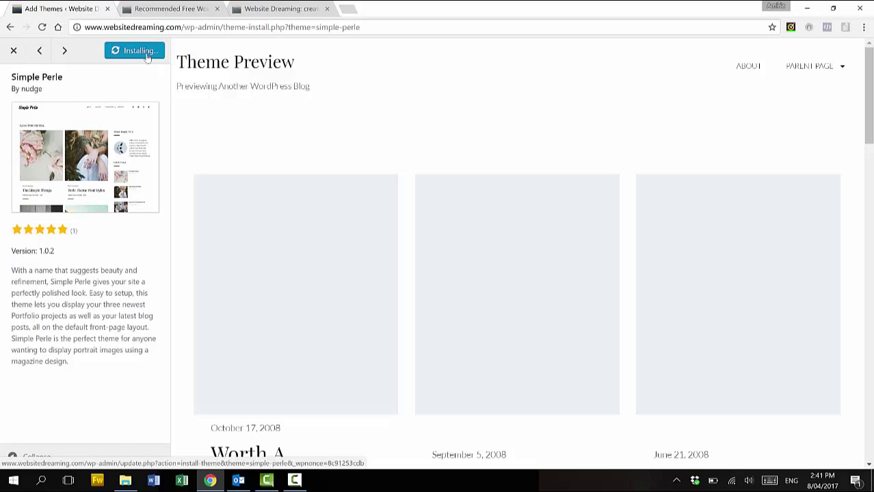
pyautogui.click(145, 52)
pyautogui.click(181, 11)
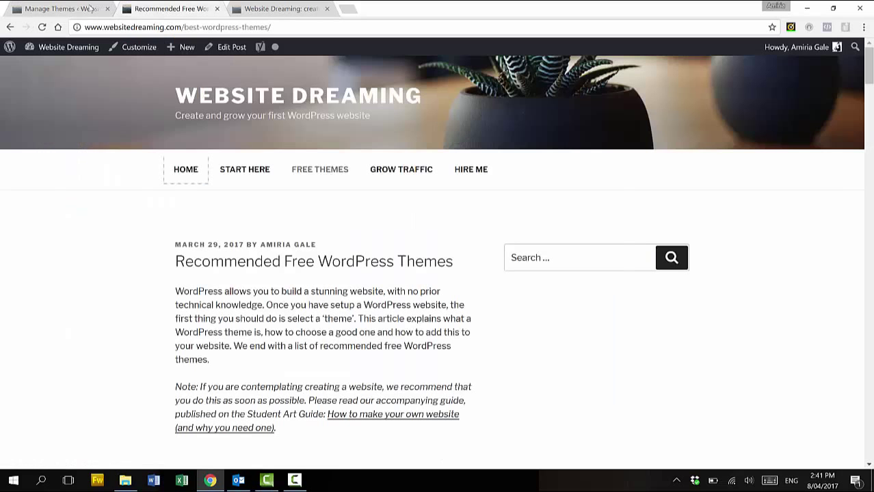
# Reload the article and scroll through it to see it in the Simple Perle theme
pyautogui.click(42, 28)
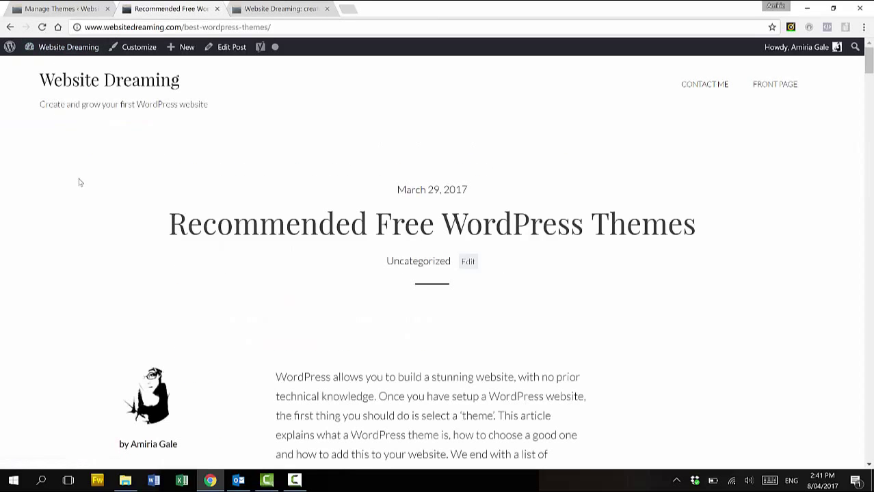
pyautogui.scroll(-10, 85, 194)
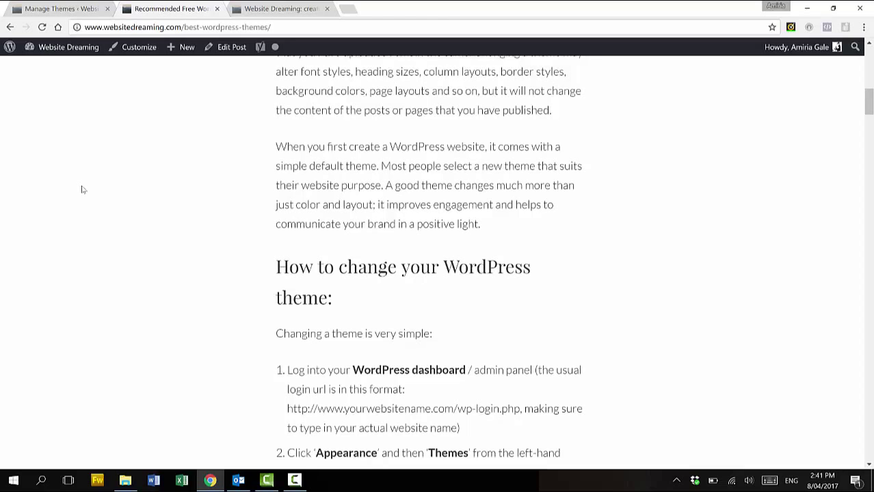
pyautogui.scroll(-5, 83, 190)
pyautogui.scroll(10, 81, 188)
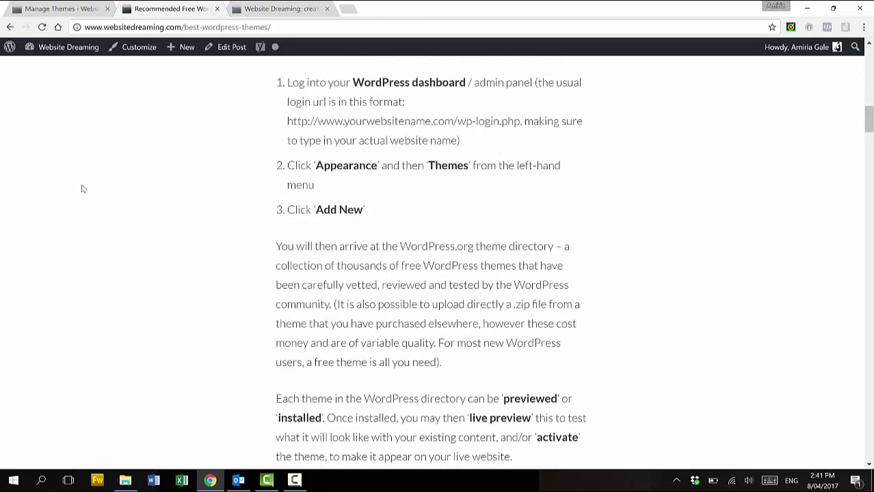
pyautogui.scroll(5, 80, 188)
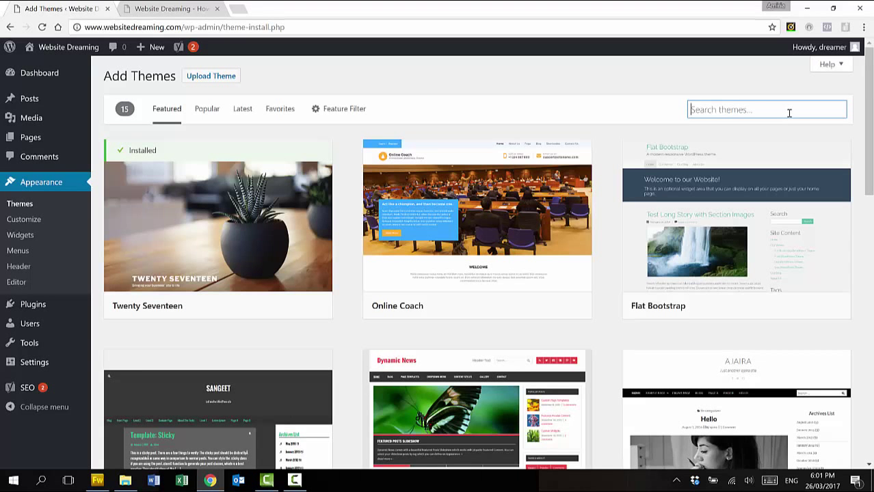
# Search themes for 'illdy', then install and activate the Illdy theme
pyautogui.write('illdy')
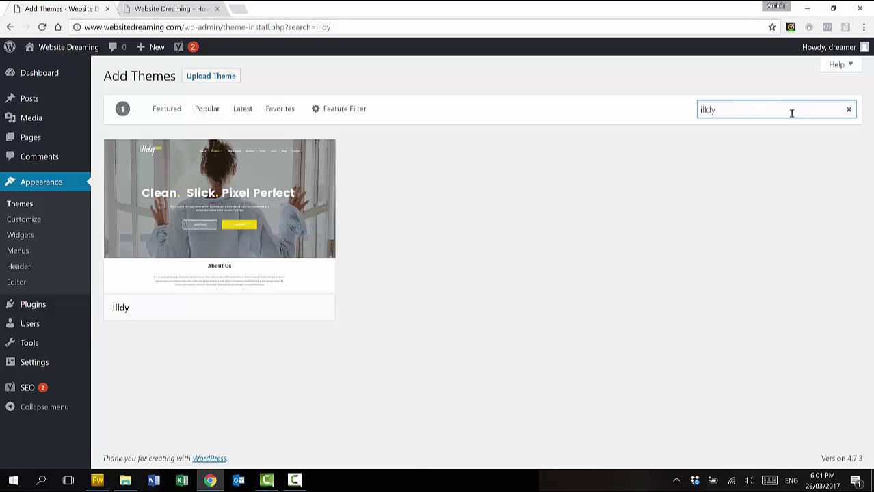
pyautogui.moveTo(191, 199)
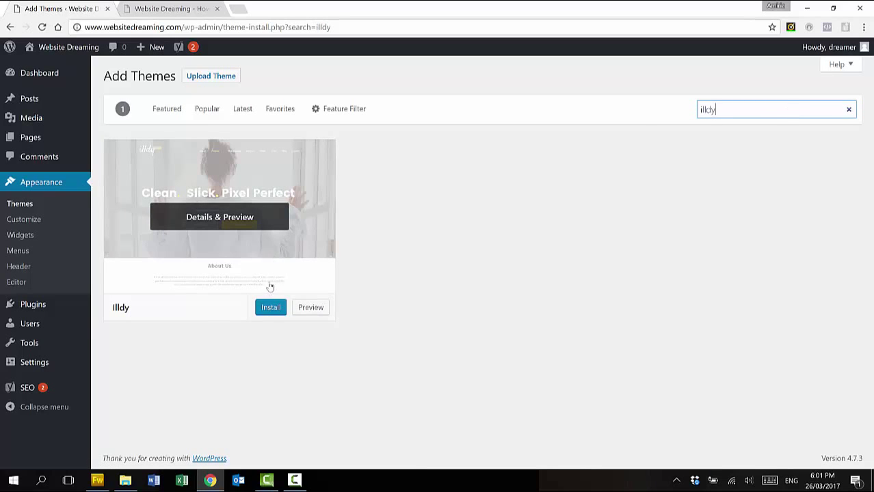
pyautogui.click(269, 309)
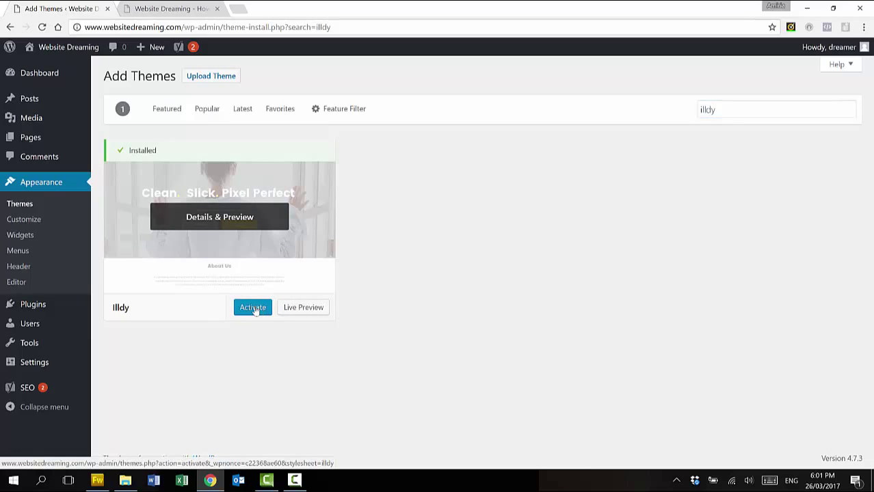
pyautogui.click(254, 309)
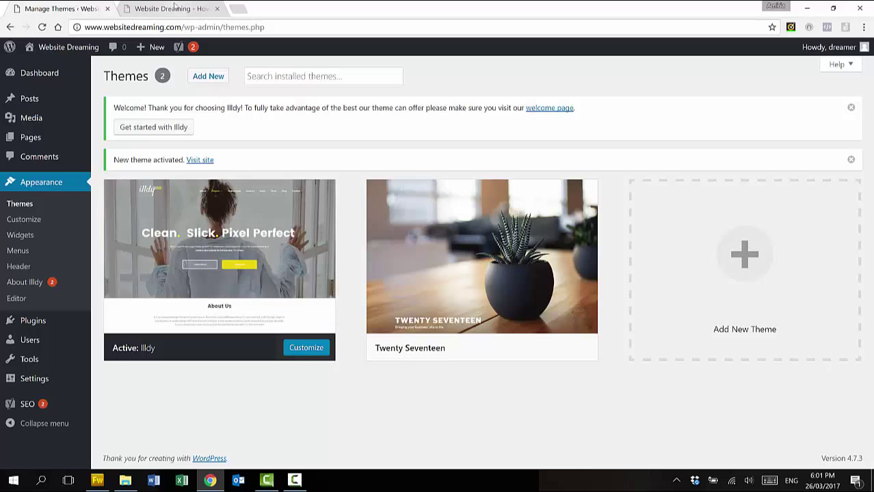
# In the Customizer, install and activate the recommended Illdy Companion and Contact Form 7 plugins
pyautogui.click(307, 348)
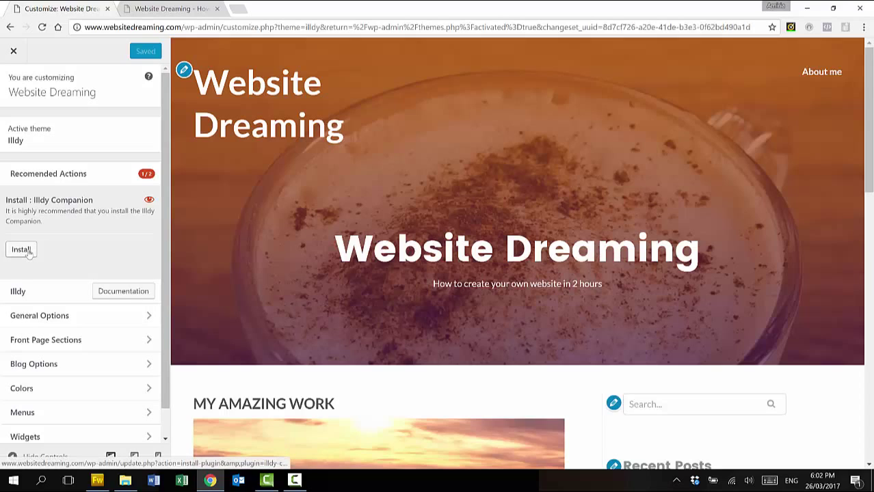
pyautogui.click(29, 253)
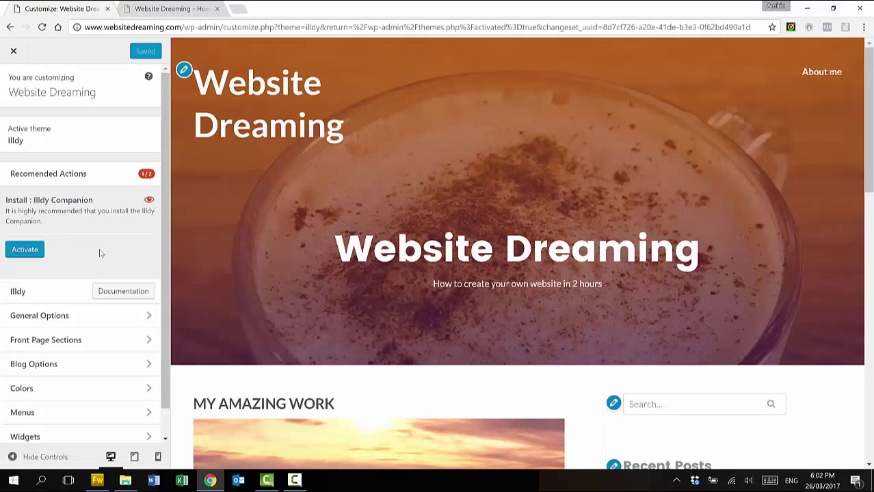
pyautogui.click(25, 250)
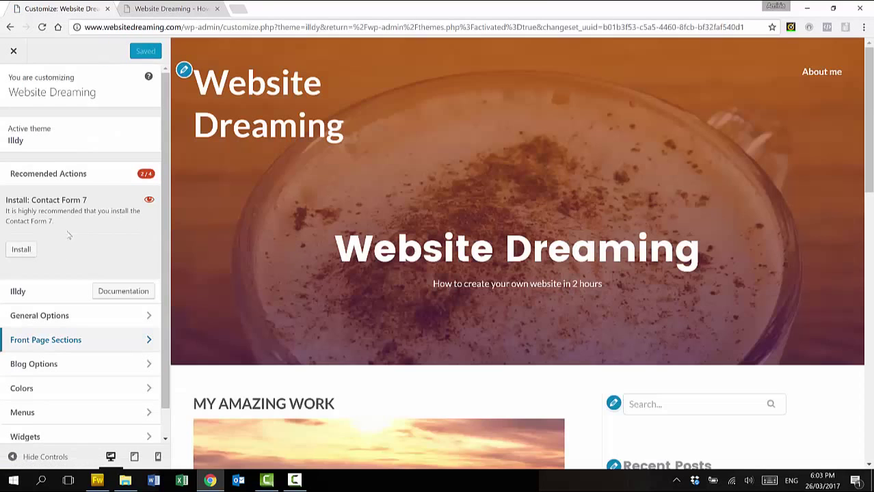
pyautogui.click(21, 251)
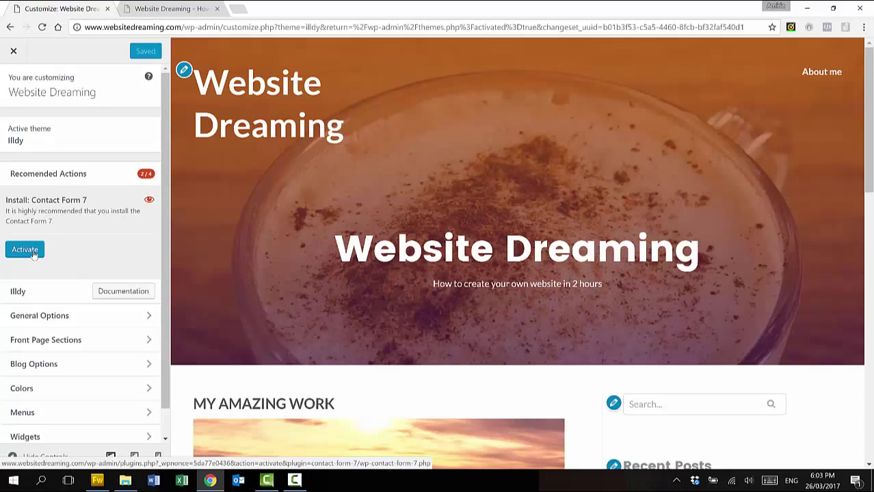
pyautogui.click(33, 255)
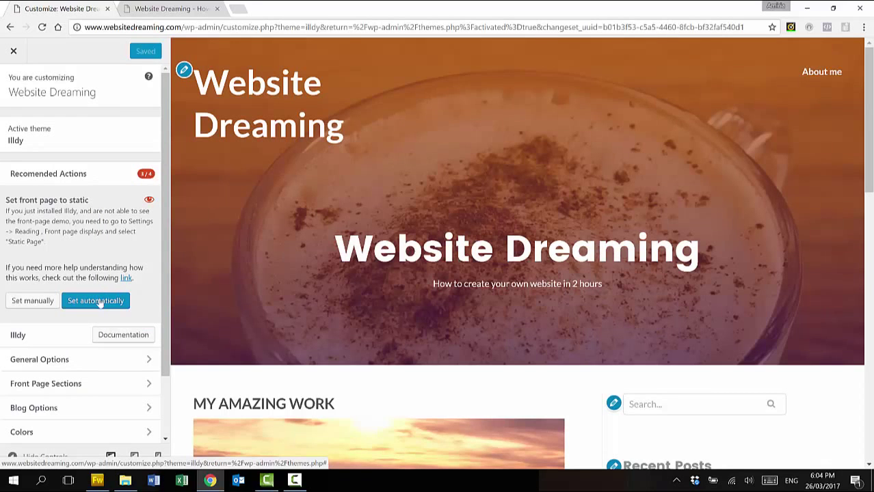
# Set the front page to static automatically and import the Illdy demo content
pyautogui.click(100, 304)
pyautogui.click(99, 304)
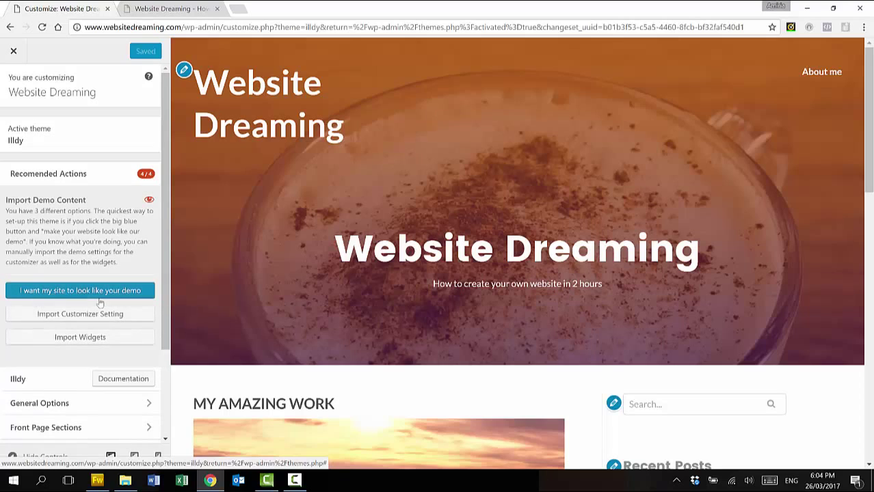
pyautogui.click(117, 290)
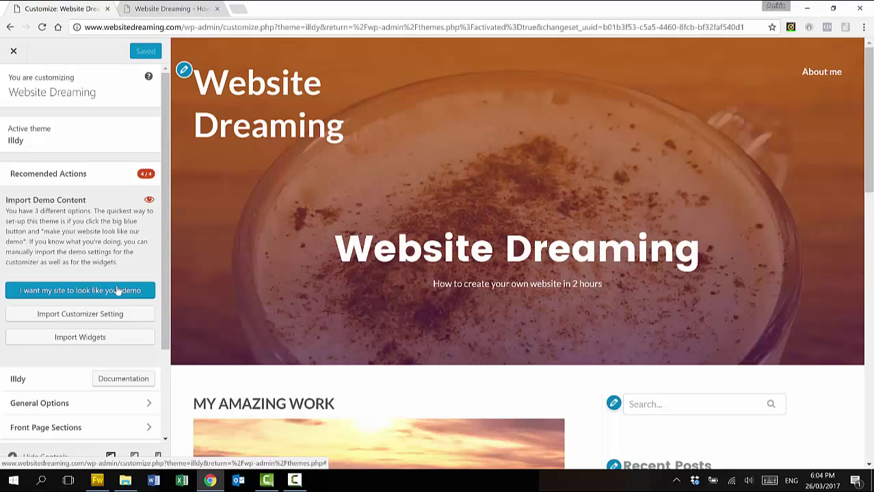
pyautogui.click(118, 292)
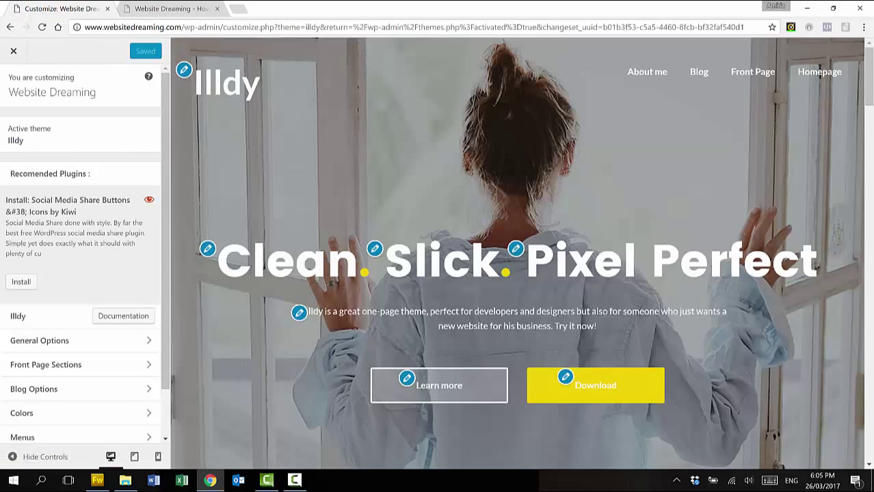
pyautogui.click(171, 9)
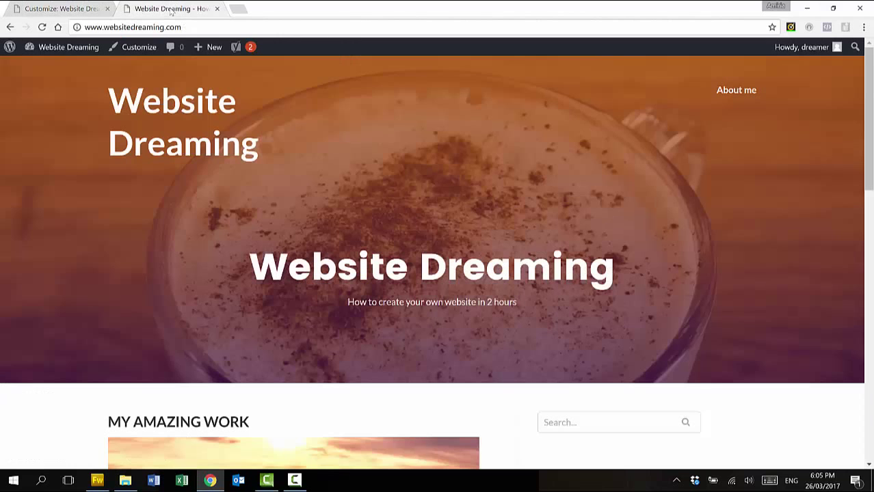
pyautogui.click(41, 27)
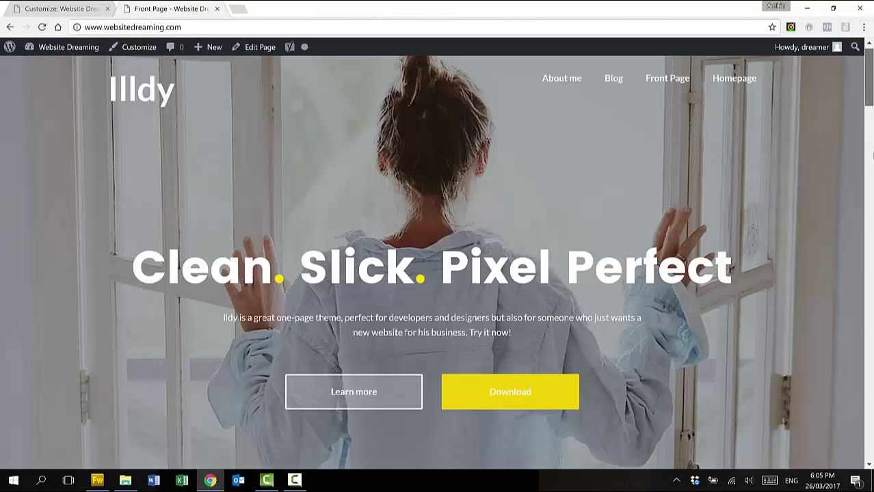
pyautogui.scroll(-6, 873, 123)
pyautogui.moveTo(871, 167); pyautogui.dragTo(863, 283)
pyautogui.scroll(-6, 863, 283)
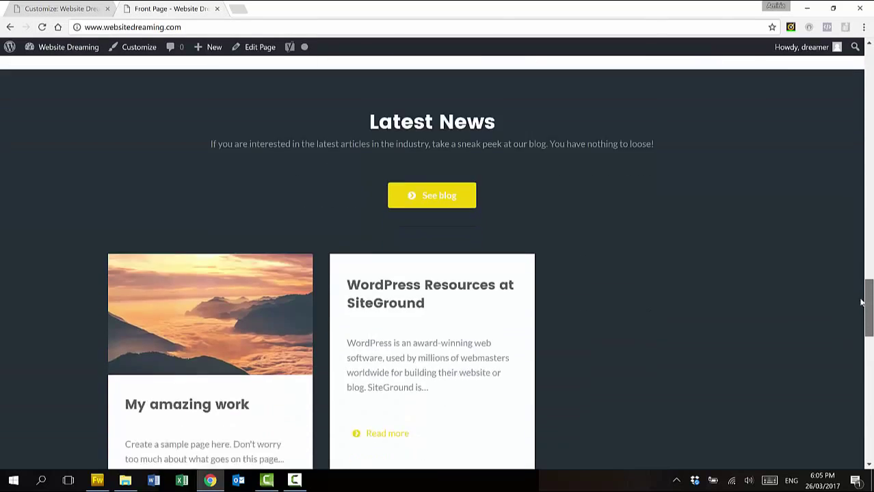
pyautogui.scroll(10, 854, 300)
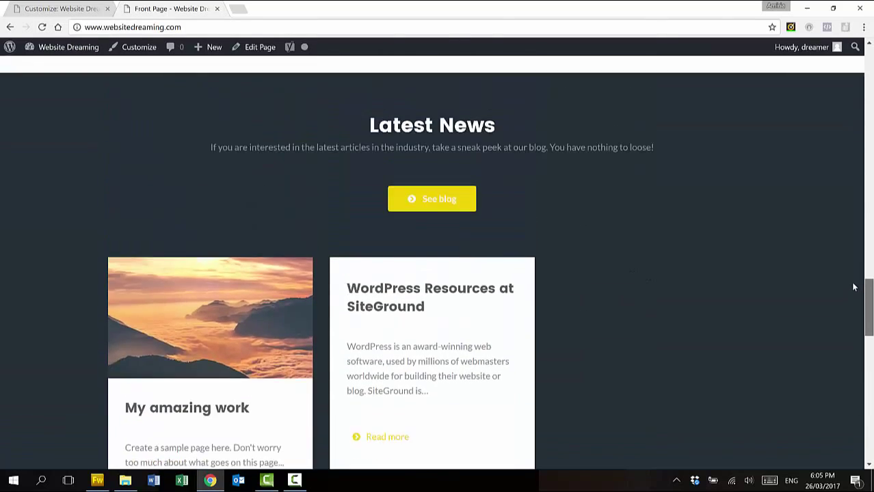
pyautogui.scroll(10, 854, 88)
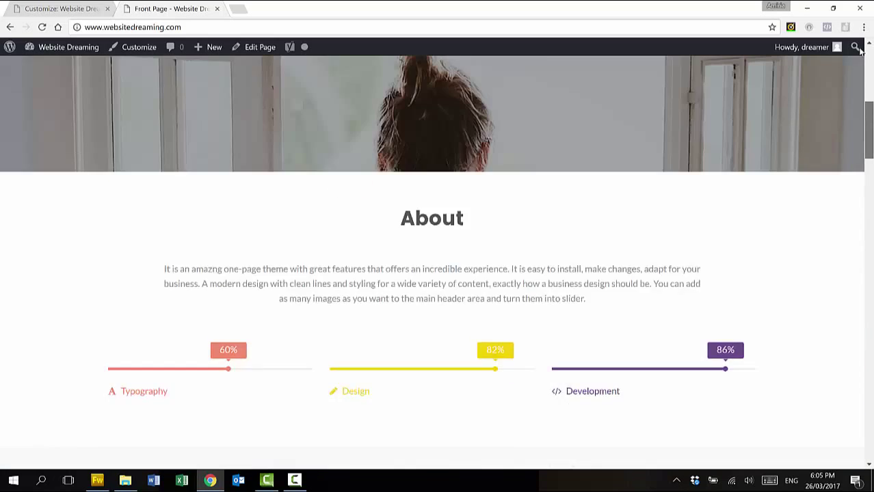
pyautogui.scroll(-3, 854, 68)
pyautogui.scroll(3, 854, 56)
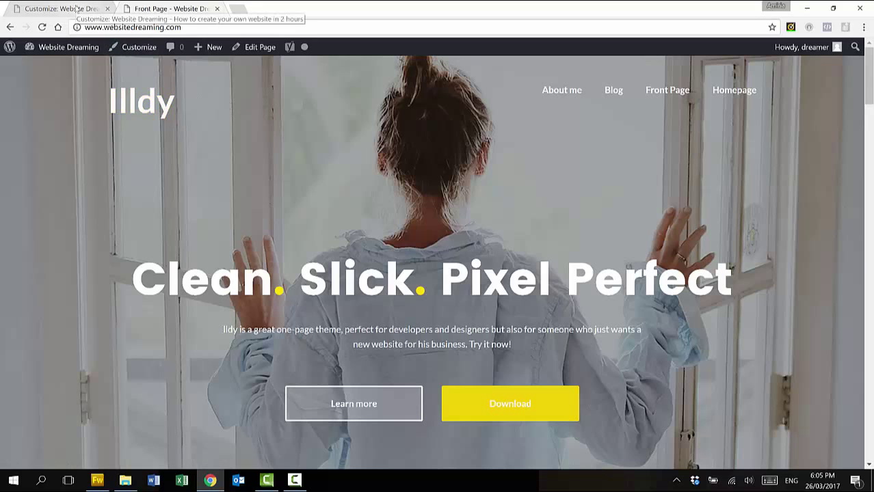
pyautogui.click(77, 8)
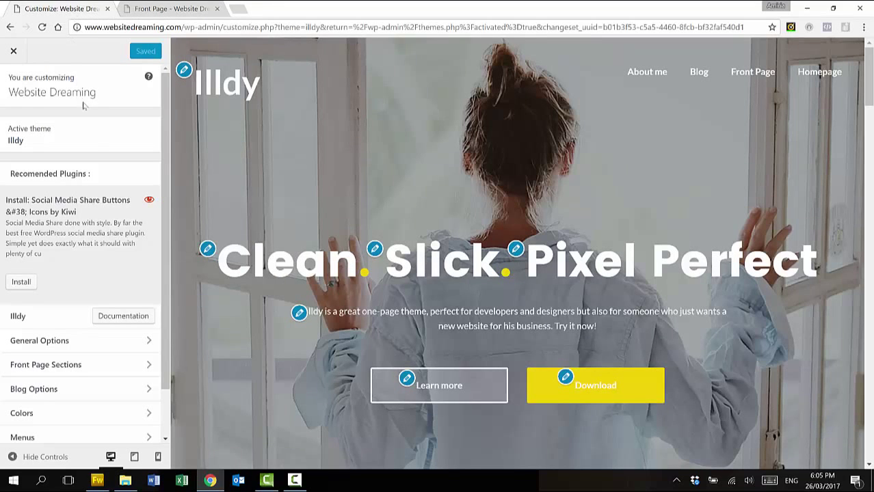
# Change the General Options text logo from Illdy to 'Website Dreaming', publish, and reload the live front page
pyautogui.scroll(-1, 75, 273)
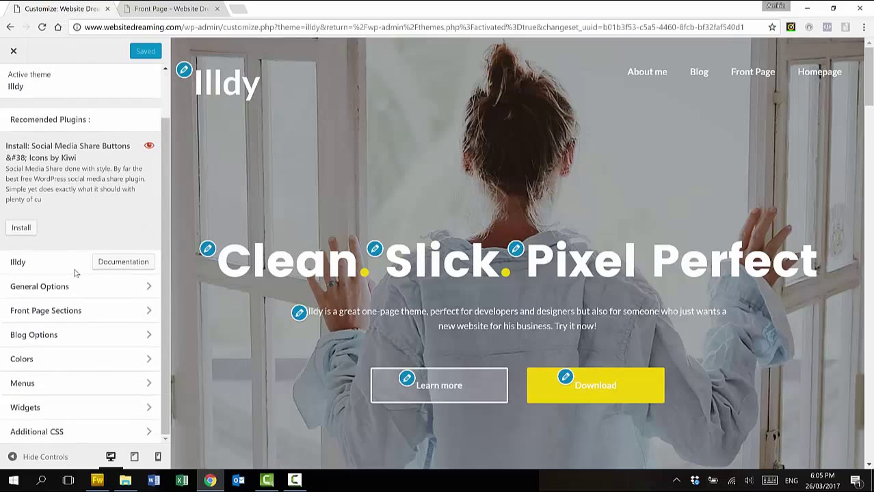
pyautogui.click(143, 286)
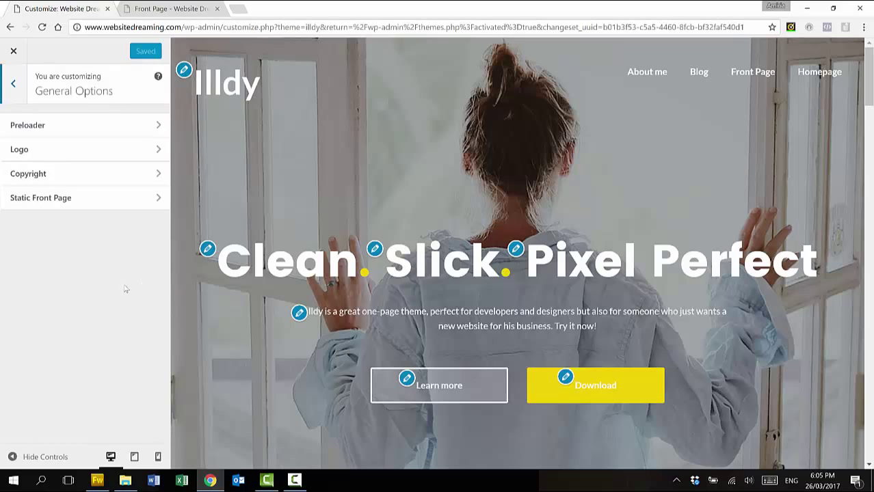
pyautogui.click(161, 150)
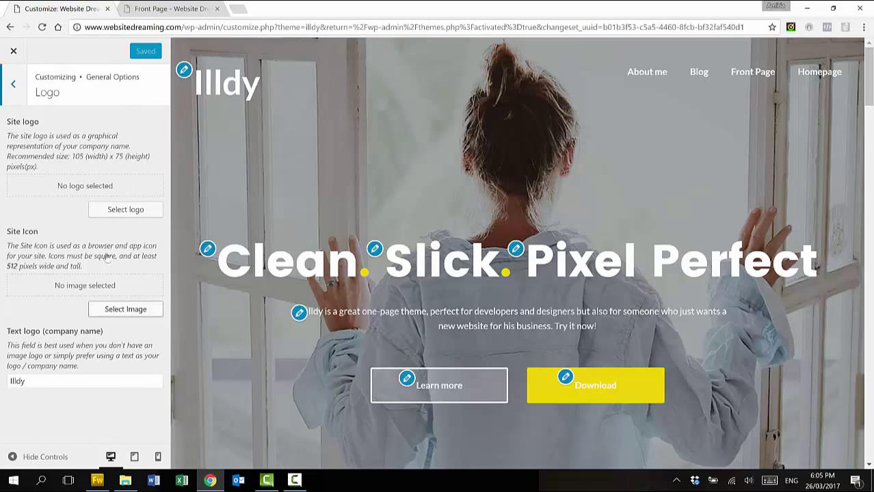
pyautogui.click(59, 377)
pyautogui.moveTo(27, 381); pyautogui.dragTo(10, 381)
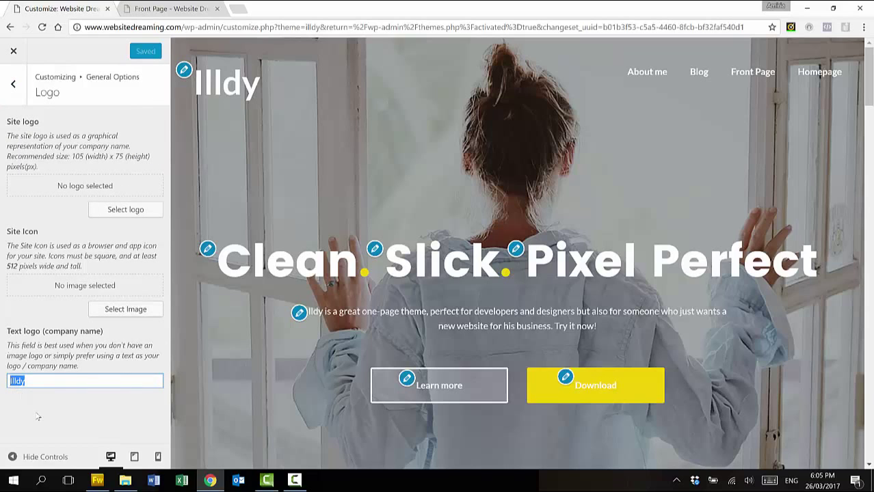
pyautogui.write('Website Dreaming')
pyautogui.click(153, 51)
pyautogui.click(149, 12)
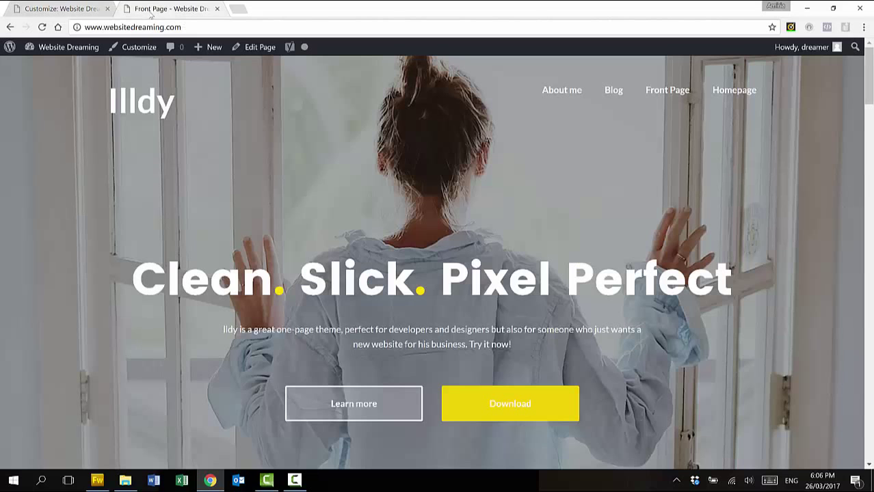
pyautogui.click(43, 26)
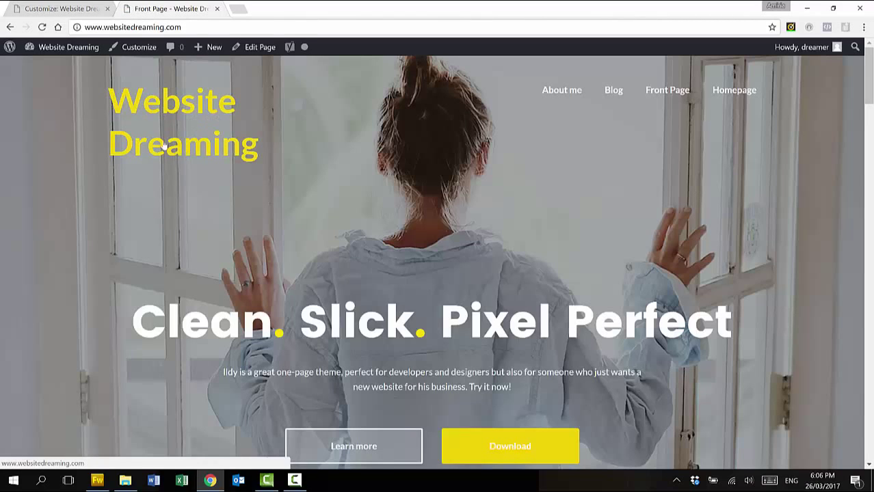
# Assign Main Menu to the Primary menu location, publish, and switch to the live front page
pyautogui.click(71, 9)
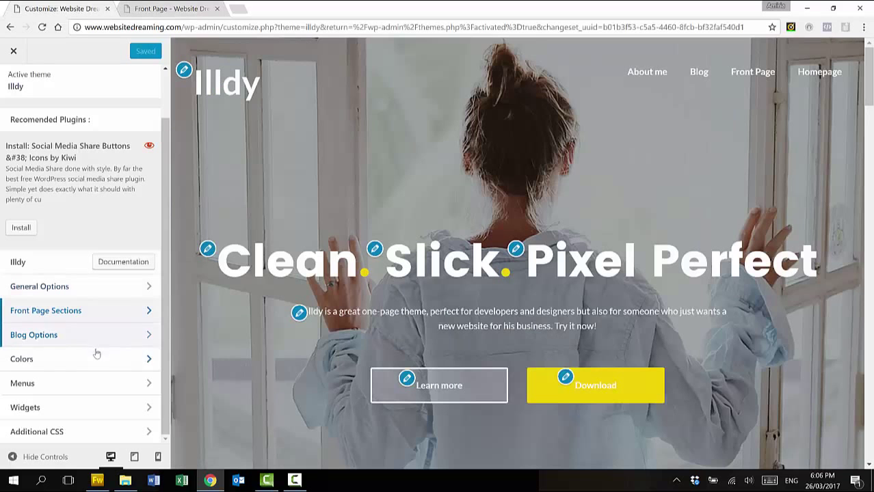
pyautogui.click(106, 388)
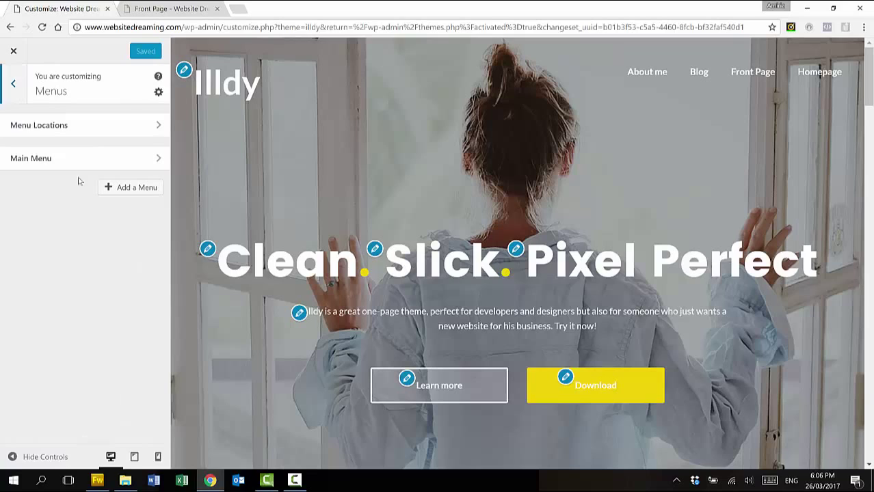
pyautogui.click(89, 134)
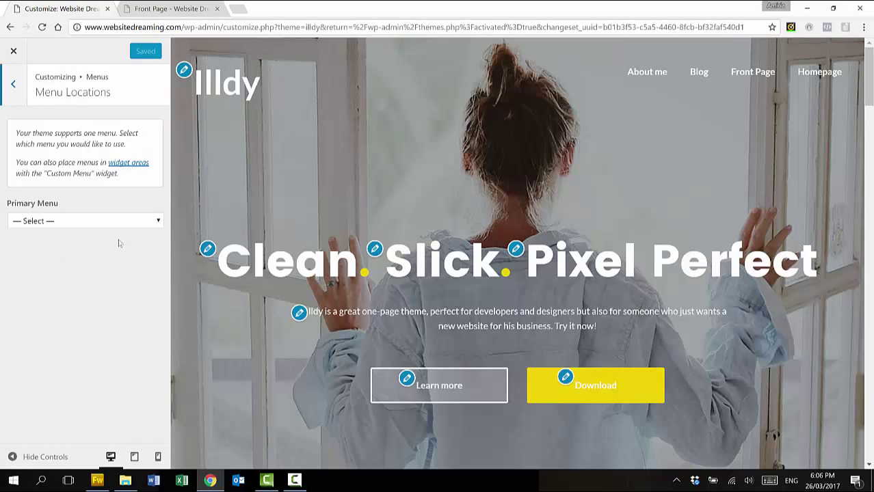
pyautogui.click(137, 220)
pyautogui.click(116, 245)
pyautogui.click(127, 54)
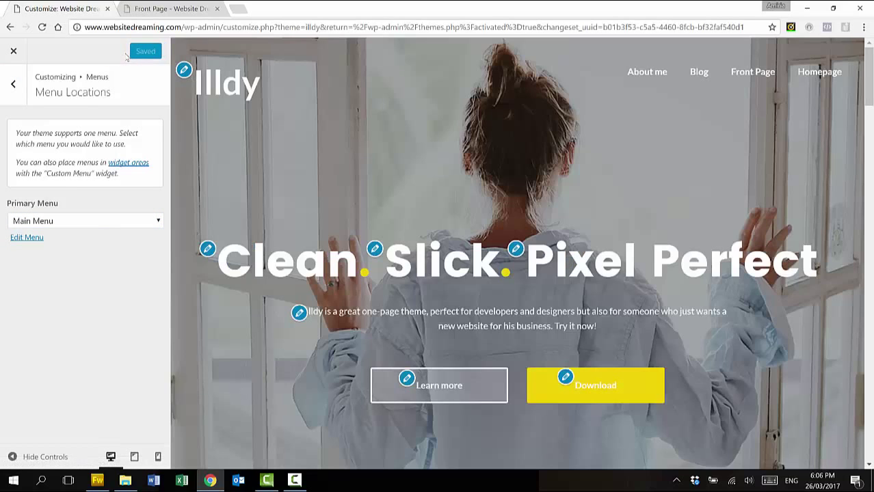
pyautogui.click(167, 9)
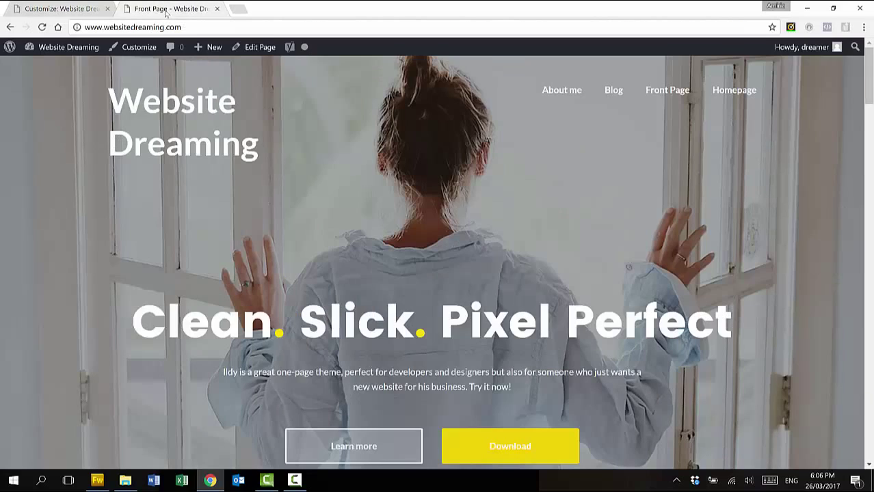
# Turn on 'Featured image as jumbotron' in the Jumbotron Section, publish, and reload the About me page
pyautogui.click(42, 27)
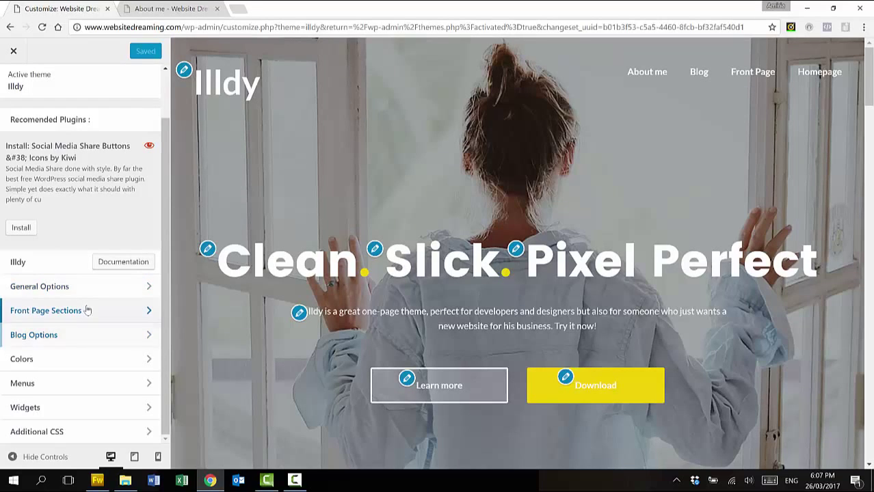
pyautogui.click(88, 310)
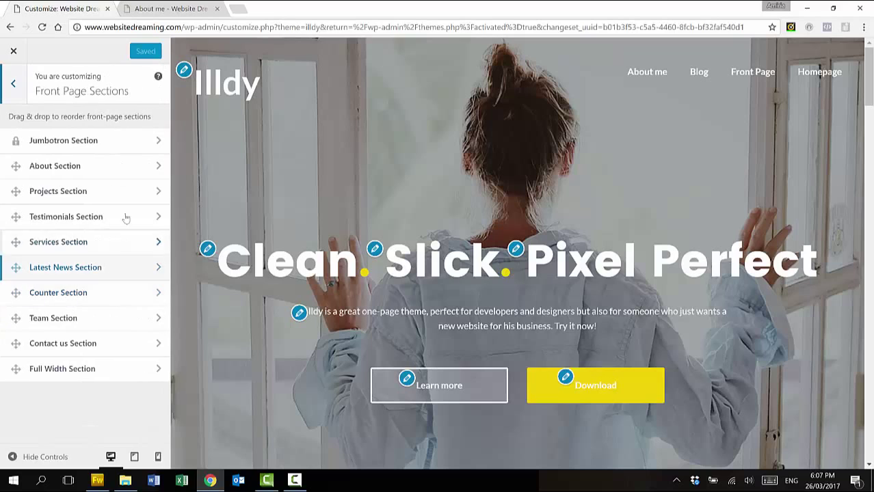
pyautogui.click(126, 140)
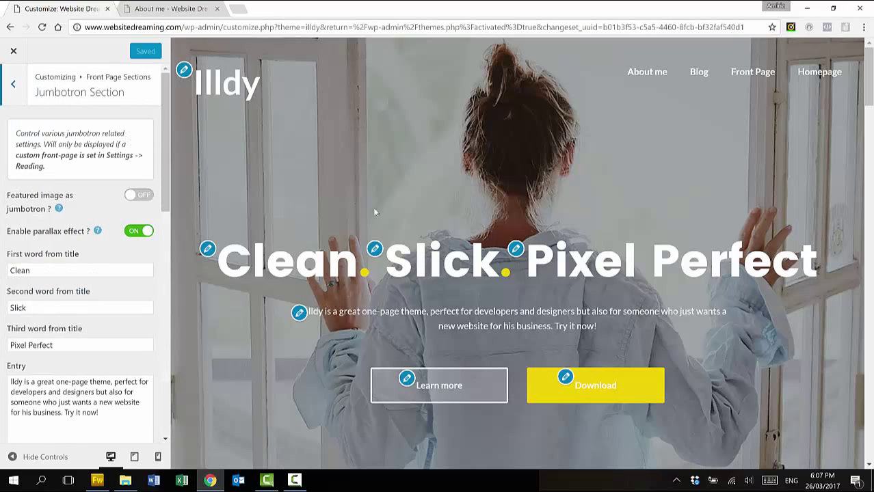
pyautogui.click(143, 195)
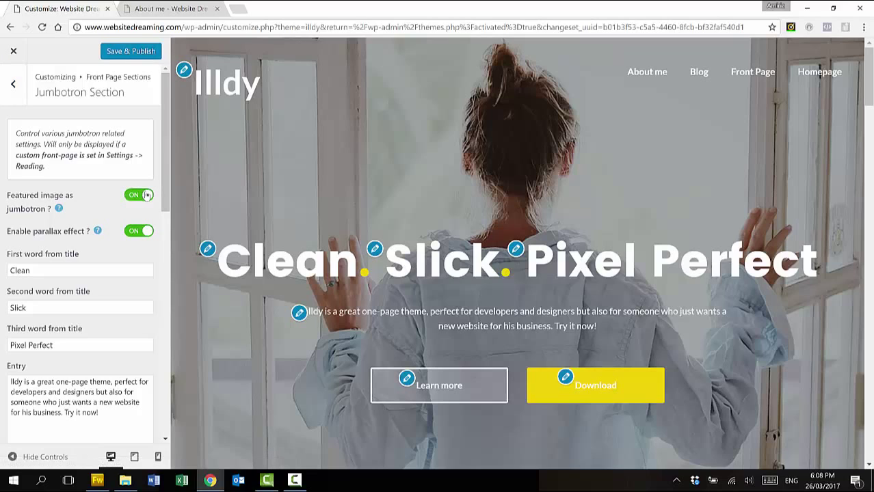
pyautogui.click(143, 60)
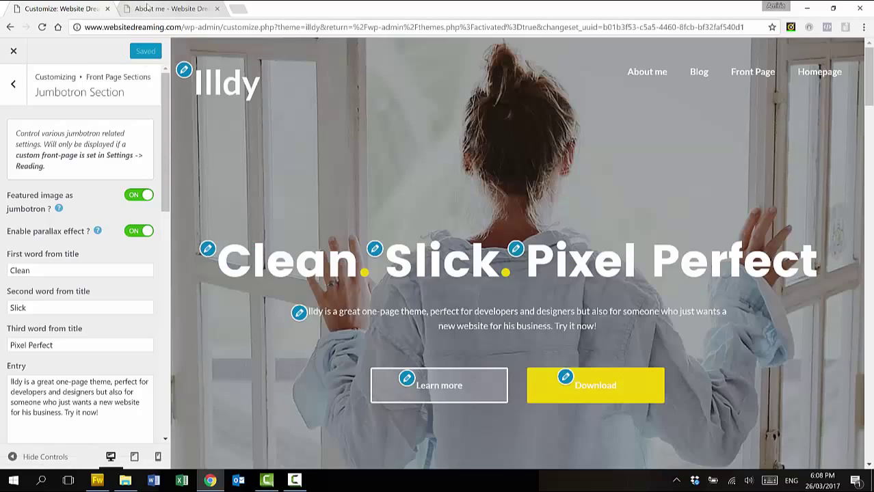
pyautogui.click(147, 7)
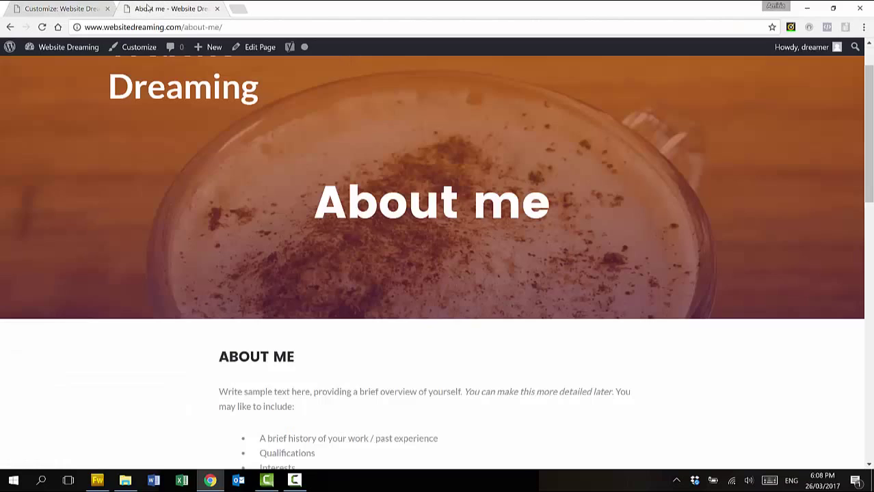
pyautogui.click(42, 28)
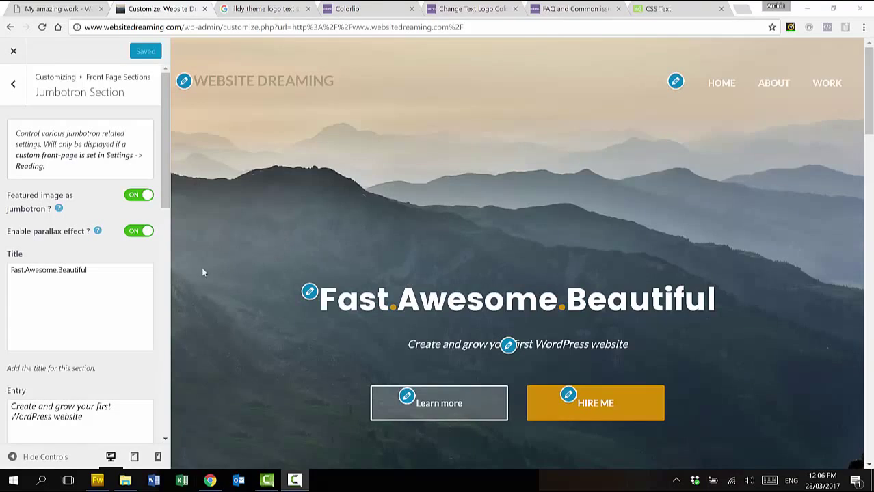
# Open the jumbotron title's source and select the first <span class="span-dot"> tag after 'Fast'
pyautogui.click(116, 301)
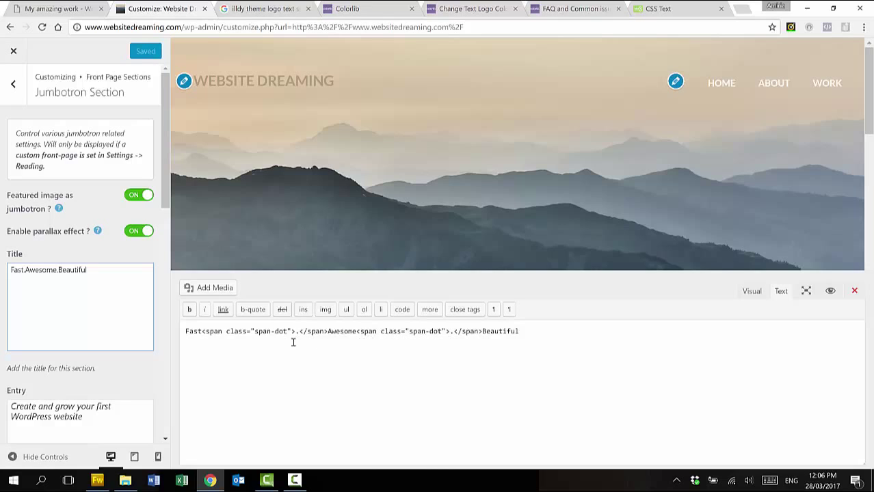
pyautogui.moveTo(204, 332); pyautogui.dragTo(294, 331)
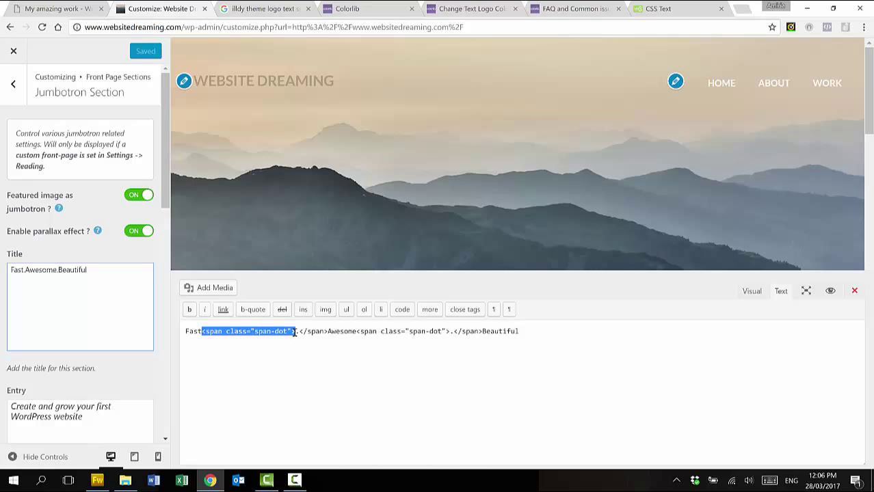
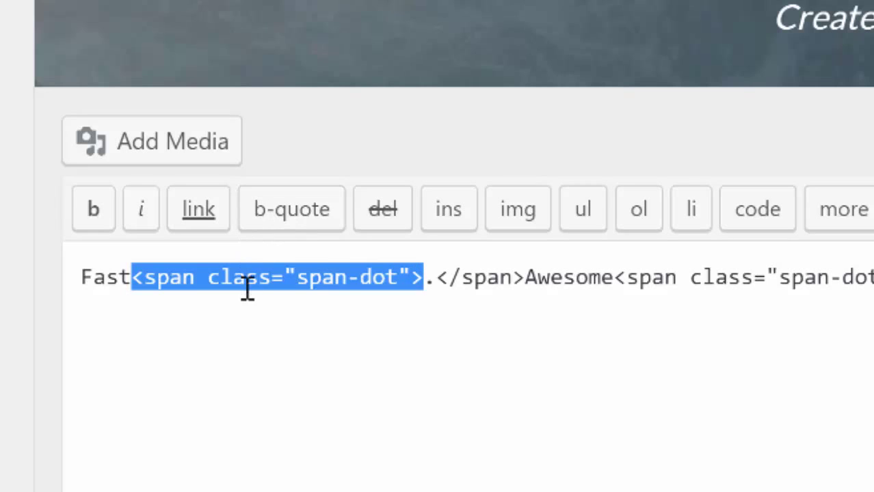
# Overwrite the word Fast at the start of the jumbotron title markup with 'FAST'
pyautogui.click(235, 269)
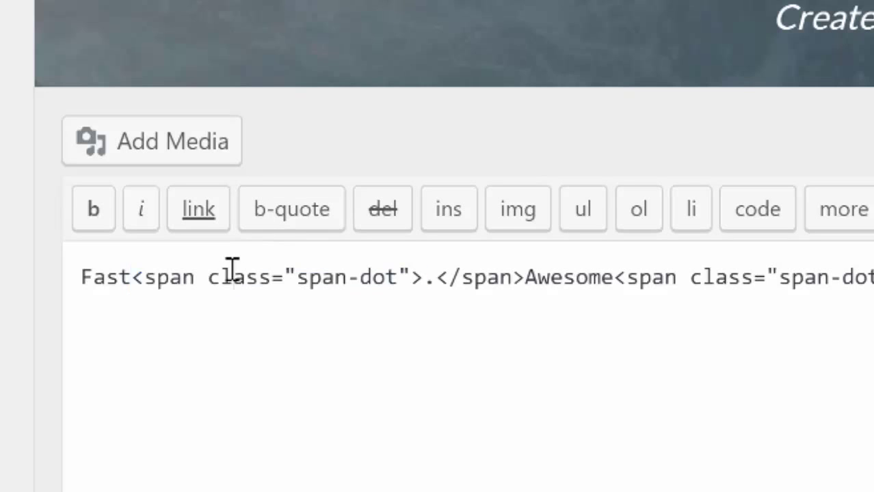
pyautogui.moveTo(133, 275); pyautogui.dragTo(76, 278)
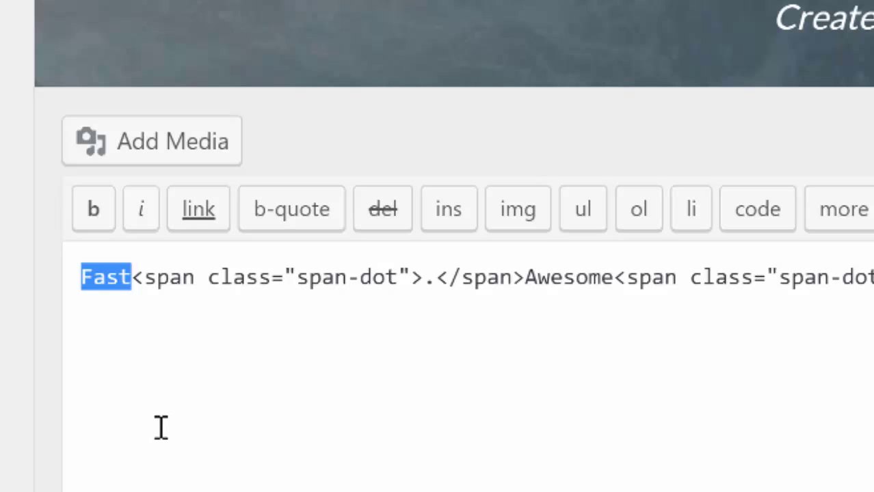
pyautogui.write('FAST')
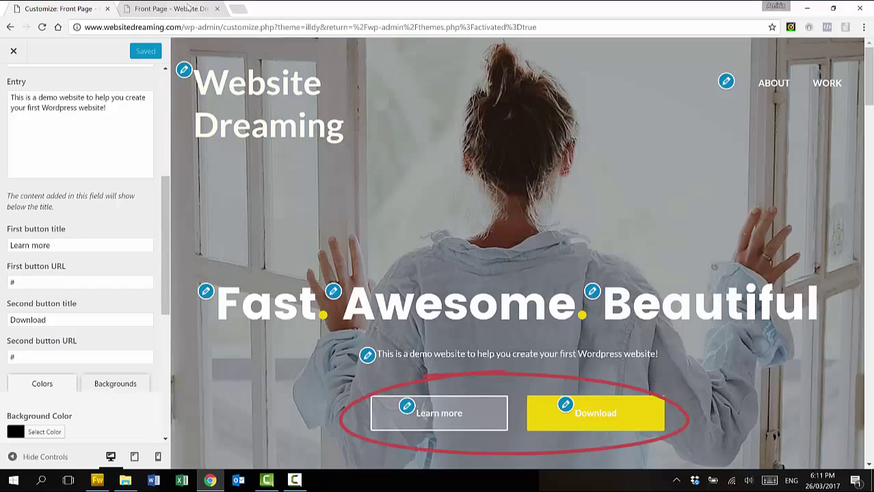
# Link the first button to about-me, retitle the second 'BUY ART' linked to amazing-work, and publish
pyautogui.moveTo(12, 282); pyautogui.dragTo(8, 282)
pyautogui.write('http://www.websitedreaming.com/about-me/')
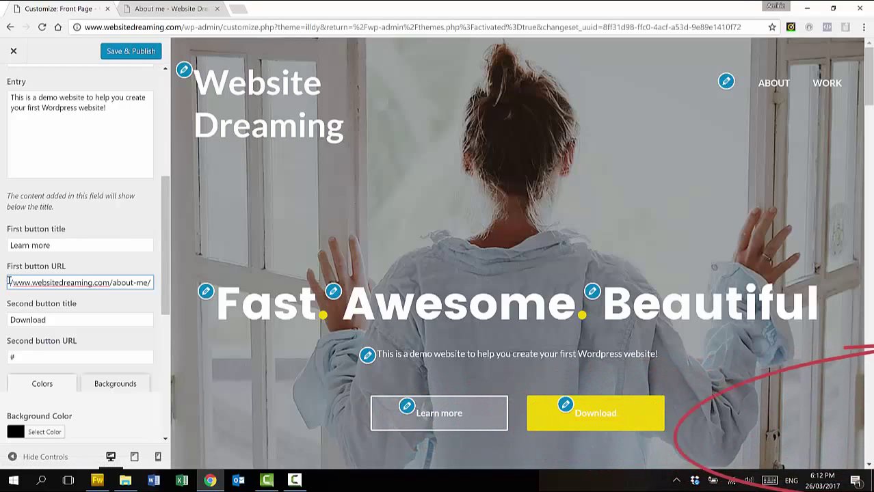
pyautogui.moveTo(53, 320); pyautogui.dragTo(4, 320)
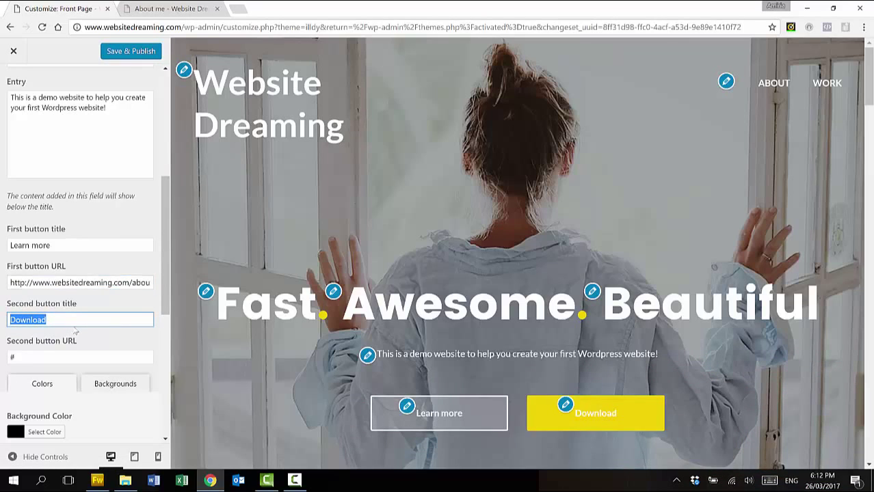
pyautogui.write('BUY ART')
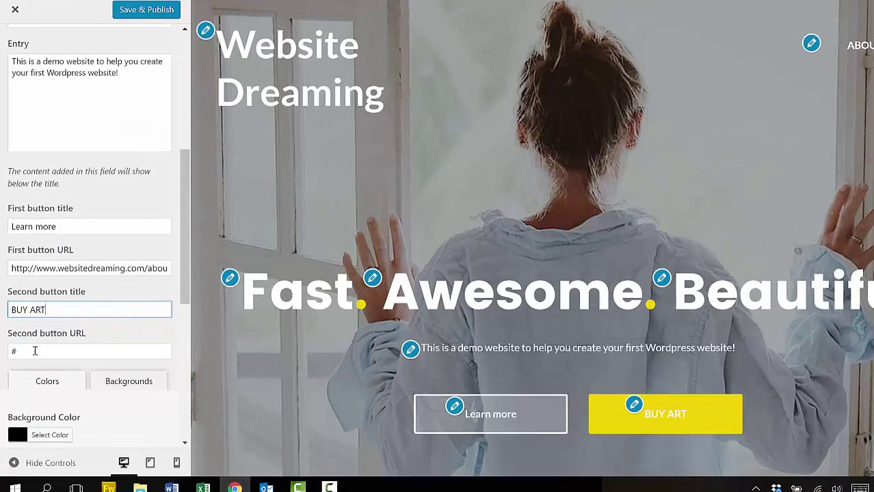
pyautogui.doubleClick(11, 356)
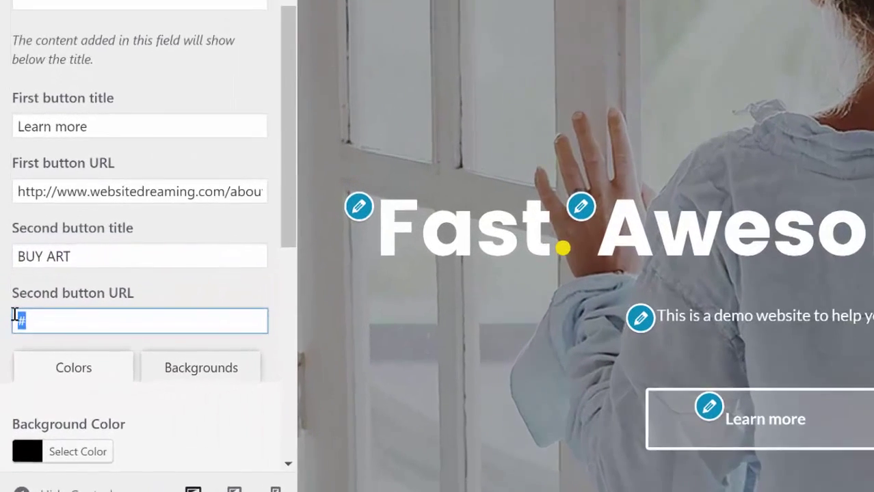
pyautogui.hotkey('ctrl', 'v')
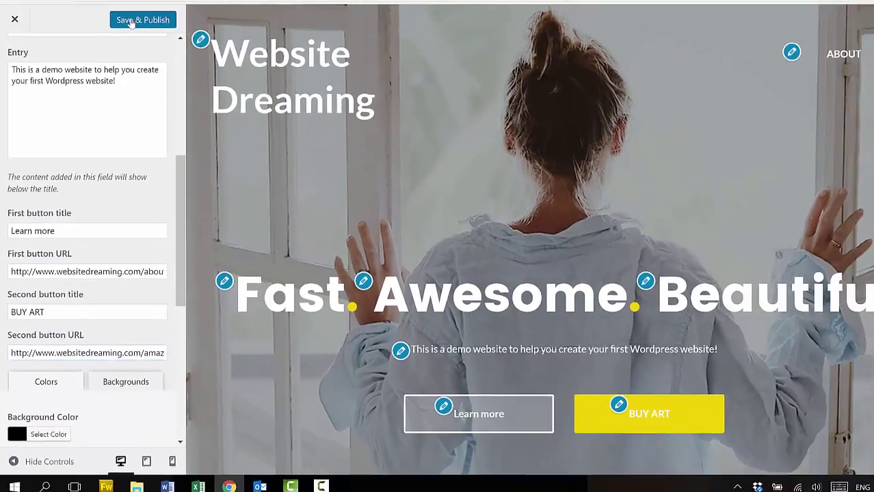
pyautogui.click(121, 54)
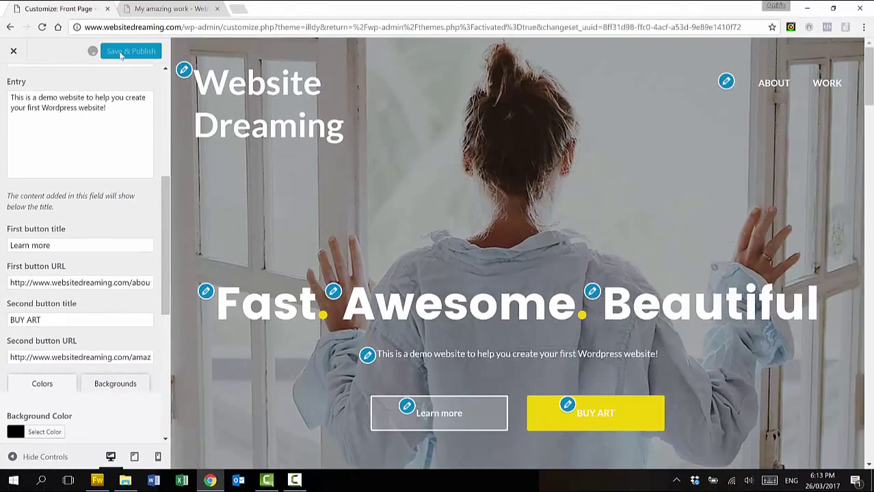
pyautogui.click(168, 9)
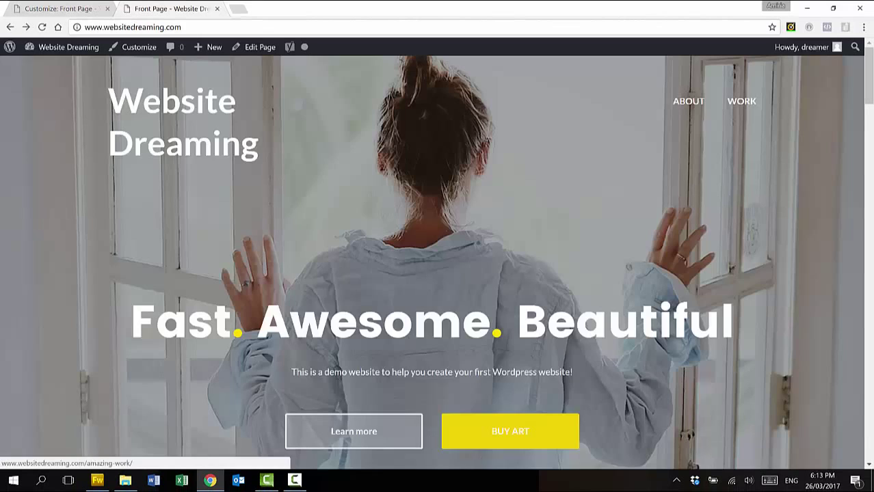
# Confirm BUY ART opens the My amazing work post, then return to the customizer's jumbotron settings
pyautogui.click(514, 434)
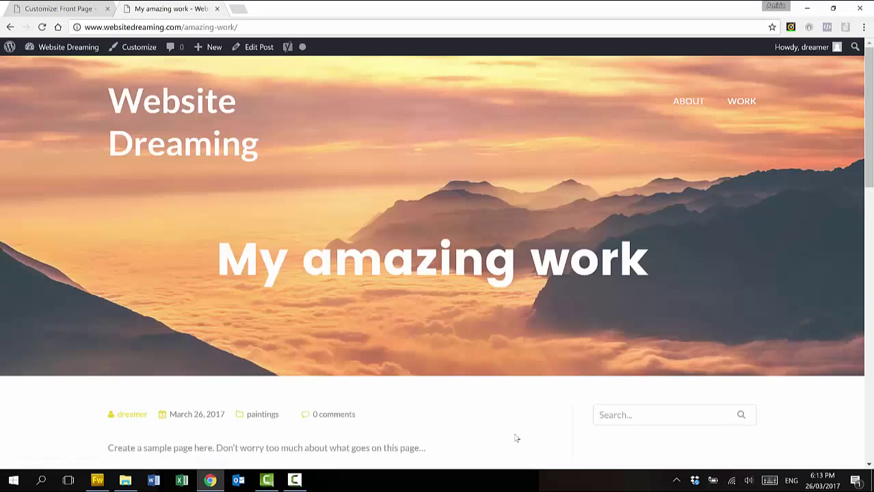
pyautogui.click(9, 27)
pyautogui.hotkey('ctrl', 'Tab')
pyautogui.moveTo(165, 273)
pyautogui.mouseDown()
pyautogui.moveTo(170, 395)
pyautogui.moveTo(169, 280)
pyautogui.mouseUp()
pyautogui.moveTo(125, 299); pyautogui.dragTo(123, 299)
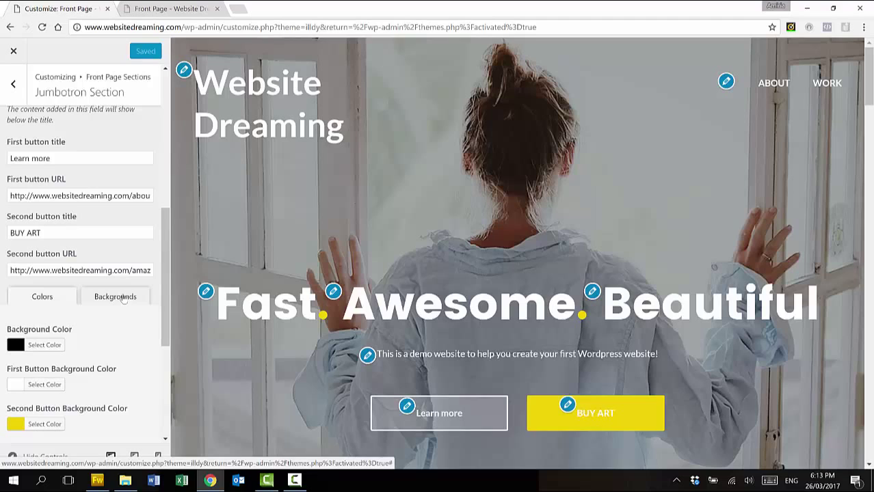
# Upload the bigger-7.jpg mountain photo as the new jumbotron background image
pyautogui.click(123, 299)
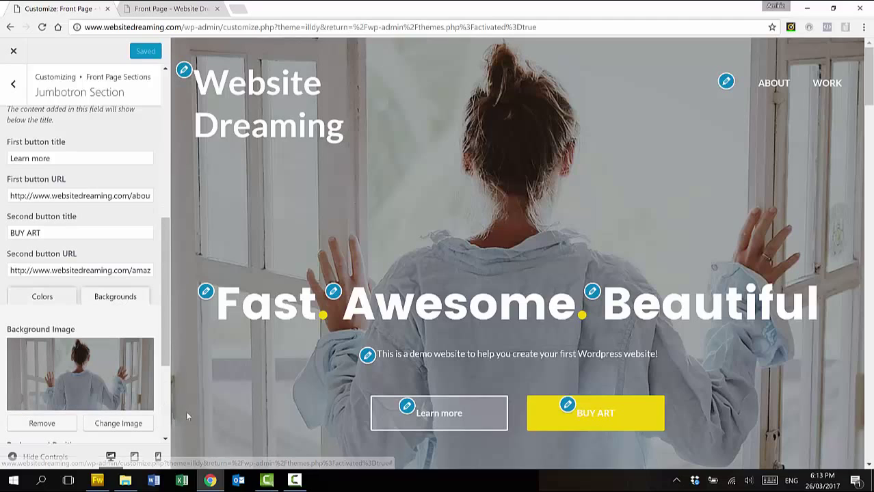
pyautogui.click(125, 429)
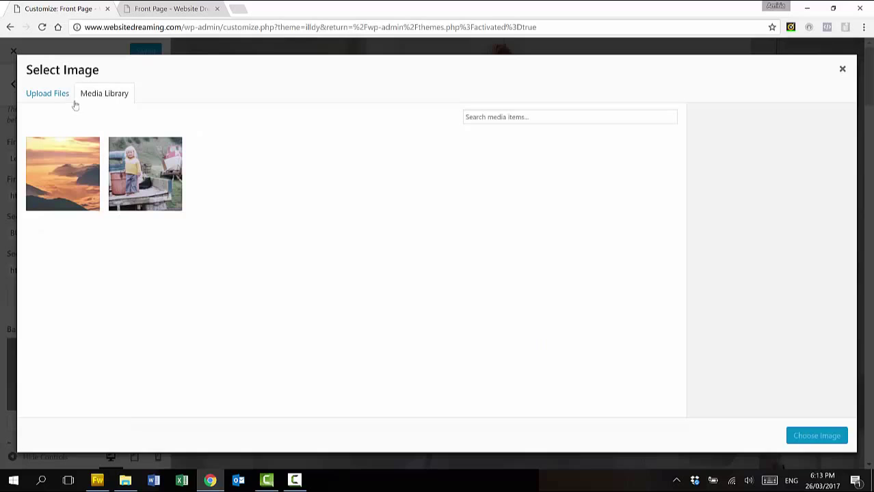
pyautogui.click(56, 95)
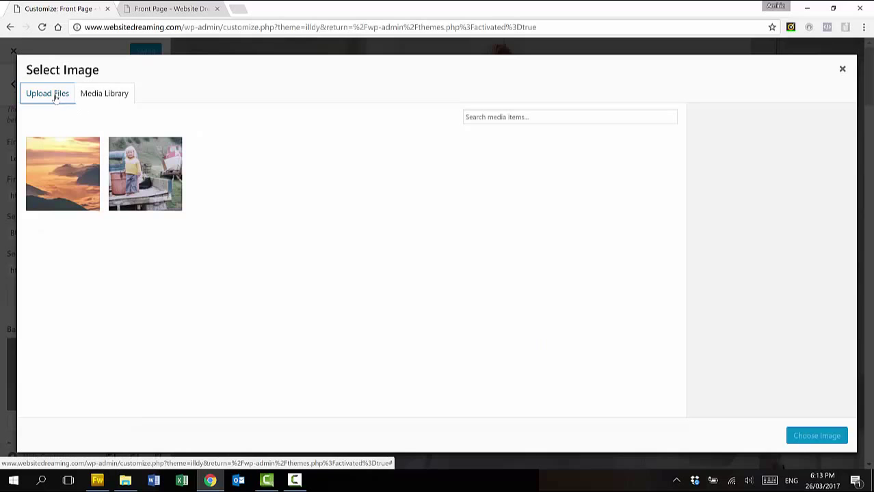
pyautogui.click(124, 482)
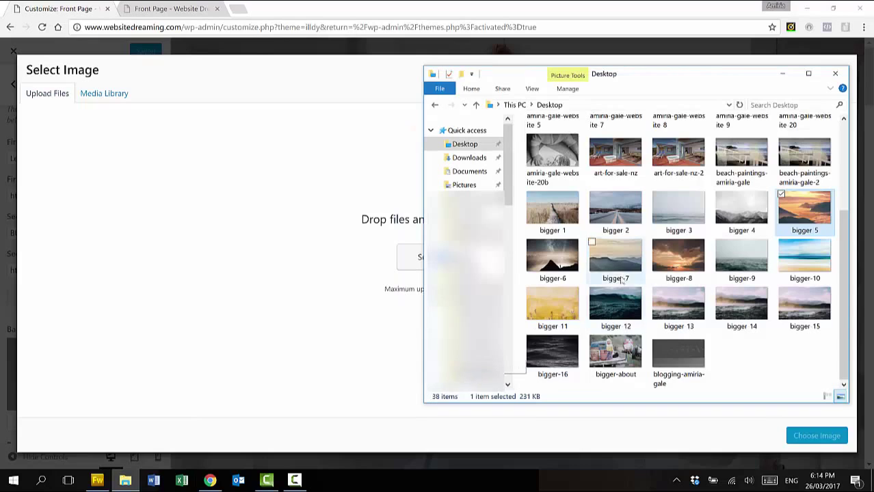
pyautogui.moveTo(624, 257); pyautogui.dragTo(343, 248)
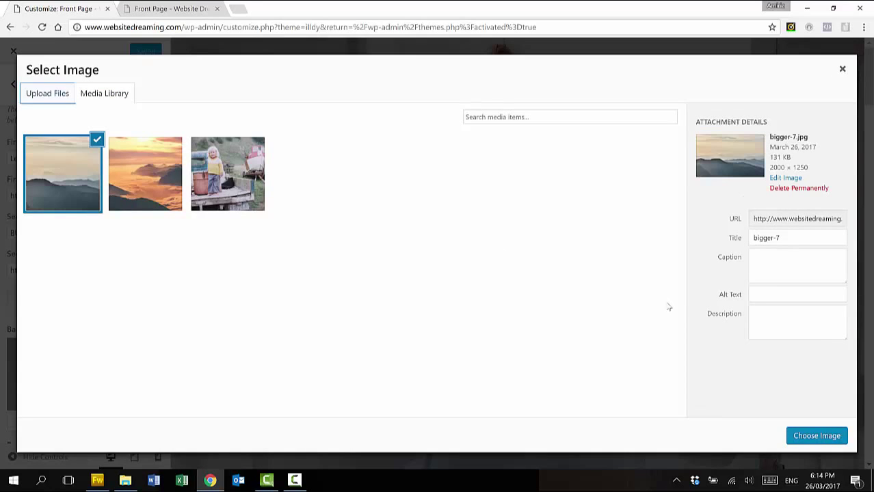
# Rename the uploaded image's title from bigger-7 to 'Website Dreaming' and move to its alt text
pyautogui.moveTo(800, 237); pyautogui.dragTo(738, 240)
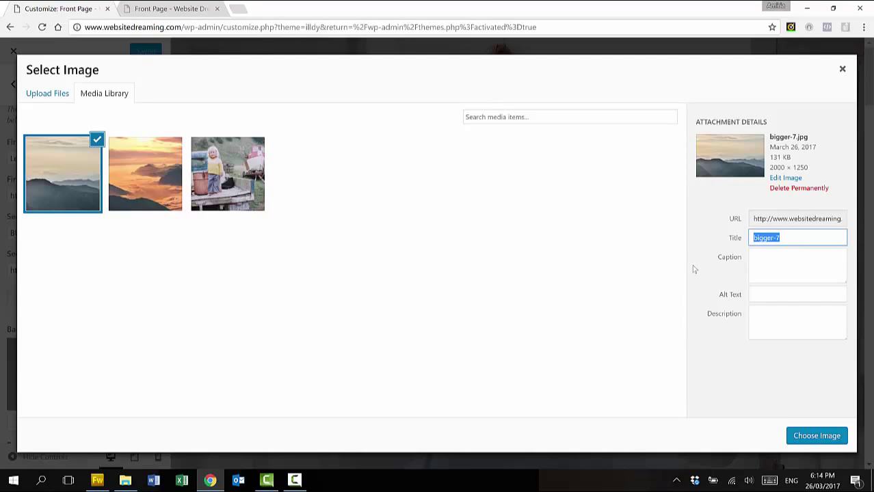
pyautogui.press('BackSpace')
pyautogui.write('Website Dreaming')
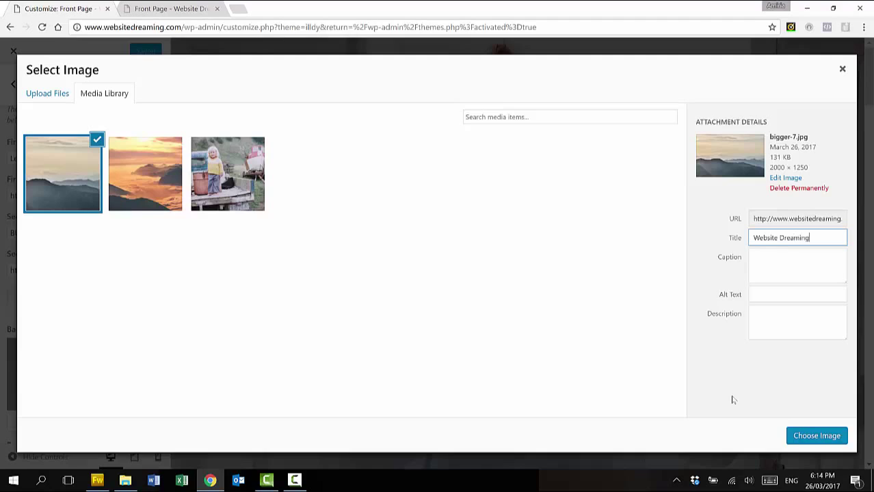
pyautogui.click(819, 292)
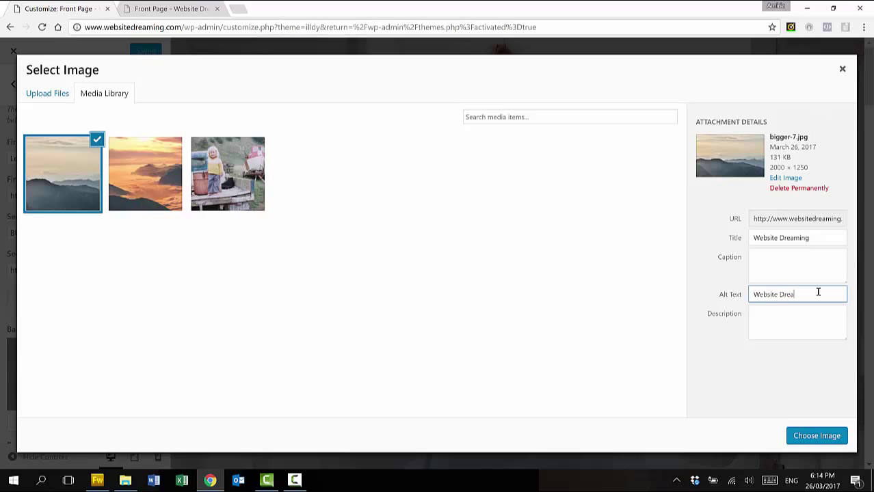
# Apply the mountain photo with a centred background position, publish, and reload the live front page
pyautogui.click(816, 436)
pyautogui.scroll(-3, 139, 383)
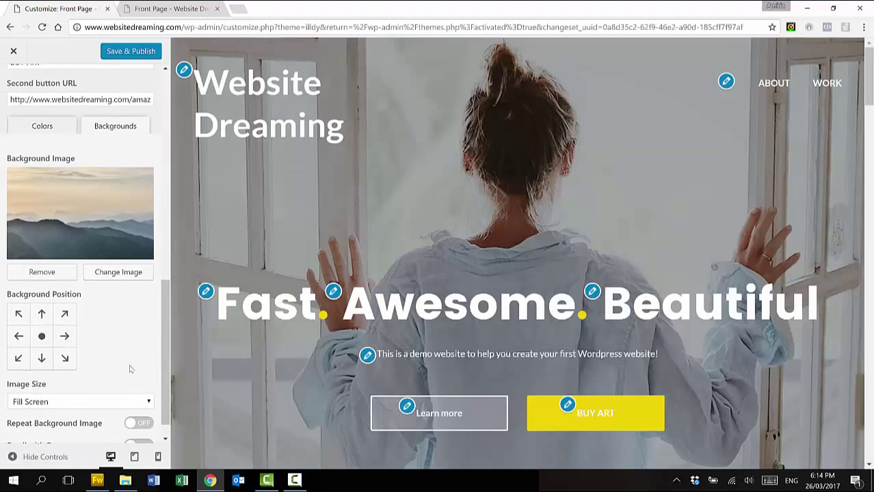
pyautogui.click(47, 336)
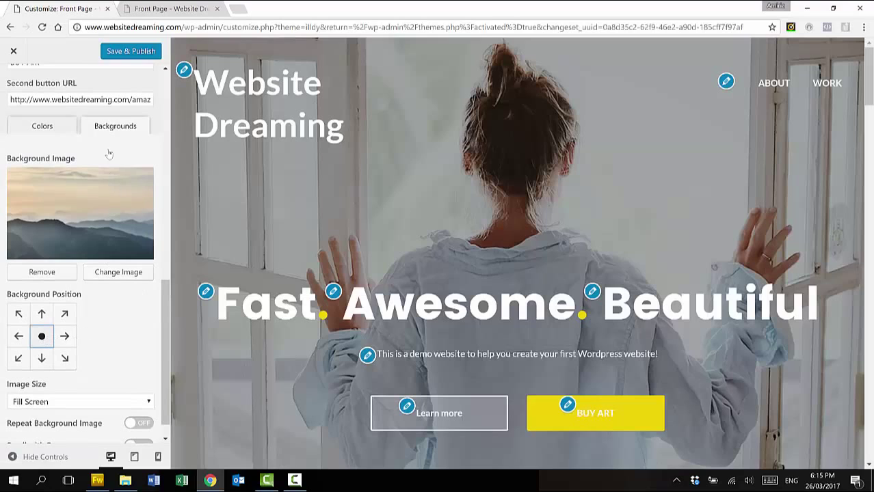
pyautogui.click(136, 51)
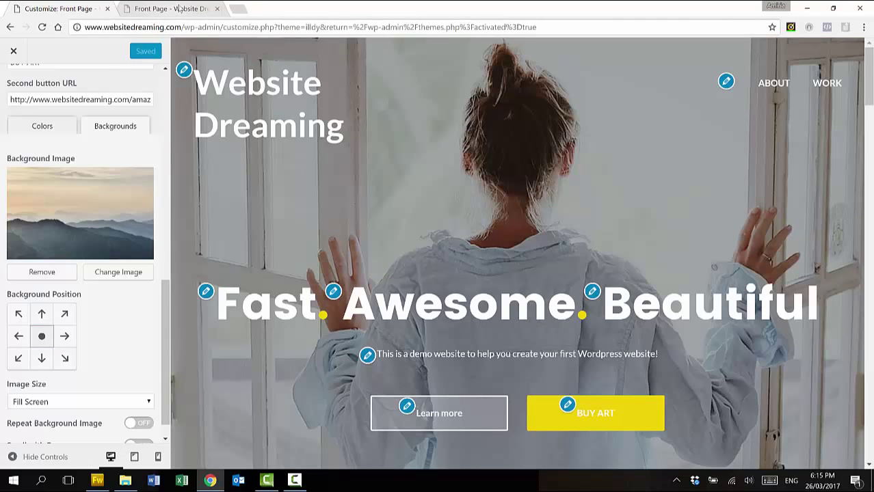
pyautogui.click(179, 8)
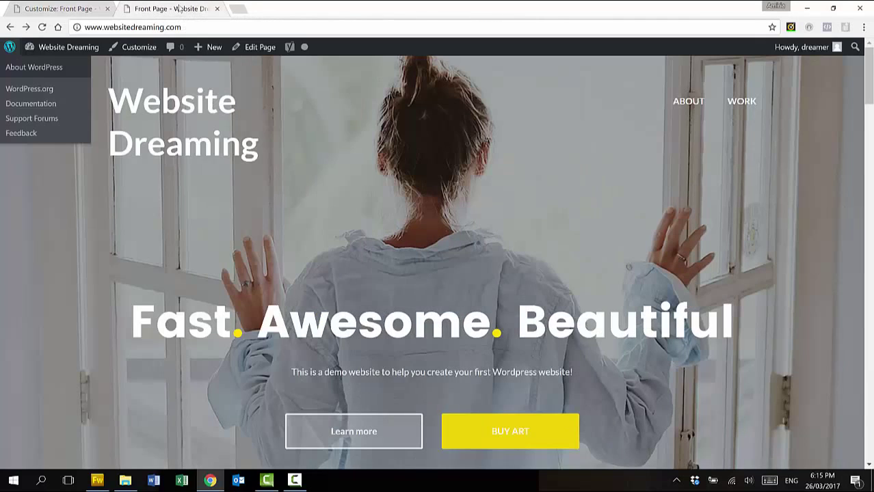
pyautogui.click(43, 27)
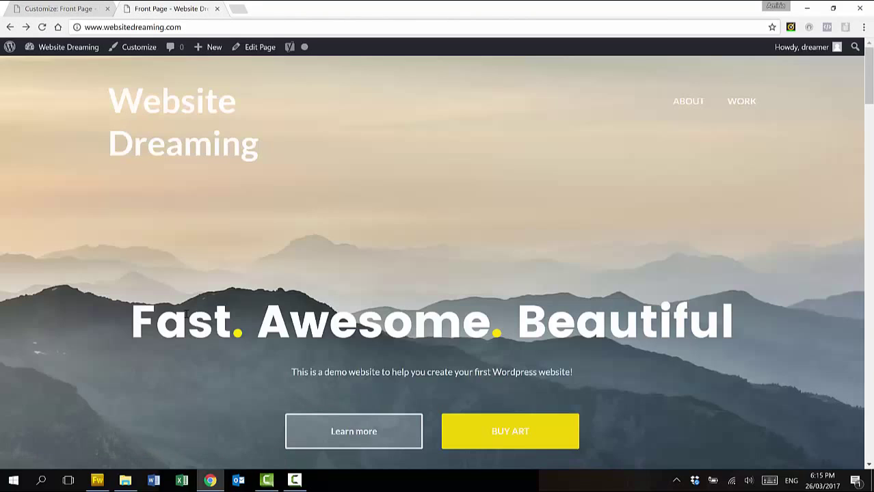
pyautogui.scroll(-4, 391, 213)
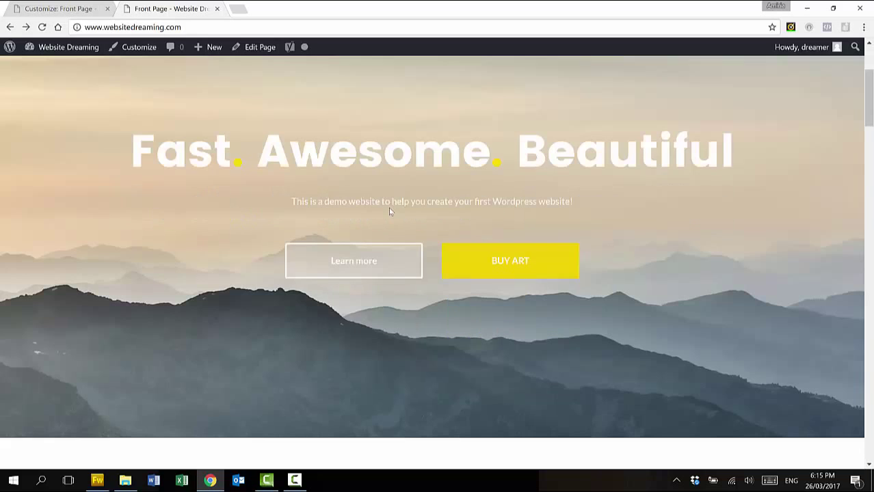
# Set the second button's background colour to orange #d38e04 and copy its hex code
pyautogui.scroll(4, 389, 208)
pyautogui.hotkey('ctrl', 'shift', 'Tab')
pyautogui.scroll(-5, 90, 312)
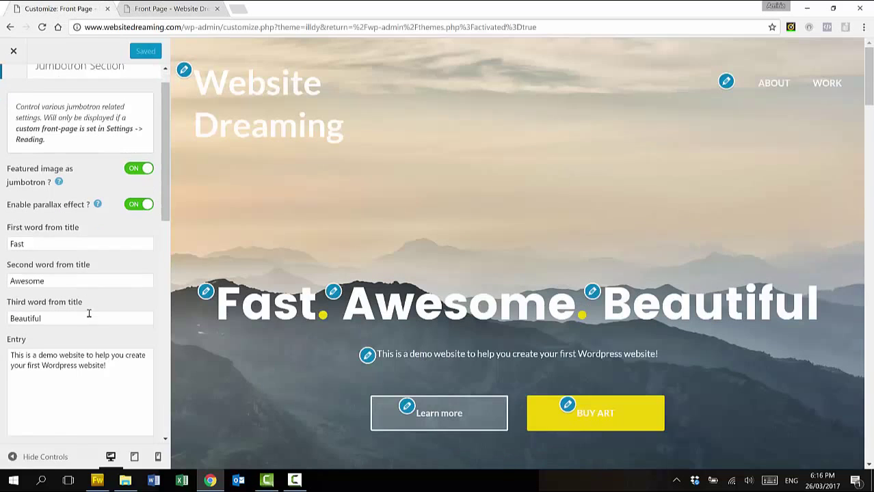
pyautogui.scroll(-1, 90, 317)
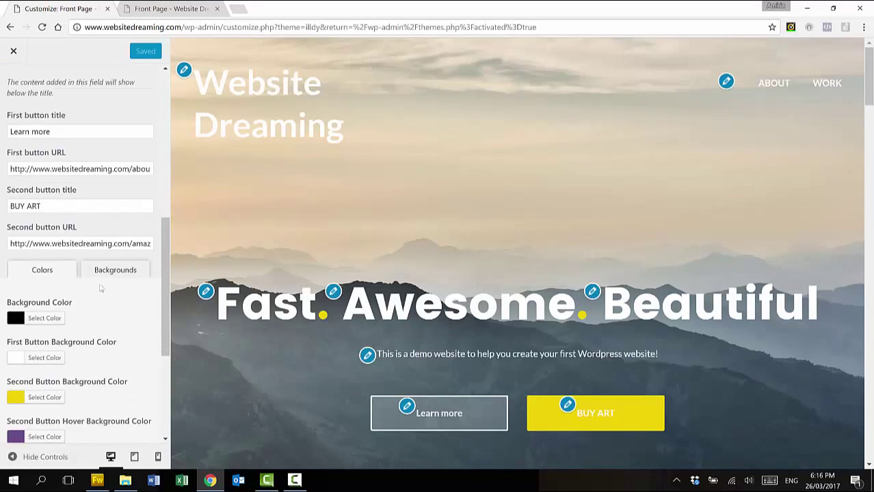
pyautogui.scroll(1, 79, 272)
pyautogui.scroll(-2, 89, 301)
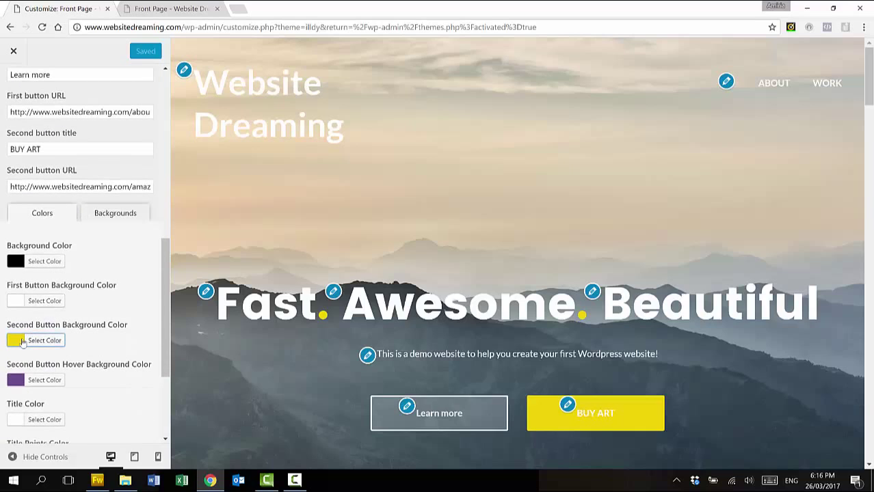
pyautogui.click(23, 343)
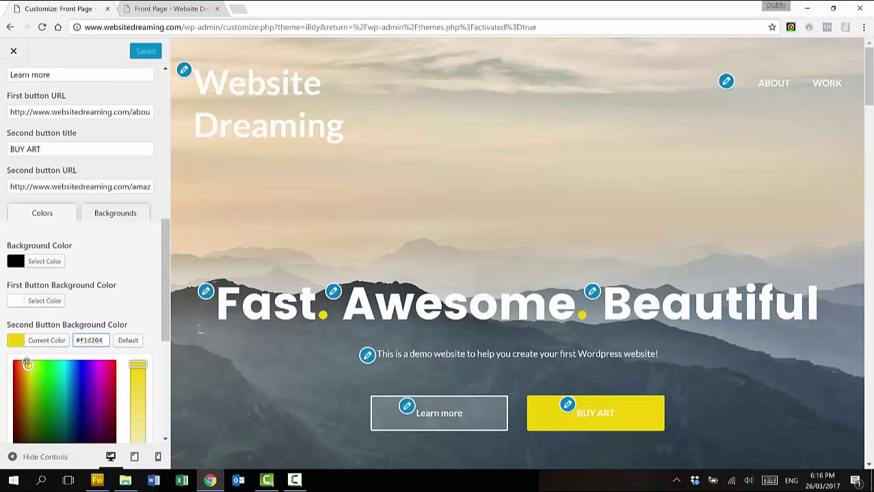
pyautogui.moveTo(26, 366); pyautogui.dragTo(24, 377)
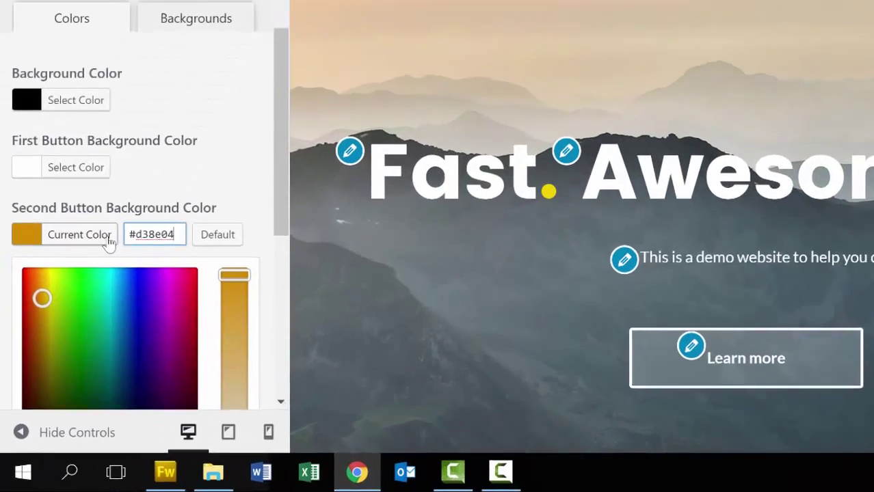
pyautogui.click(101, 340)
pyautogui.moveTo(282, 75); pyautogui.dragTo(205, 78)
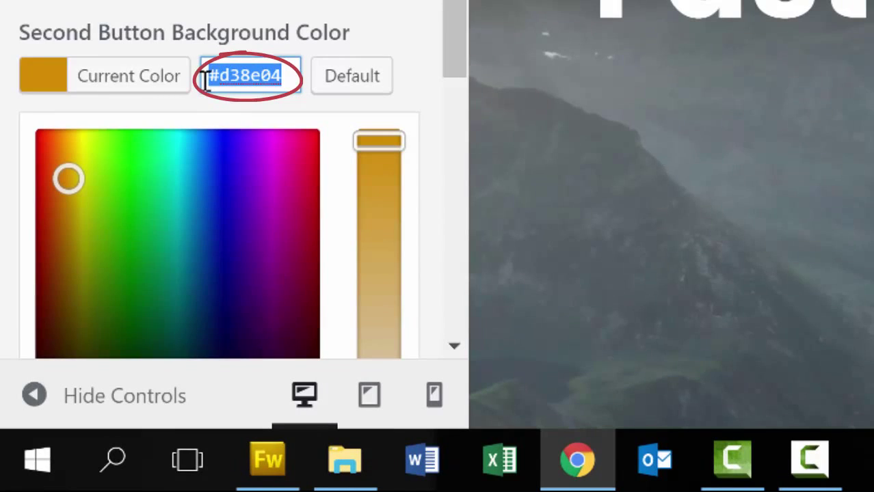
pyautogui.click(328, 2)
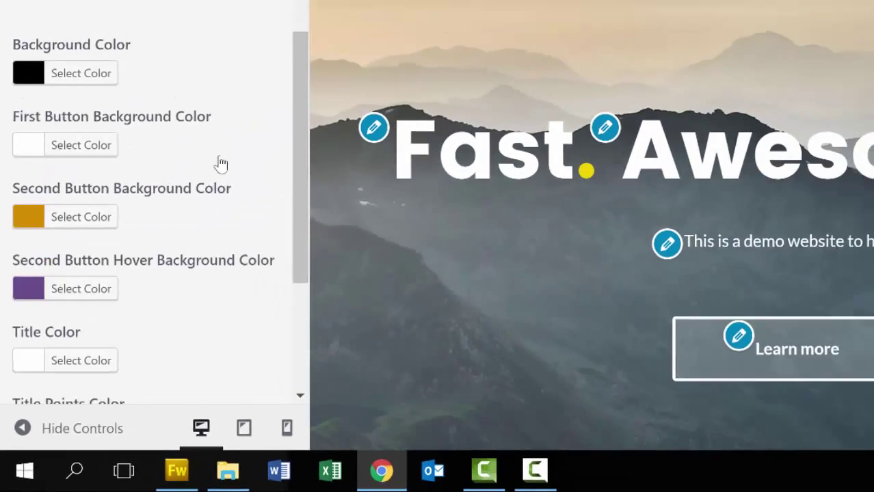
# Paste #d38e04 into the Title Points Color
pyautogui.scroll(-3, 272, 270)
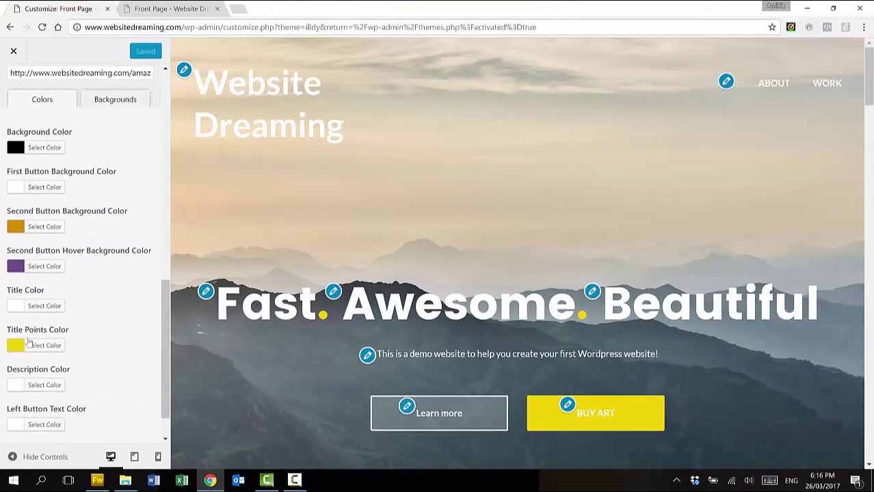
pyautogui.click(37, 346)
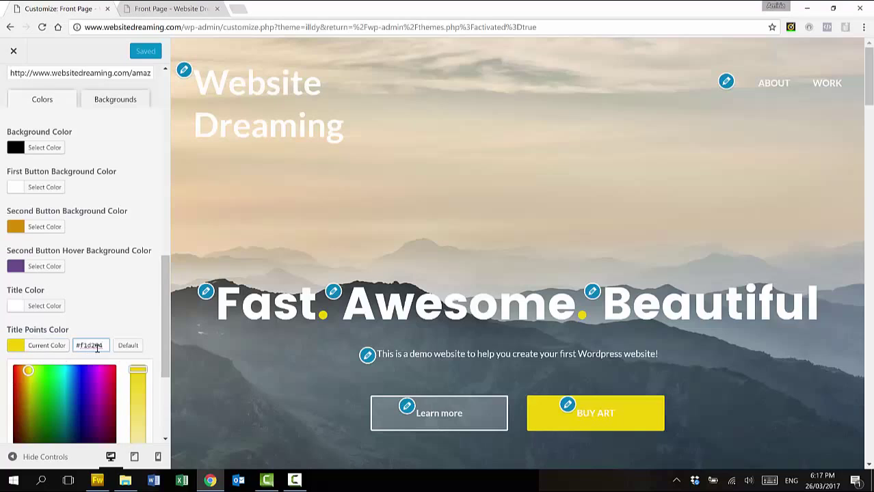
pyautogui.moveTo(101, 346); pyautogui.dragTo(80, 345)
pyautogui.write('#cb8b0b')
pyautogui.click(119, 336)
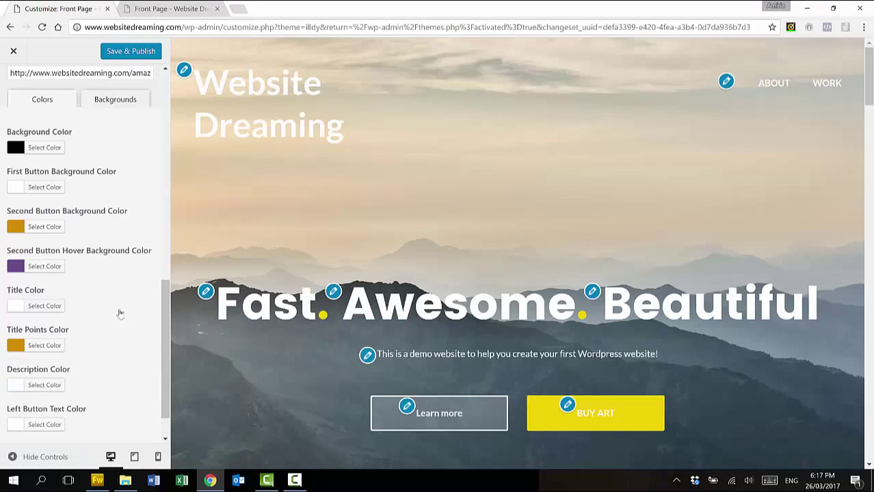
# Make the second button's hover colour black (#000000) and publish the colour changes
pyautogui.click(41, 266)
pyautogui.click(17, 396)
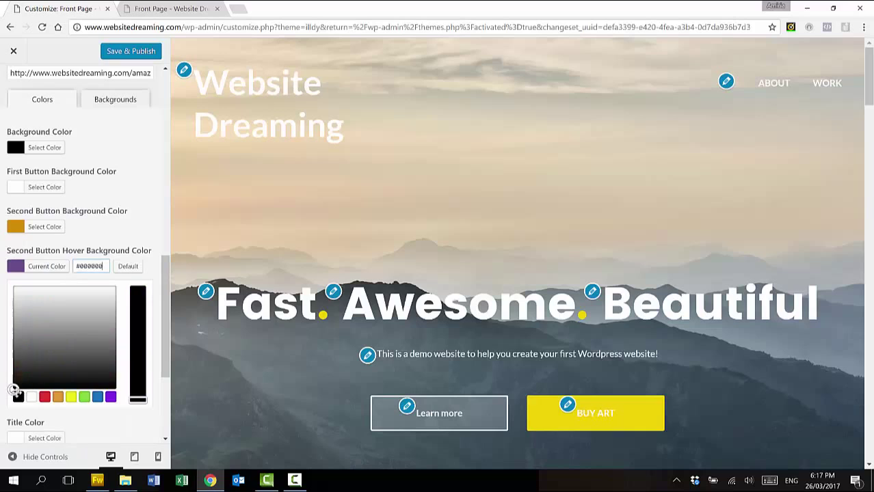
pyautogui.click(123, 51)
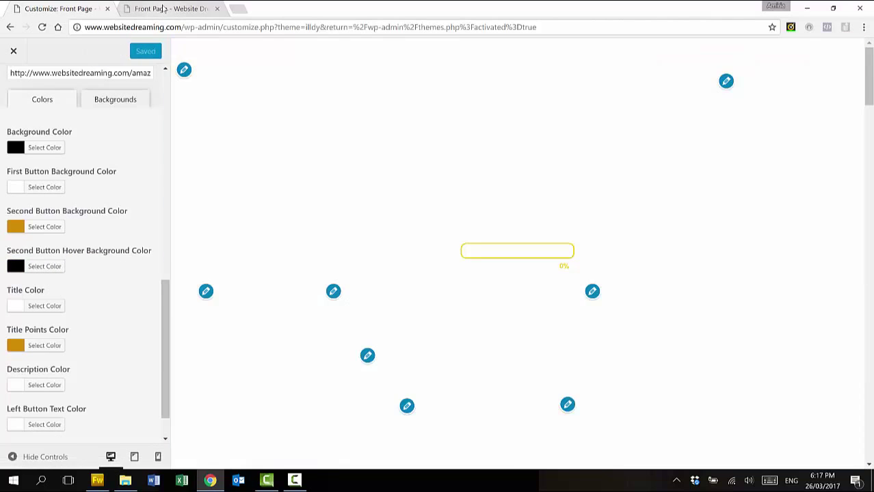
pyautogui.click(162, 9)
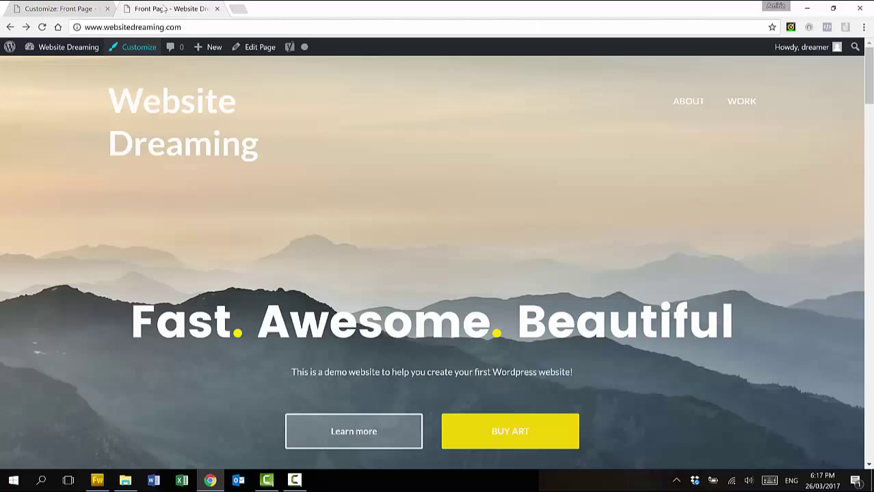
# Reload the live front page to check the orange BUY ART button and title points
pyautogui.click(42, 28)
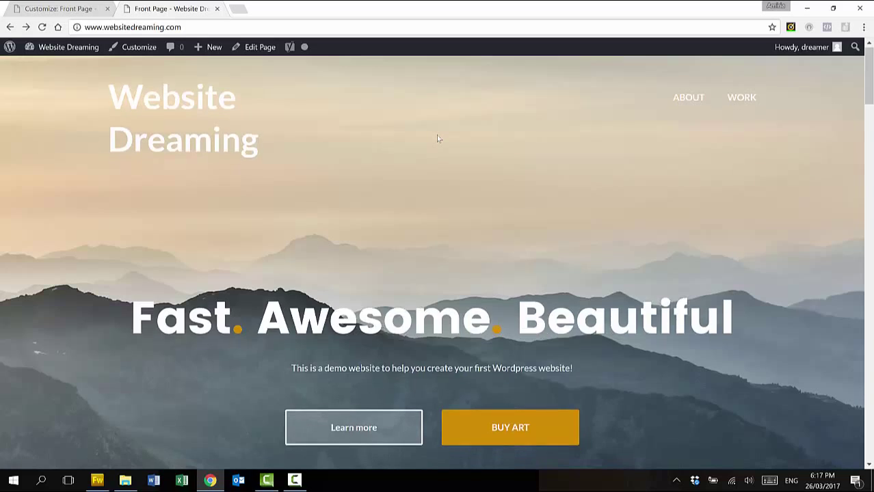
pyautogui.scroll(-1, 438, 139)
pyautogui.scroll(1, 439, 139)
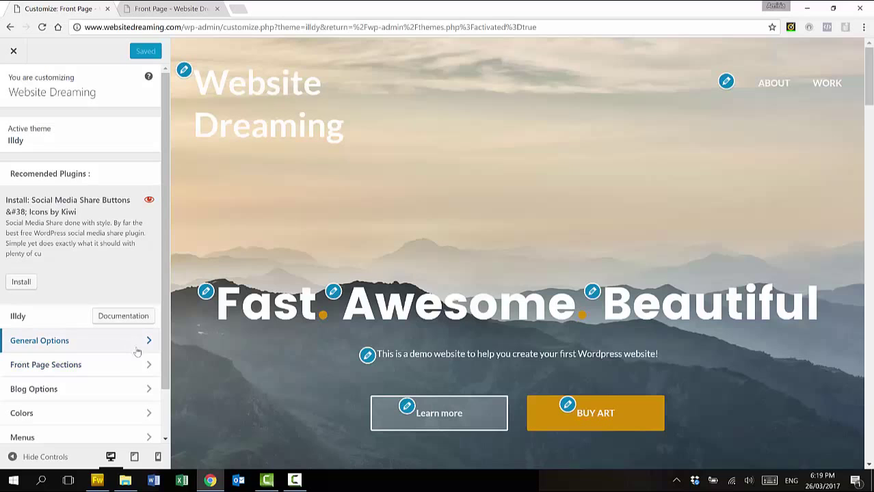
# Retitle the About section 'Introducing this website'
pyautogui.click(141, 364)
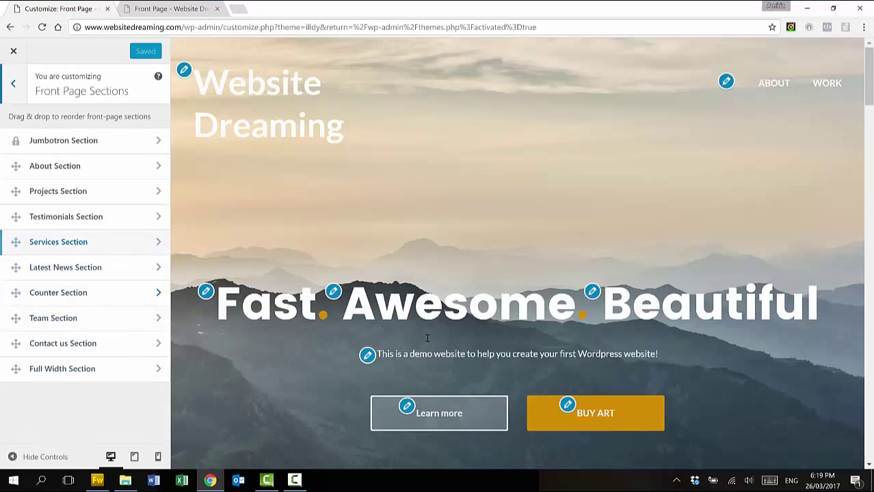
pyautogui.scroll(-1, 429, 342)
pyautogui.scroll(-5, 429, 348)
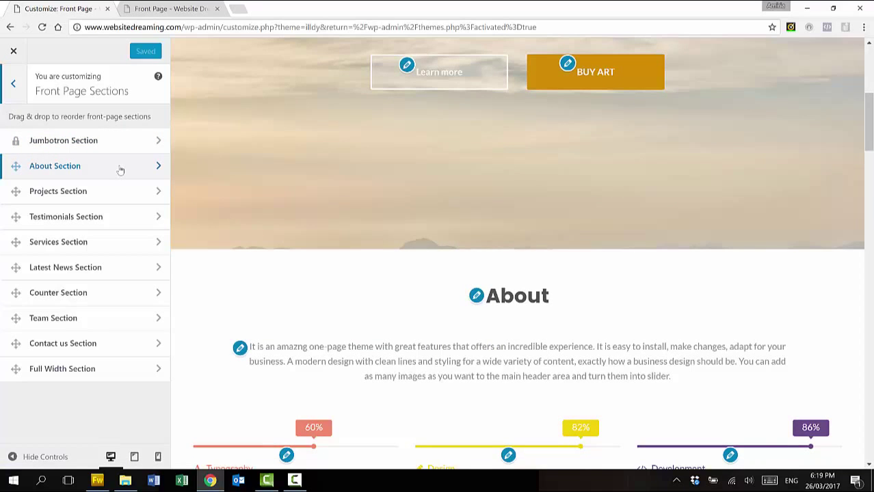
pyautogui.click(120, 170)
pyautogui.moveTo(60, 222); pyautogui.dragTo(1, 234)
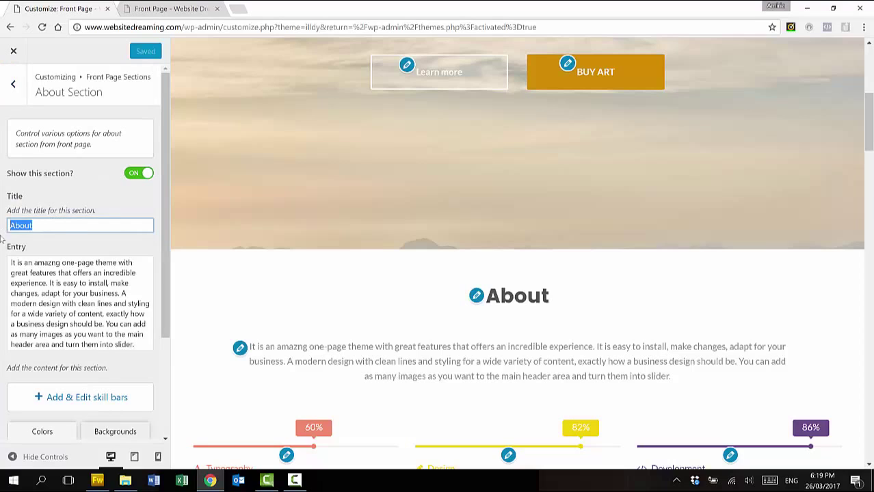
pyautogui.write('Intrid')
pyautogui.press('BackSpace')
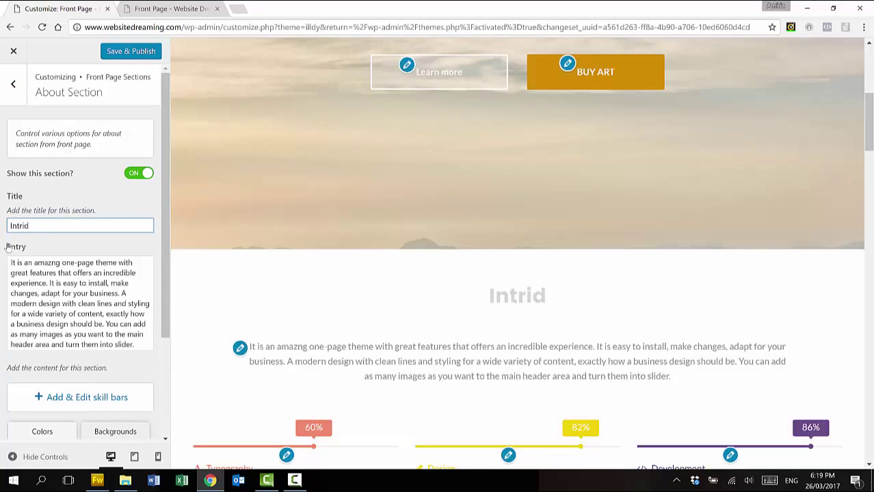
pyautogui.press('BackSpace')
pyautogui.write('oducing')
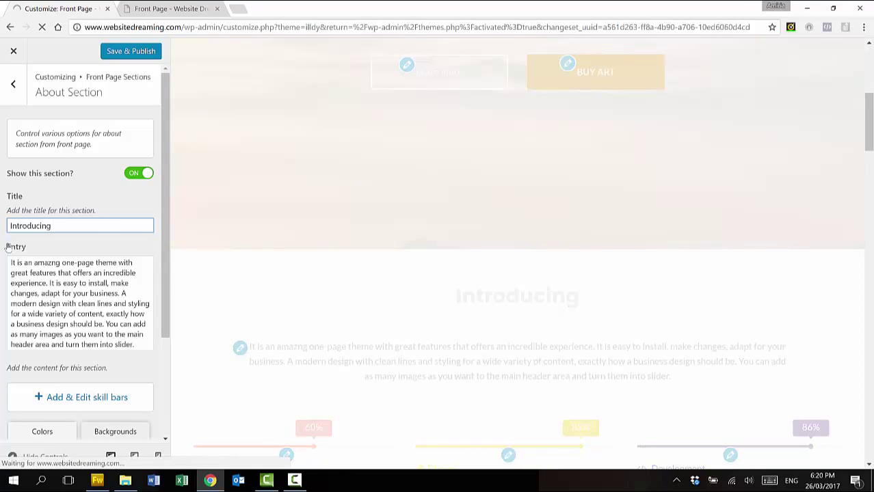
pyautogui.write(' this website')
# Select the About section's entry text and switch 'Show this section?' off
pyautogui.click(63, 299)
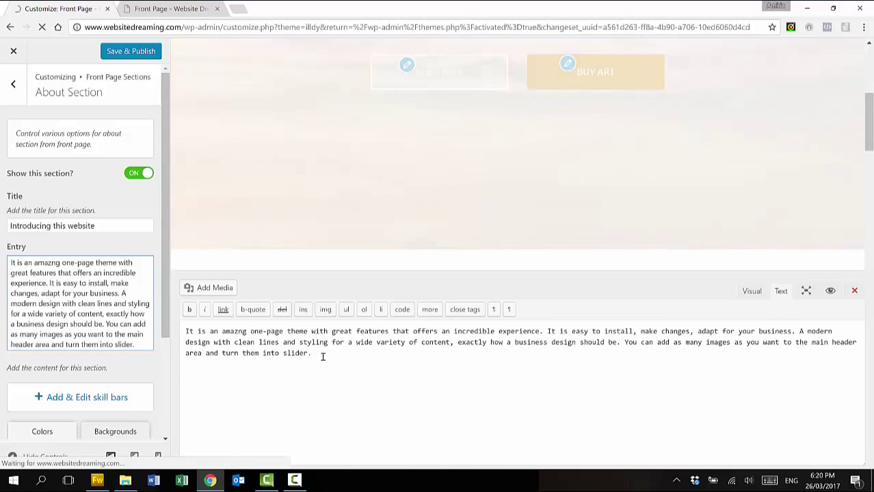
pyautogui.moveTo(320, 356); pyautogui.dragTo(267, 342)
pyautogui.moveTo(164, 328); pyautogui.dragTo(165, 326)
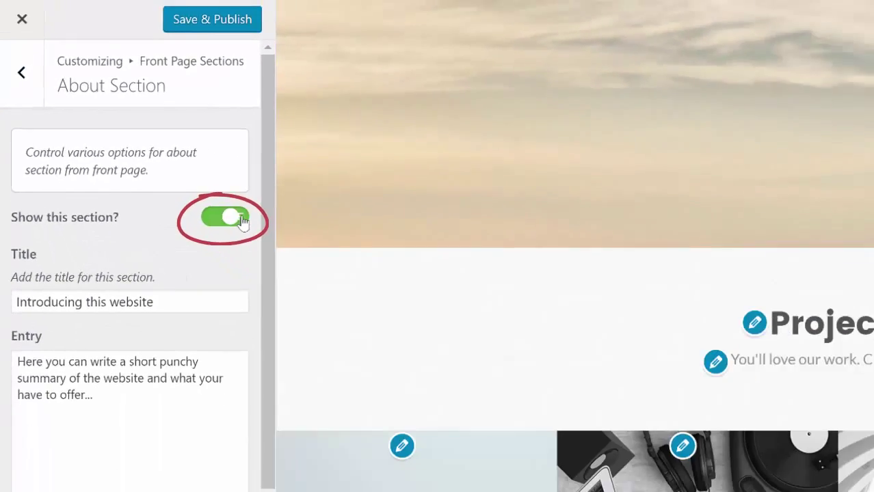
pyautogui.click(427, 312)
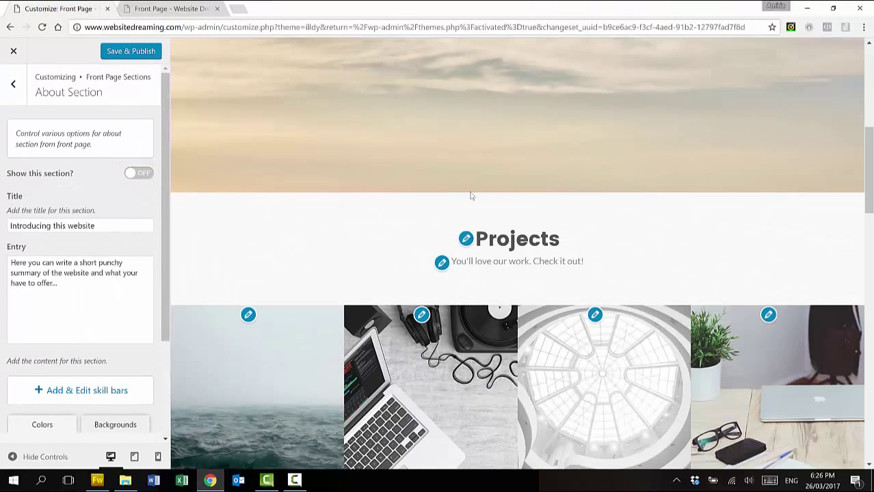
# Upload the bigger-9 image as the new Project 1 picture
pyautogui.scroll(3, 470, 198)
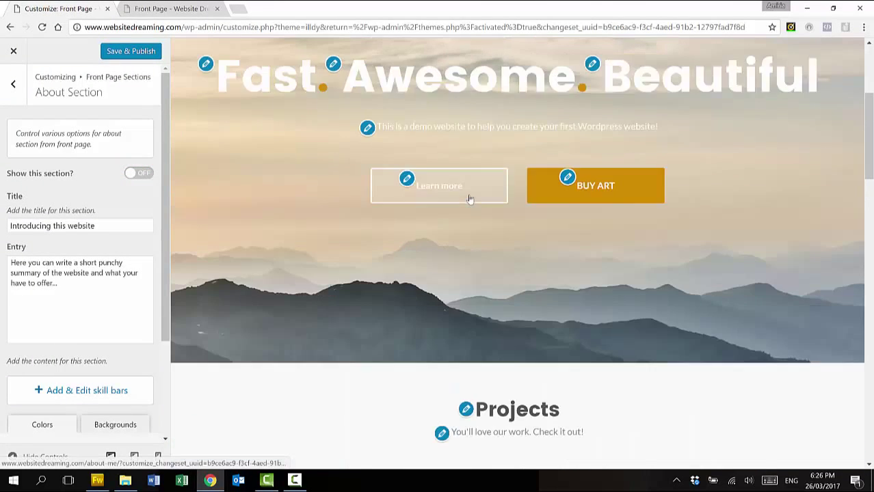
pyautogui.scroll(2, 470, 198)
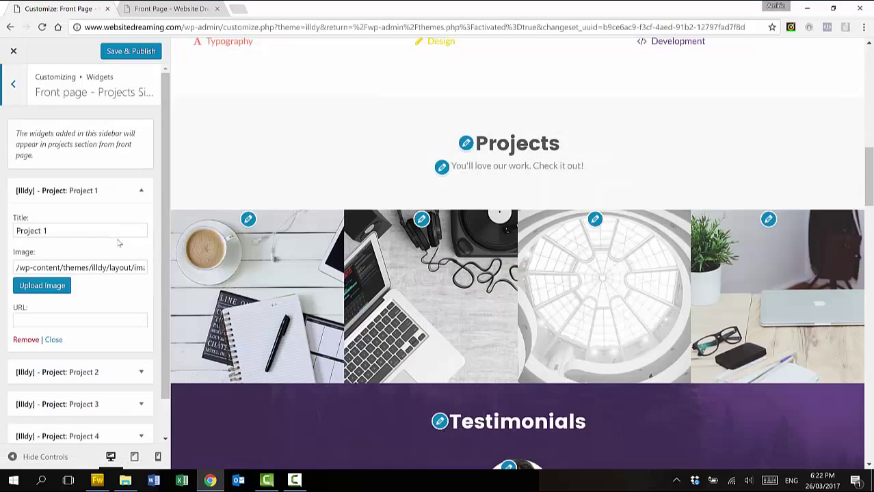
pyautogui.scroll(-1, 118, 243)
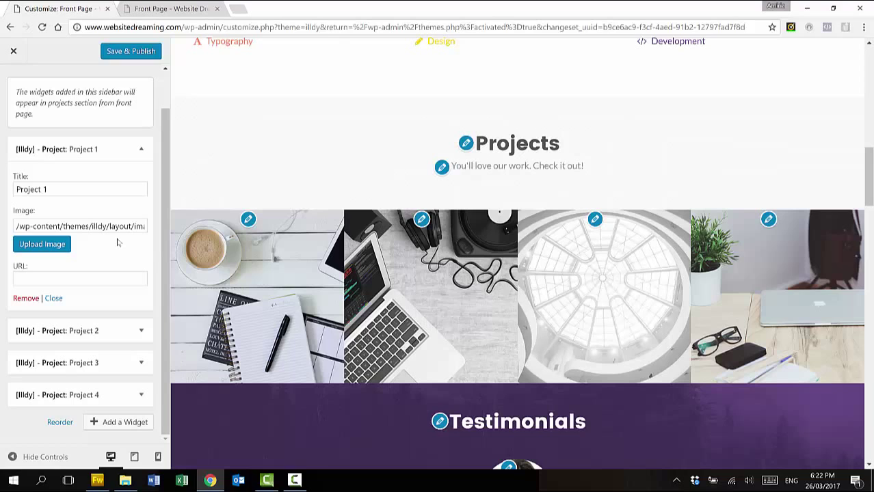
pyautogui.click(60, 244)
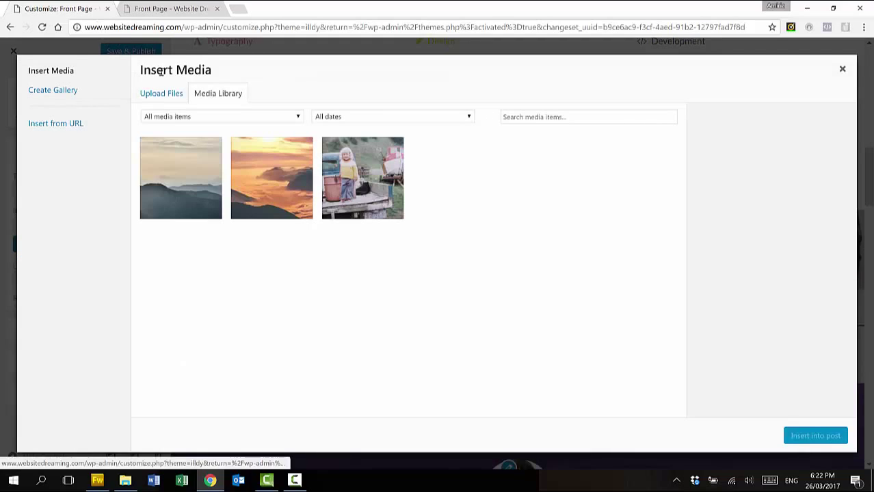
pyautogui.click(162, 94)
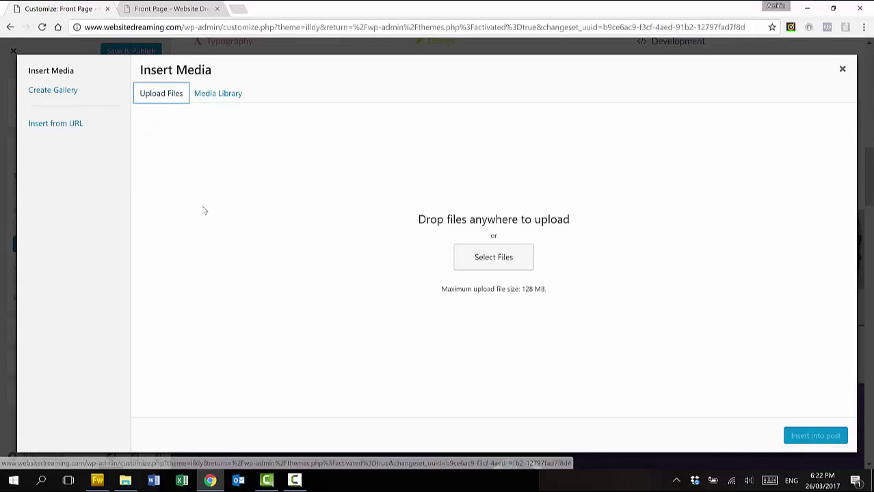
pyautogui.click(132, 483)
pyautogui.moveTo(741, 260); pyautogui.dragTo(332, 238)
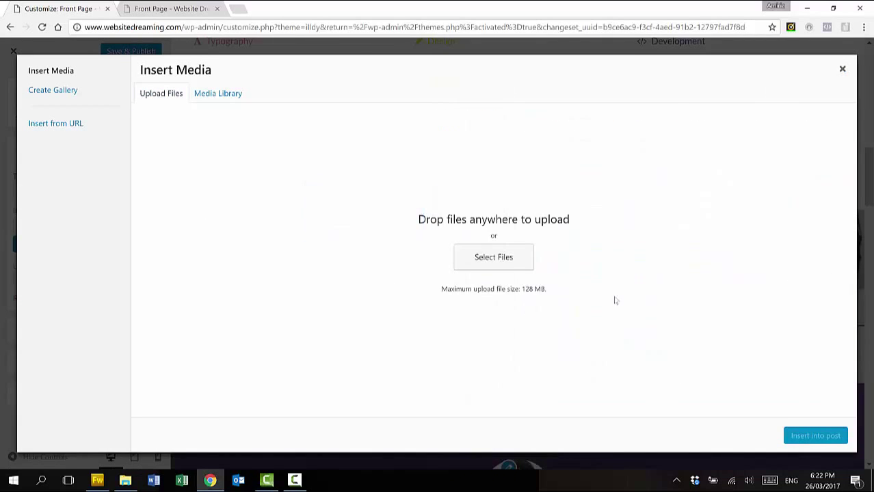
pyautogui.moveTo(610, 299); pyautogui.dragTo(613, 302)
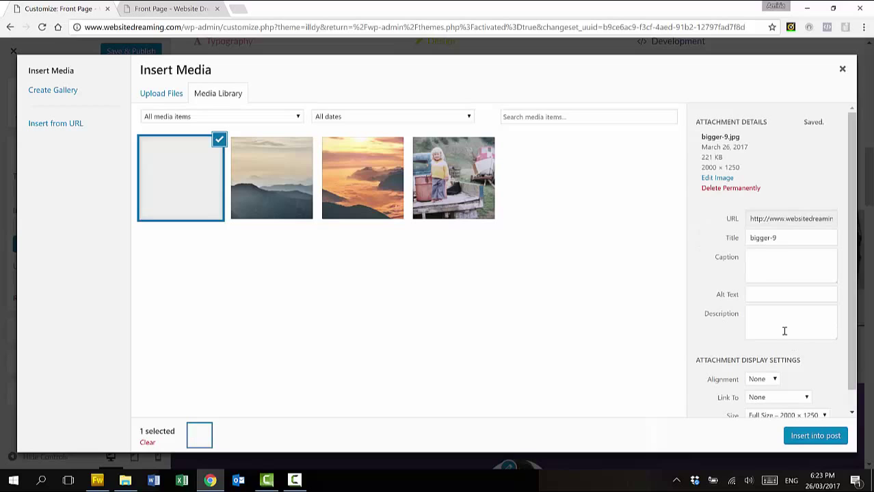
# Give the image alt text 'Waves', clear its title, apply it to Project 1, and edit its URL
pyautogui.click(779, 294)
pyautogui.write('Waves')
pyautogui.moveTo(787, 232); pyautogui.dragTo(755, 234)
pyautogui.press('BackSpace')
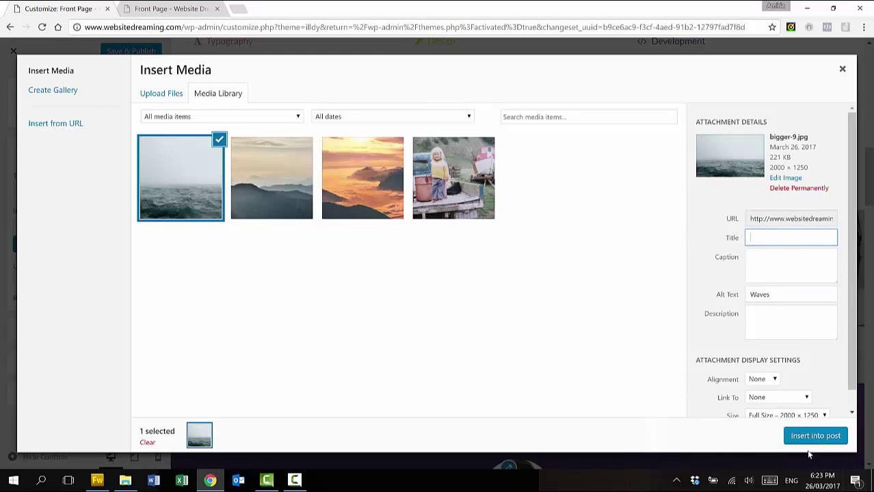
pyautogui.click(805, 436)
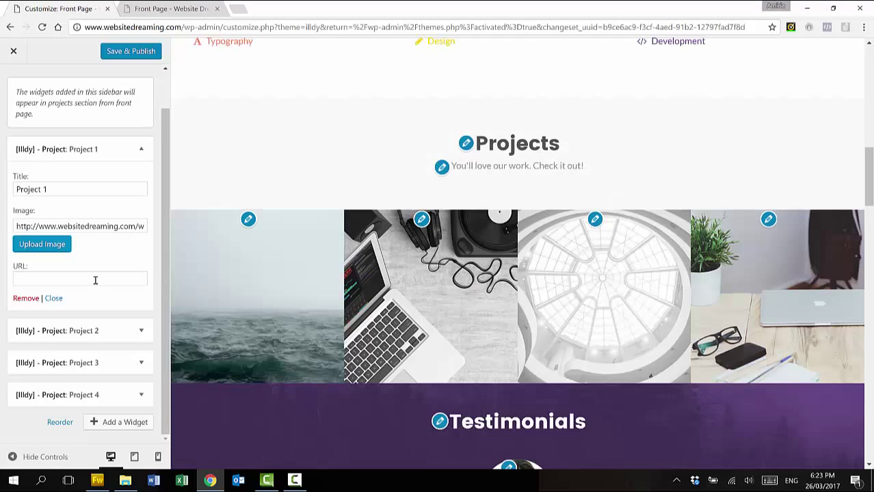
pyautogui.click(94, 281)
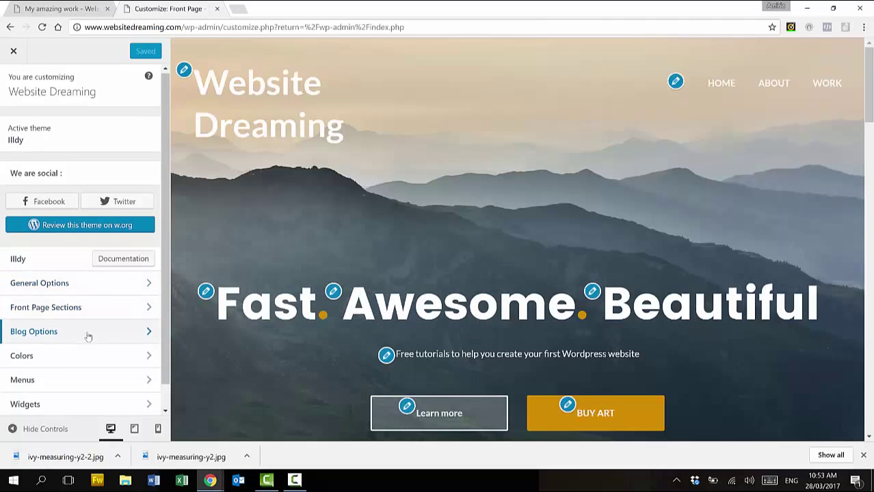
# Paste an h1 font-size rule into Additional CSS and remove the blank first line
pyautogui.scroll(-1, 87, 335)
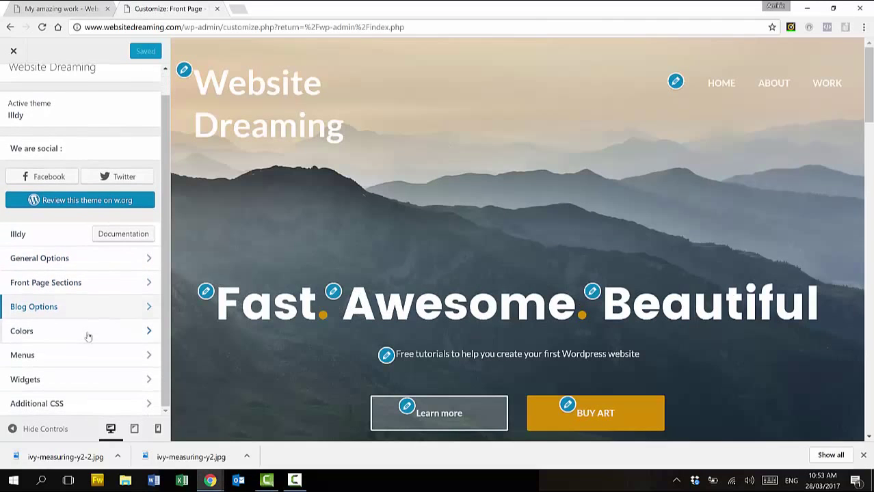
pyautogui.click(91, 404)
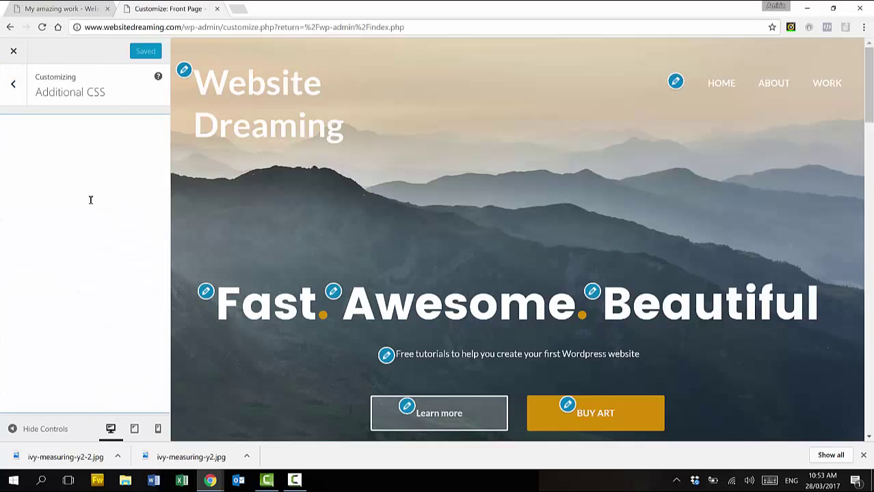
pyautogui.write('h1{ font-size: 60px !important; line-height: 1.2 !important; }')
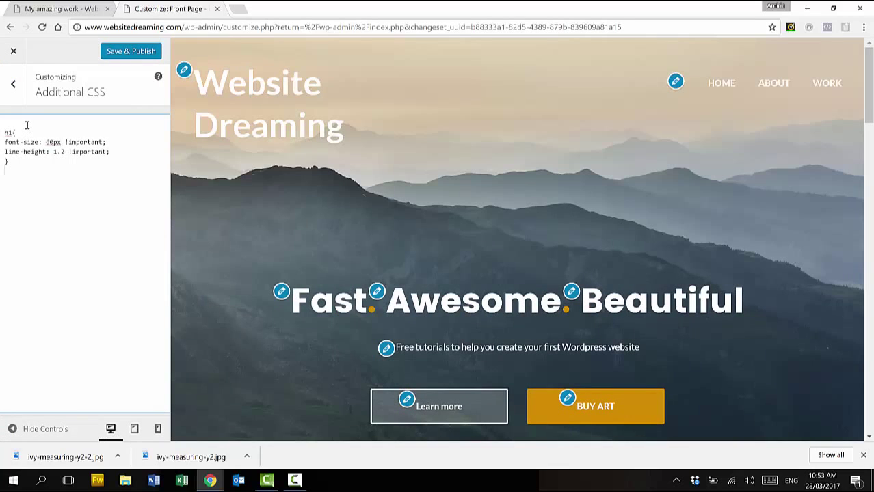
pyautogui.press('Delete')
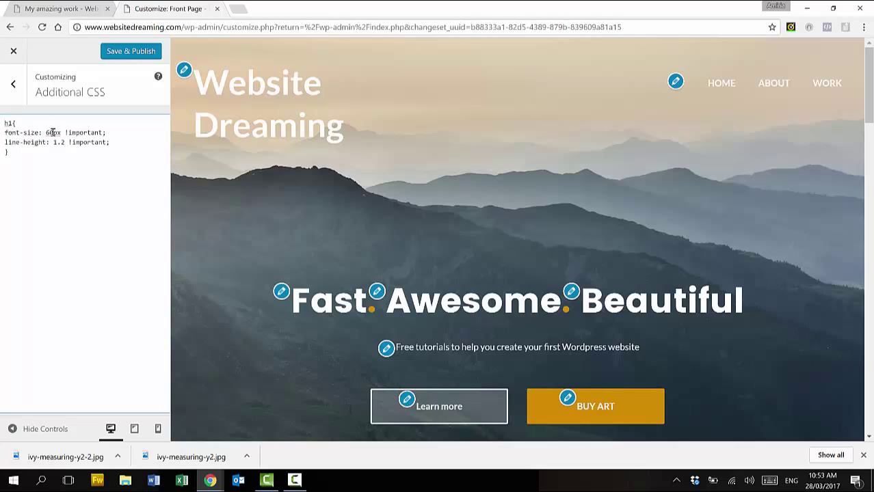
# Try a 50px h1 font size, settle on 60px, and publish the CSS
pyautogui.moveTo(52, 131); pyautogui.dragTo(45, 132)
pyautogui.write('50')
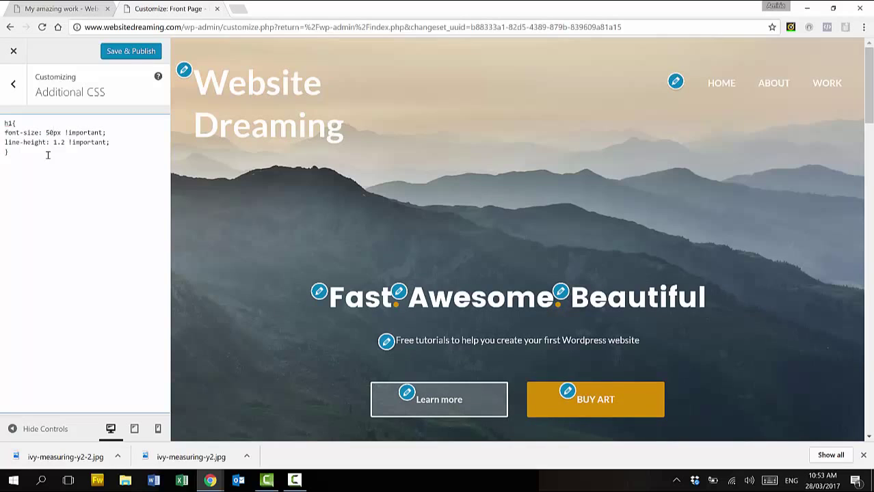
pyautogui.press('BackSpace')
pyautogui.press('BackSpace')
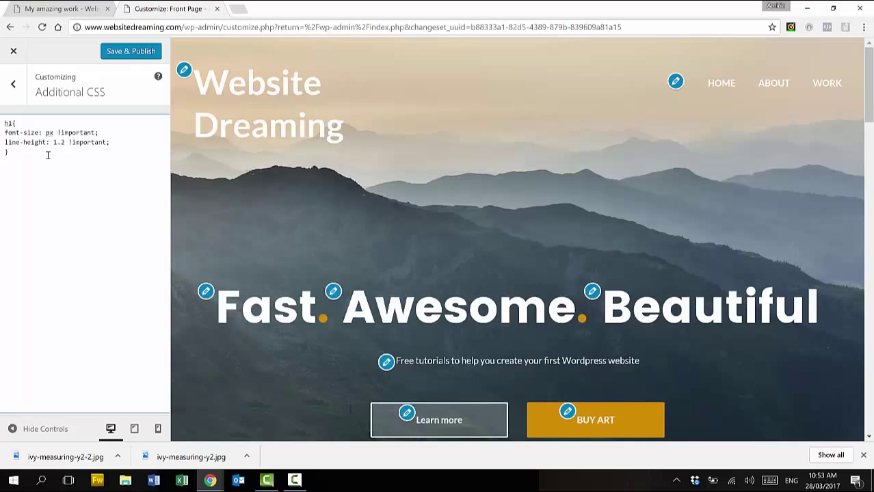
pyautogui.write('6')
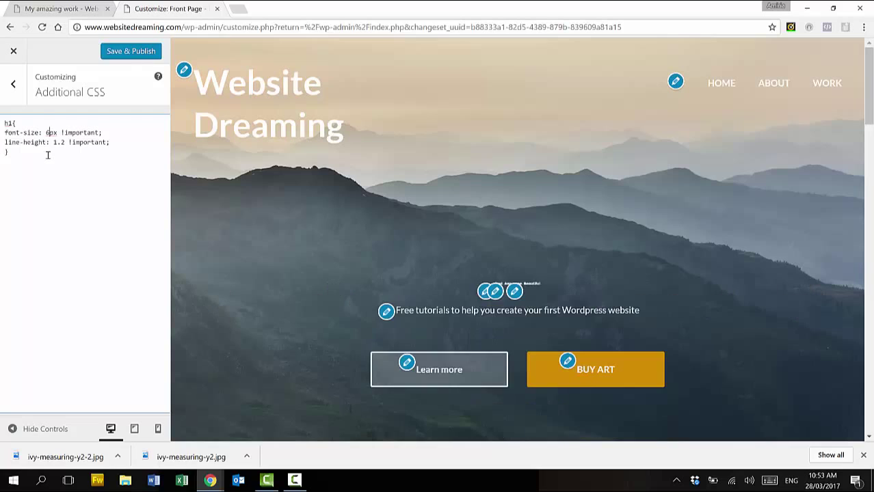
pyautogui.write('0')
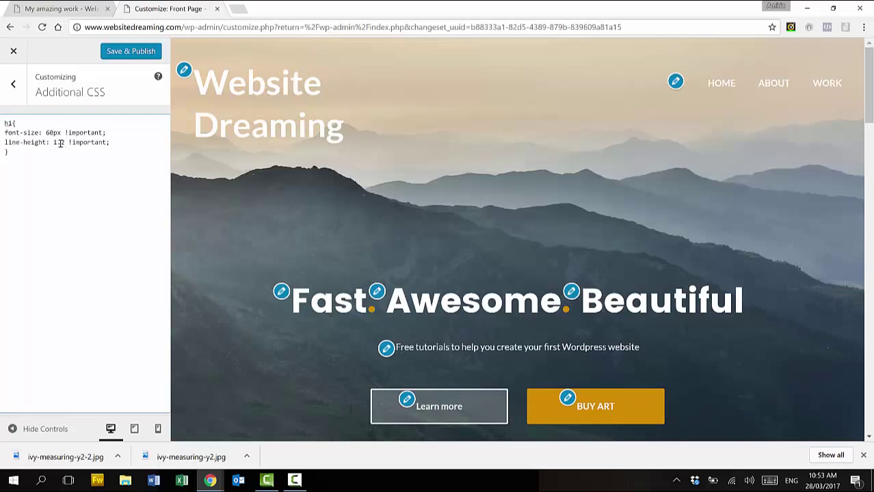
pyautogui.click(132, 54)
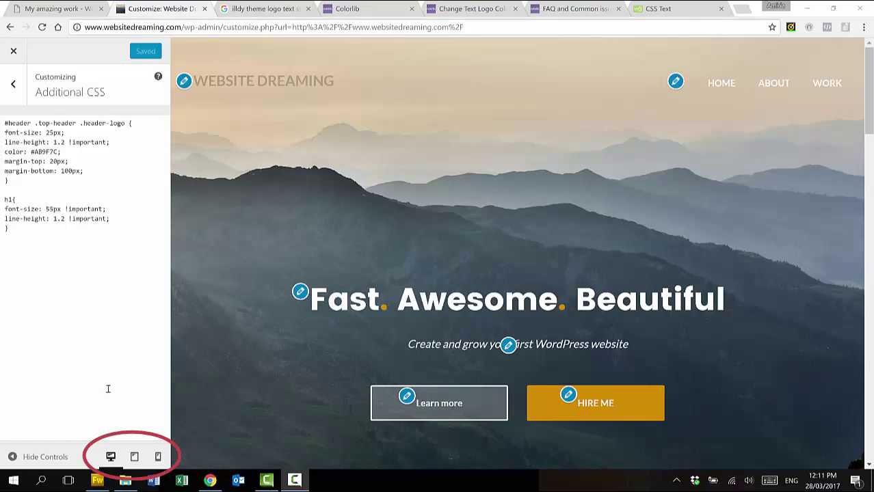
# Preview the homepage at phone width, then publish the h1 headline size of 50px
pyautogui.click(159, 458)
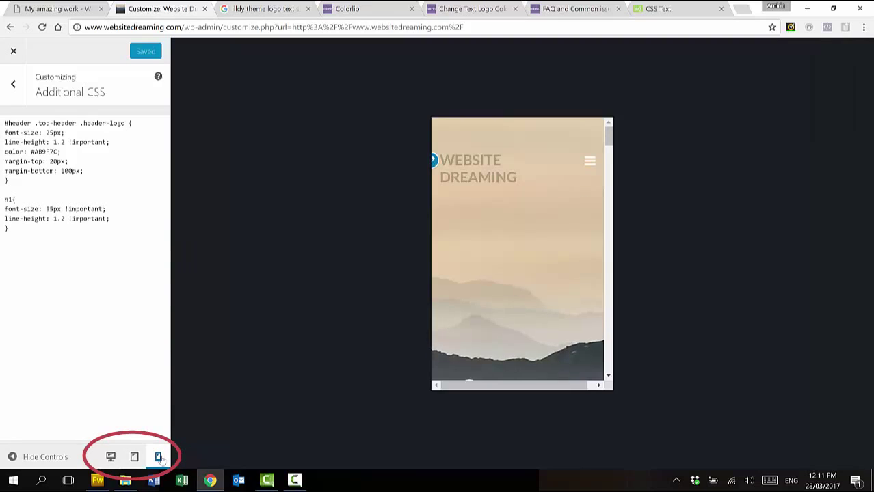
pyautogui.scroll(-4, 570, 265)
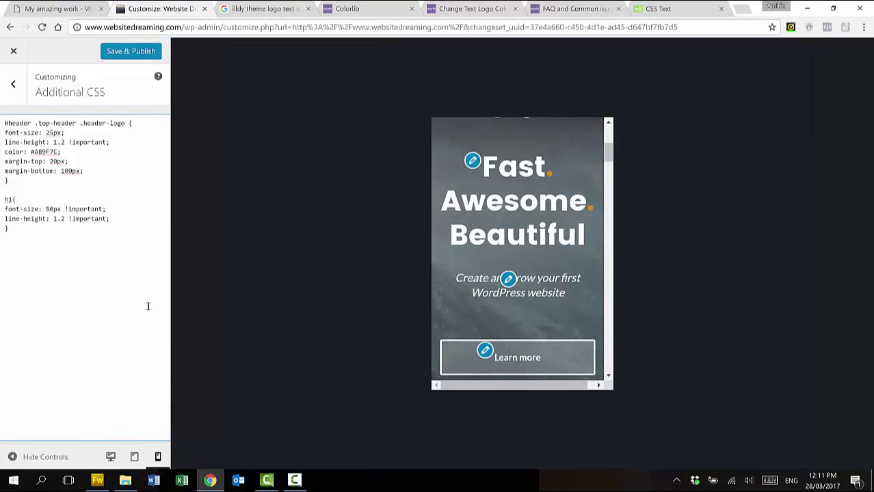
pyautogui.click(134, 55)
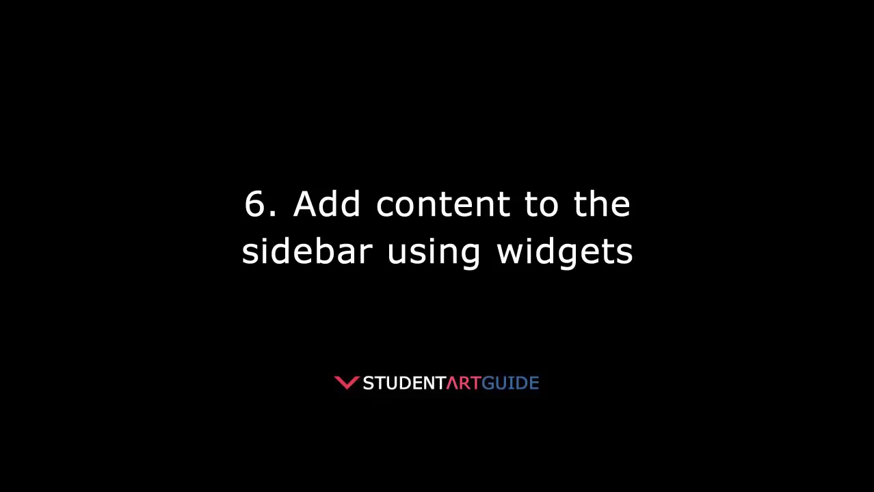
# Open the Widgets page from the Appearance menu
pyautogui.moveTo(60, 261)
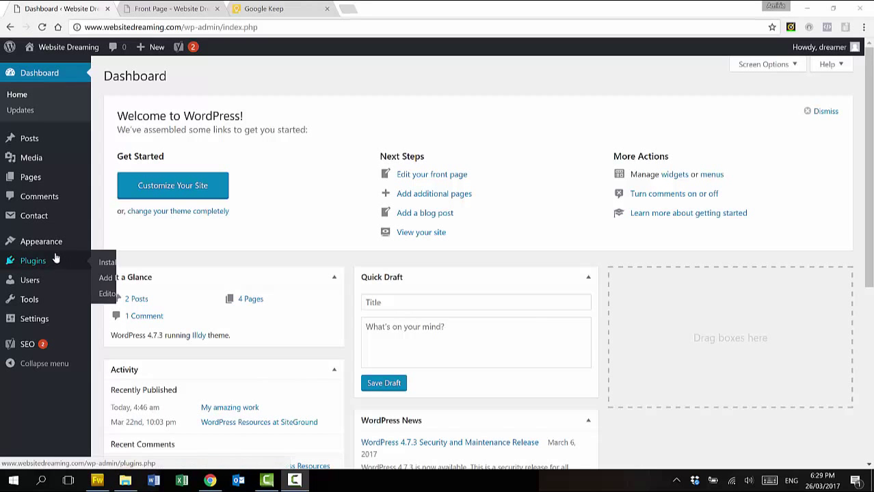
pyautogui.moveTo(46, 244)
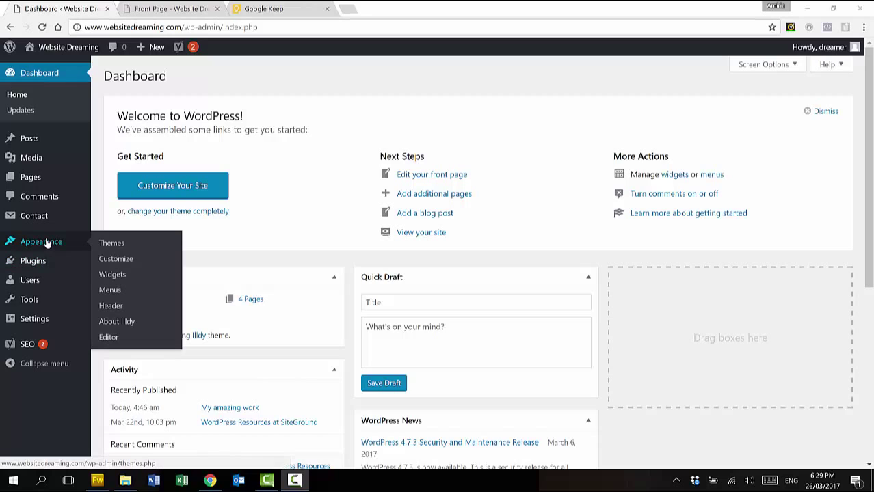
pyautogui.click(124, 275)
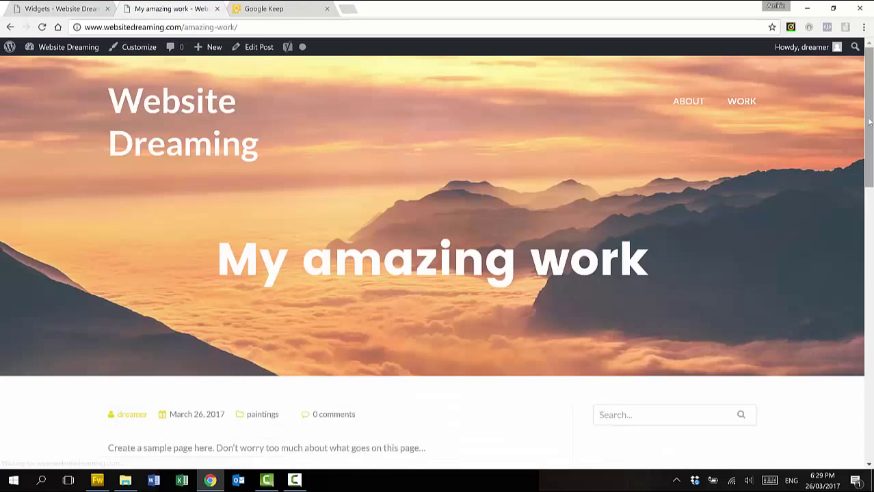
# Scroll through the My amazing work post's sidebar of Search, Recent Posts, Archives, Categories and Meta widgets
pyautogui.scroll(-3, 869, 121)
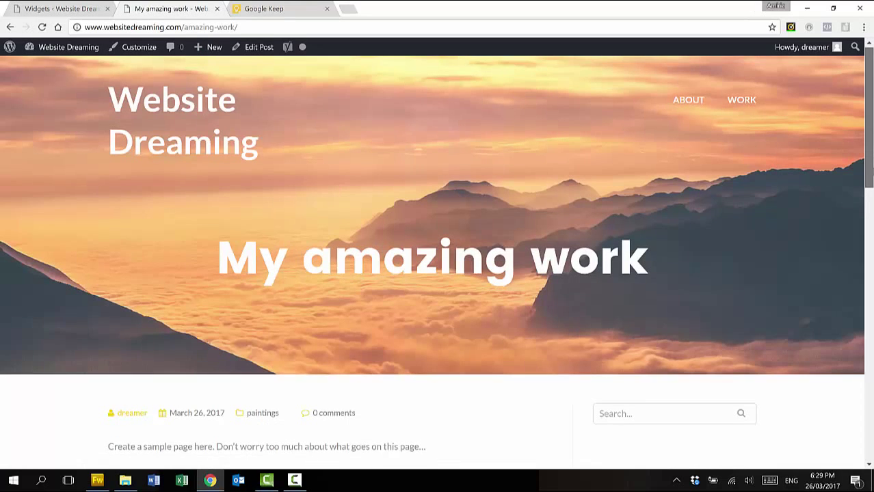
pyautogui.scroll(-2, 438, 273)
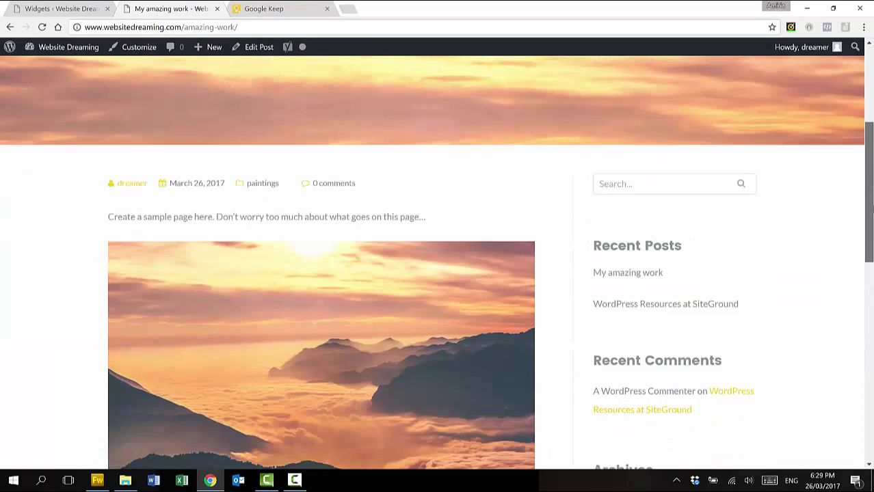
pyautogui.scroll(-1, 438, 273)
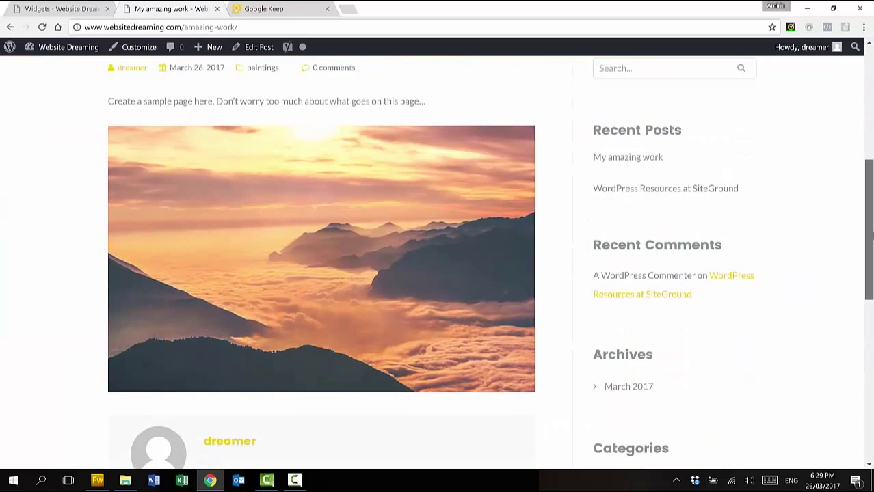
pyautogui.scroll(-1, 437, 274)
pyautogui.scroll(-2, 714, 313)
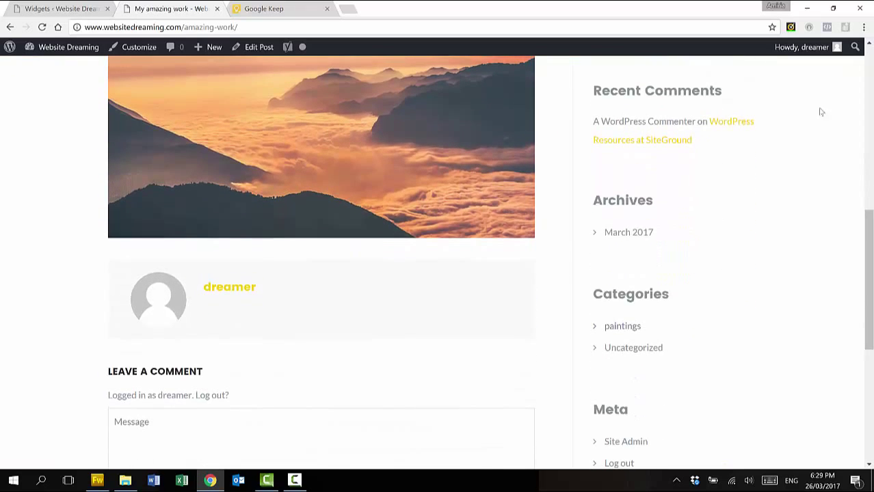
# Remove Recent Posts, Recent Comments, Archives, Categories and Meta from Blog Sidebar; add a Text widget below Search
pyautogui.click(62, 9)
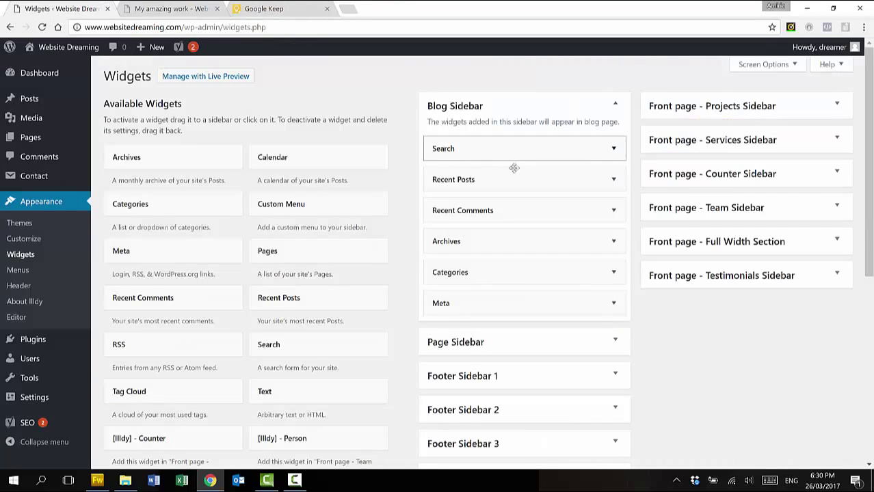
pyautogui.moveTo(515, 178); pyautogui.dragTo(299, 200)
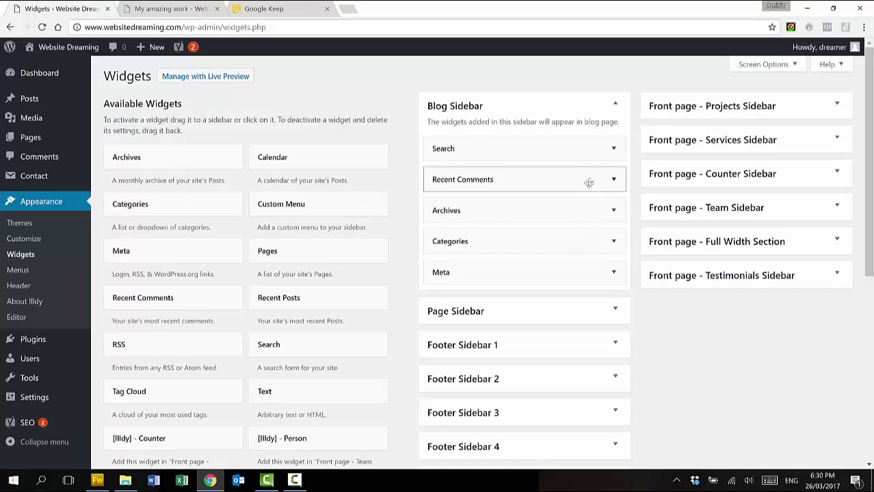
pyautogui.moveTo(569, 180); pyautogui.dragTo(332, 197)
pyautogui.moveTo(441, 188); pyautogui.dragTo(277, 179)
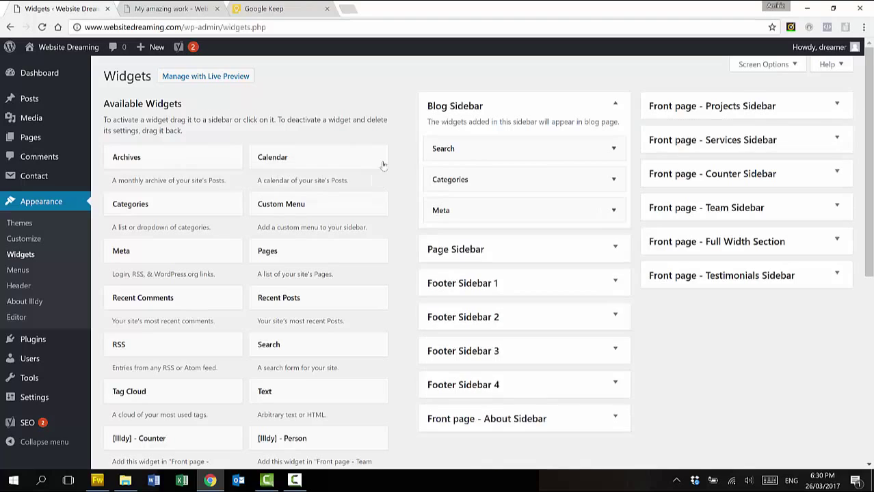
pyautogui.moveTo(528, 179); pyautogui.dragTo(247, 201)
pyautogui.moveTo(482, 180); pyautogui.dragTo(194, 171)
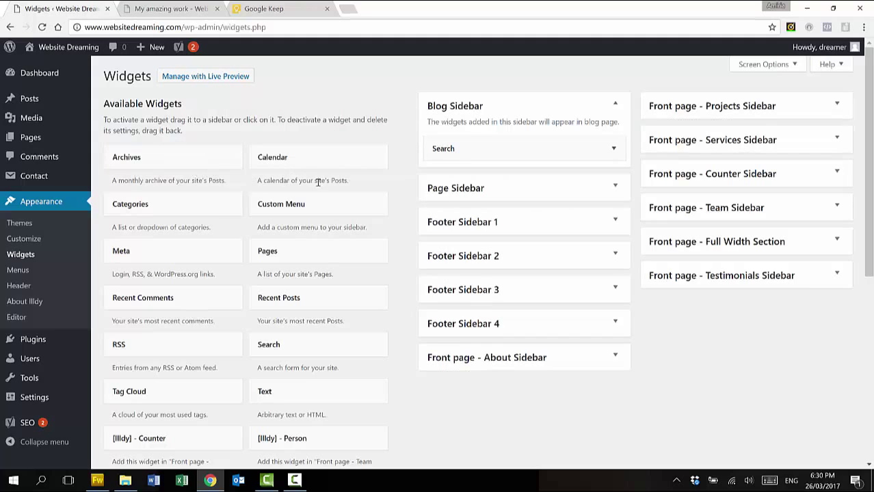
pyautogui.moveTo(264, 390); pyautogui.dragTo(458, 144)
pyautogui.moveTo(472, 157); pyautogui.dragTo(448, 182)
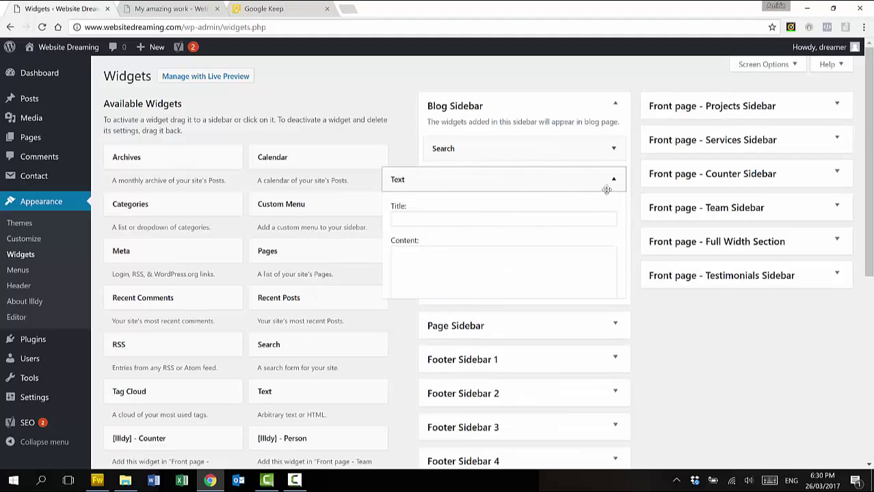
# Save the Text widget titled 'RANDOM ITEM IN SIDEBAR' with its sentence about placing random items
pyautogui.click(572, 220)
pyautogui.write('RANDOM ITEM IN SIDEBAR')
pyautogui.click(535, 378)
pyautogui.write('You can use a text widget to place random items in the sidebar...')
pyautogui.scroll(-1, 535, 379)
pyautogui.scroll(-3, 534, 379)
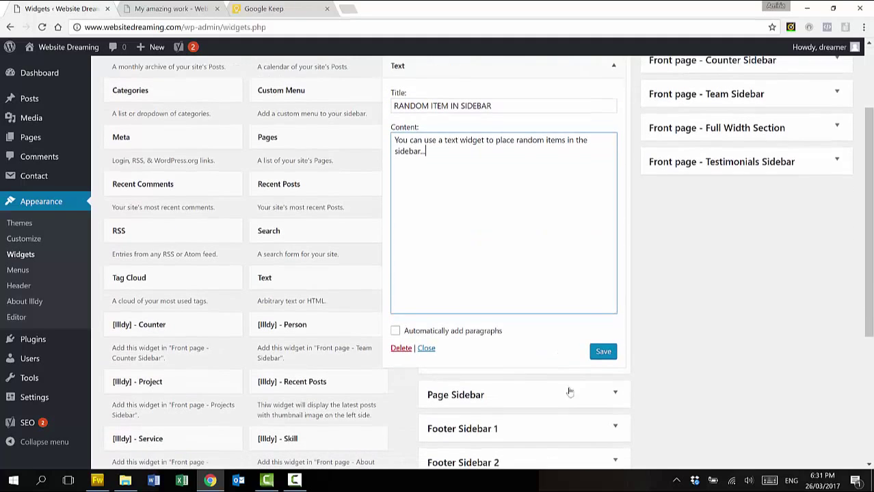
pyautogui.click(604, 353)
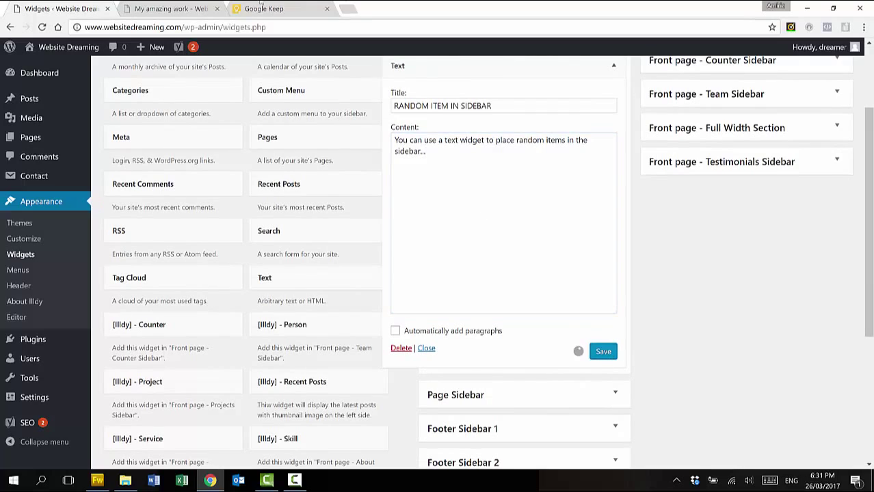
# Reload the My amazing work post to check the new sidebar widget
pyautogui.click(171, 8)
pyautogui.click(42, 26)
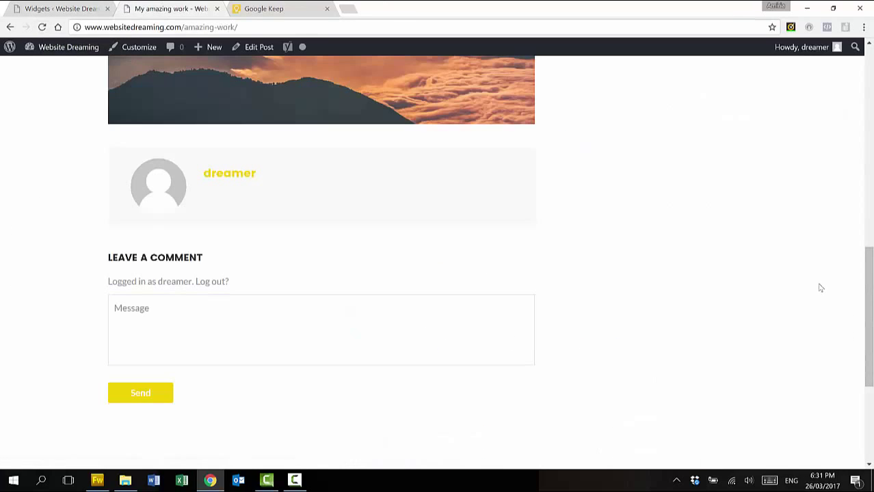
pyautogui.scroll(5, 818, 287)
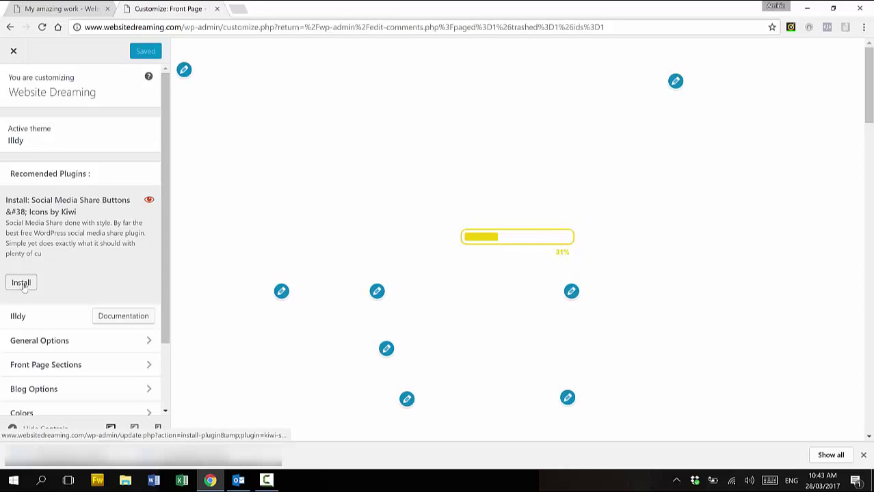
# Install and activate Social Media Share Buttons & Icons by Kiwi from Recommended Plugins
pyautogui.click(22, 283)
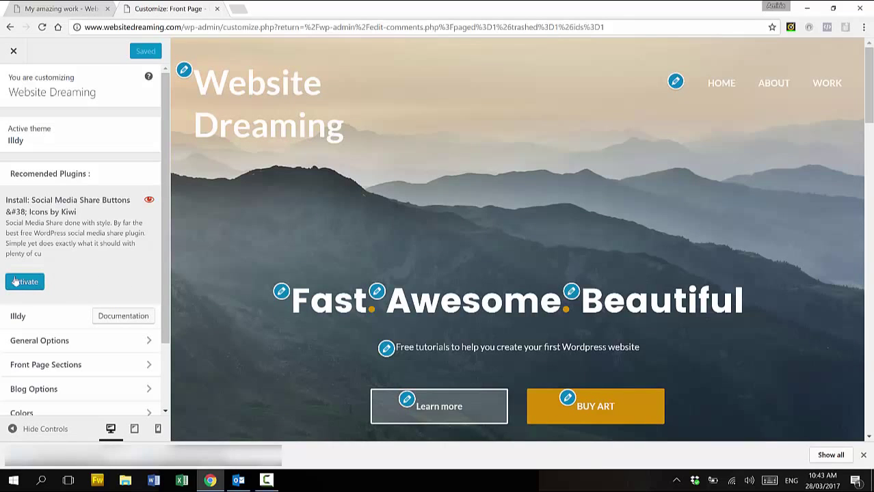
pyautogui.click(20, 284)
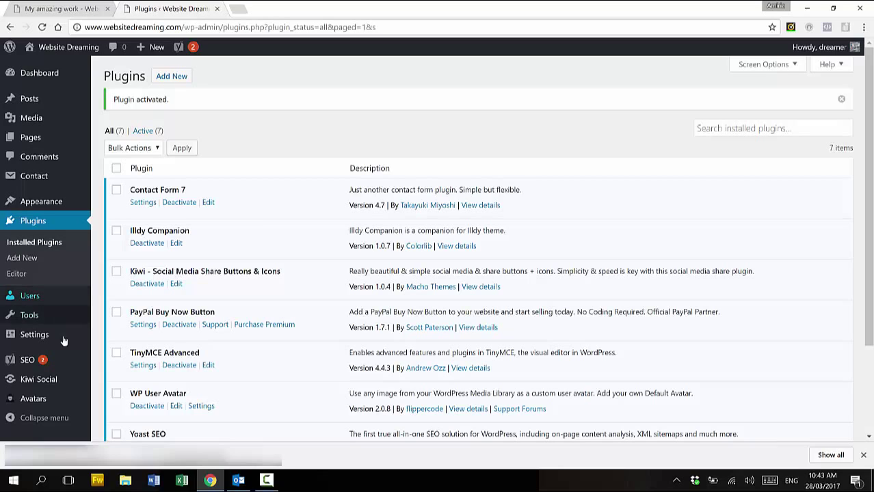
# In Kiwi Social, disable Google Plus, LinkedIn, Reddit and Email sharing, then save the changes
pyautogui.click(28, 380)
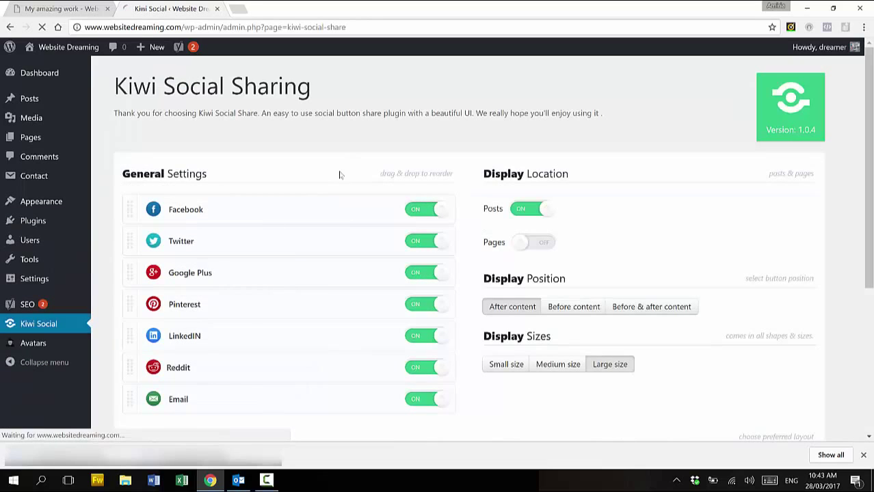
pyautogui.scroll(-1, 312, 190)
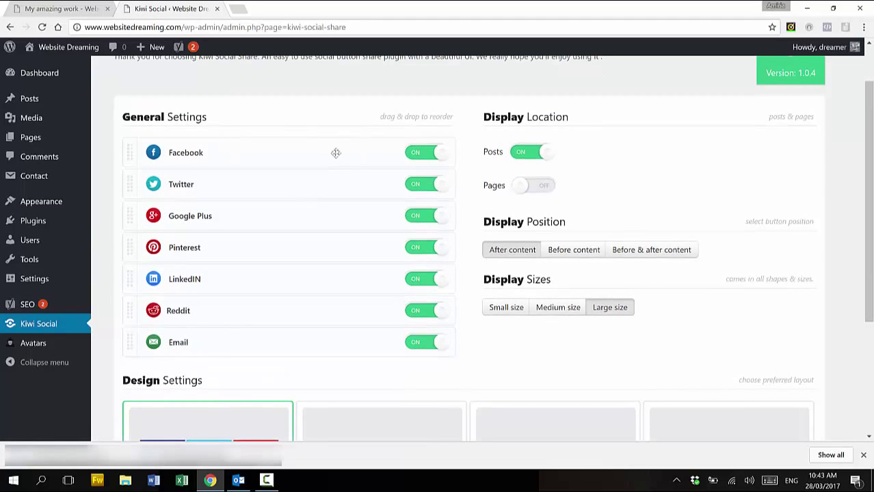
pyautogui.click(414, 217)
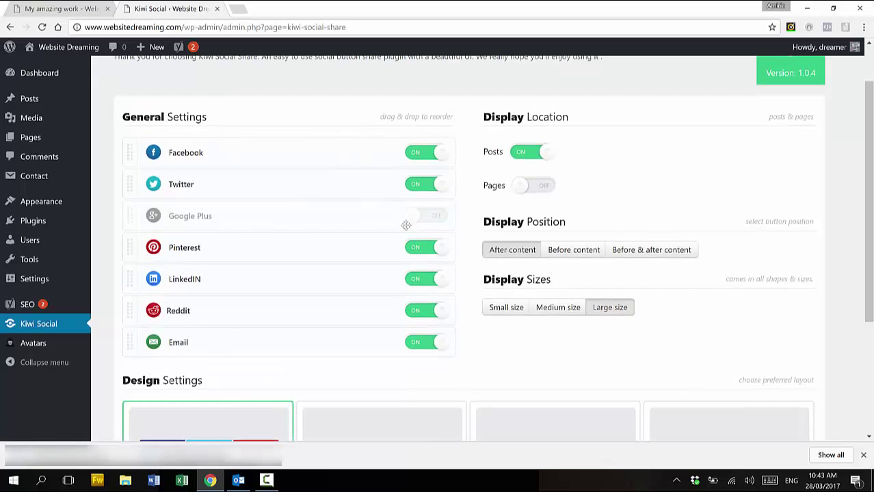
pyautogui.click(415, 279)
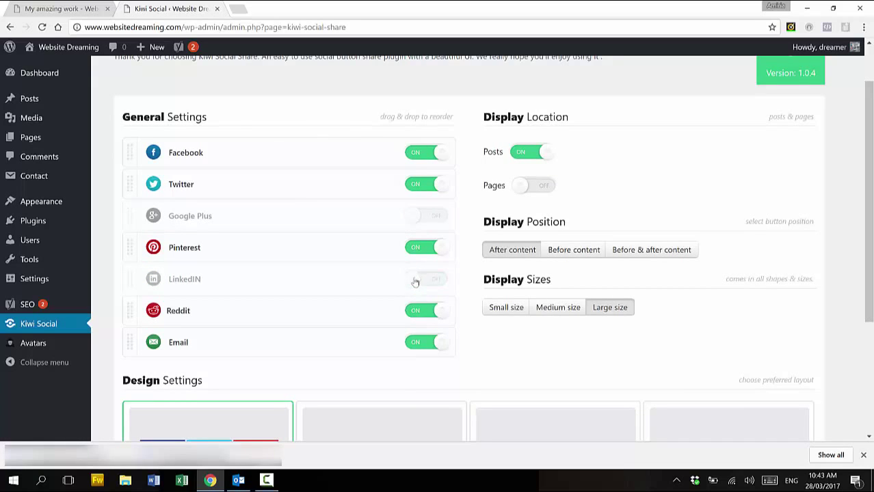
pyautogui.click(414, 314)
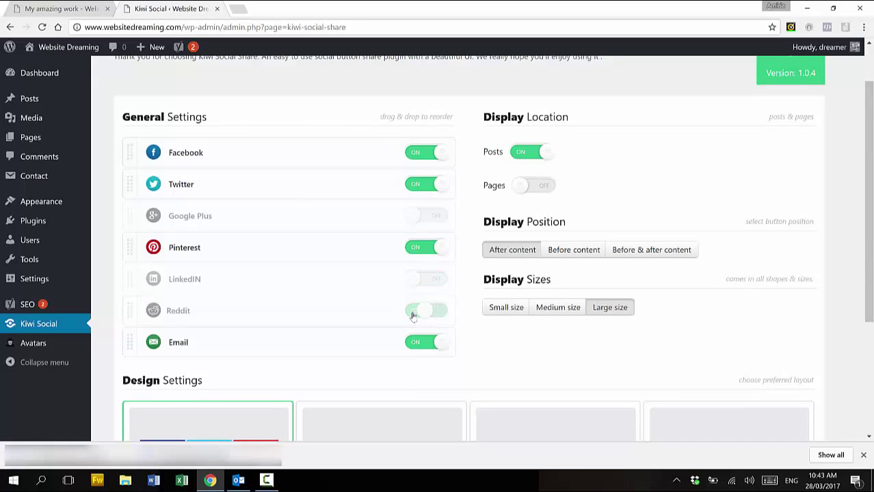
pyautogui.click(414, 345)
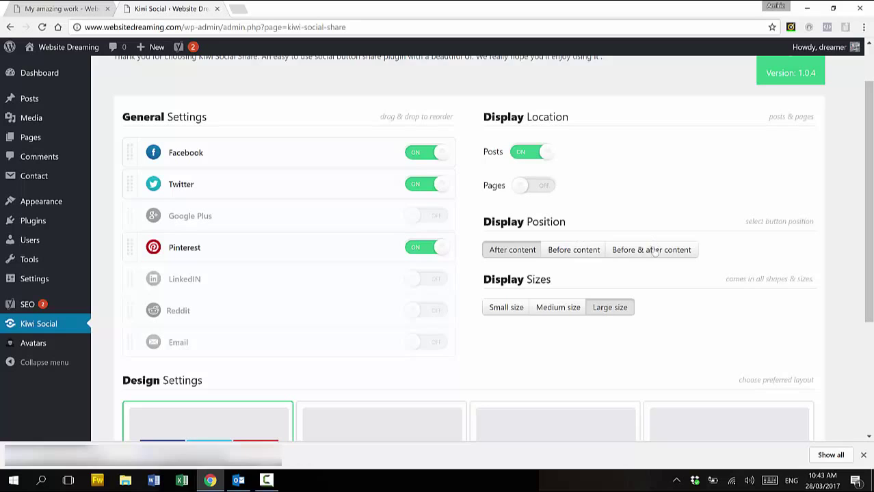
pyautogui.scroll(-3, 660, 317)
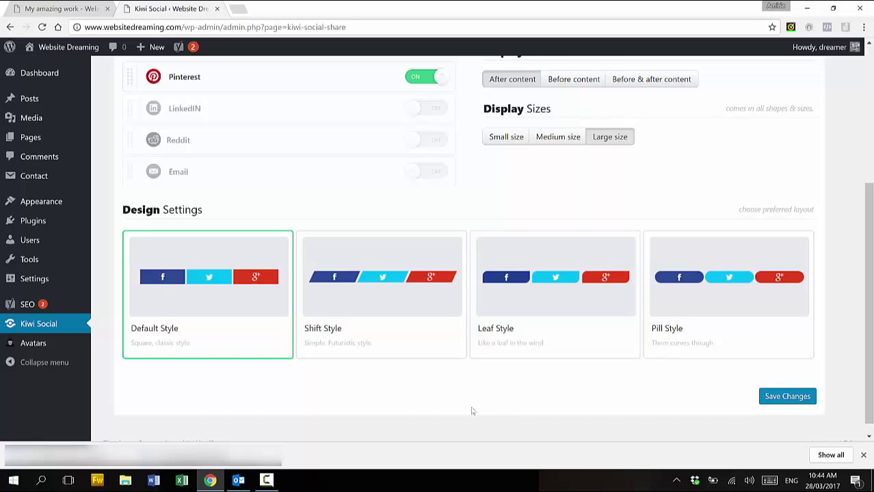
pyautogui.scroll(-1, 472, 411)
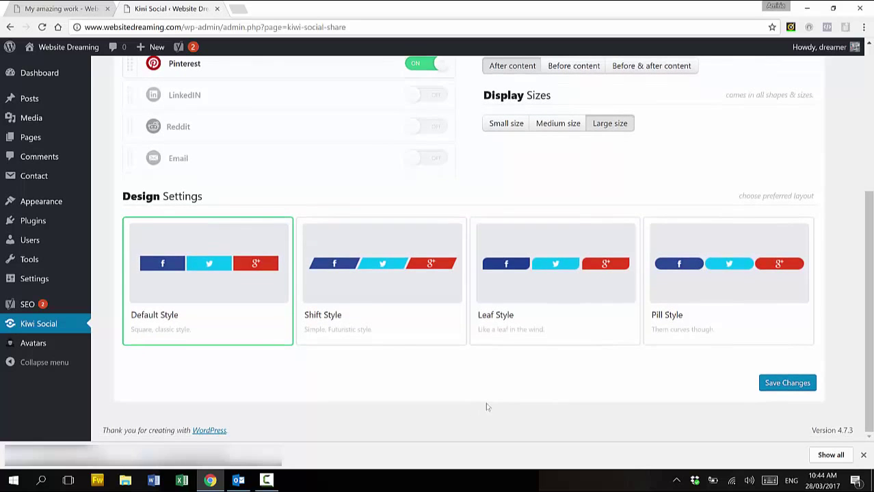
pyautogui.click(773, 384)
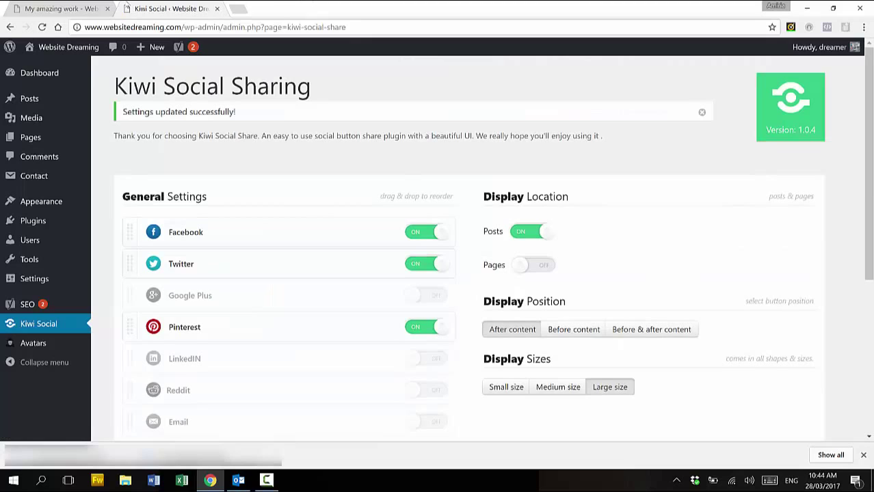
# Reload the My amazing work post to confirm the Facebook, Twitter and Pinterest share buttons
pyautogui.click(82, 8)
pyautogui.scroll(-20, 381, 184)
pyautogui.scroll(2, 381, 183)
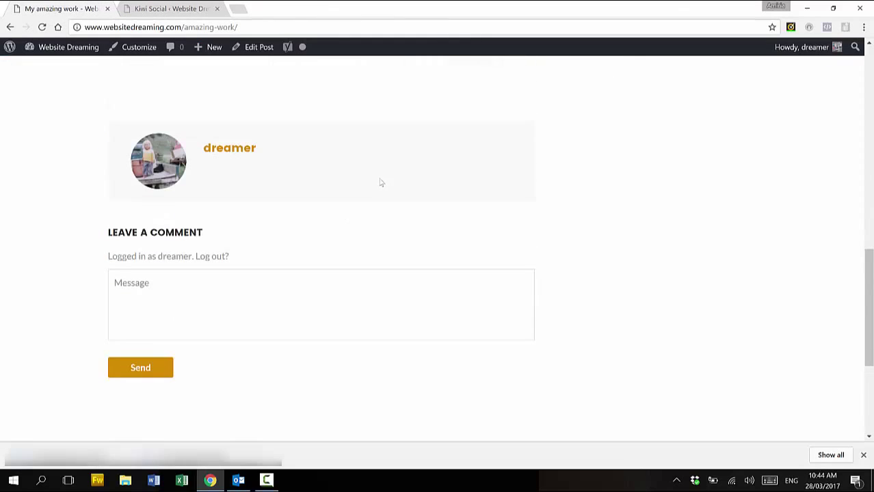
pyautogui.click(42, 27)
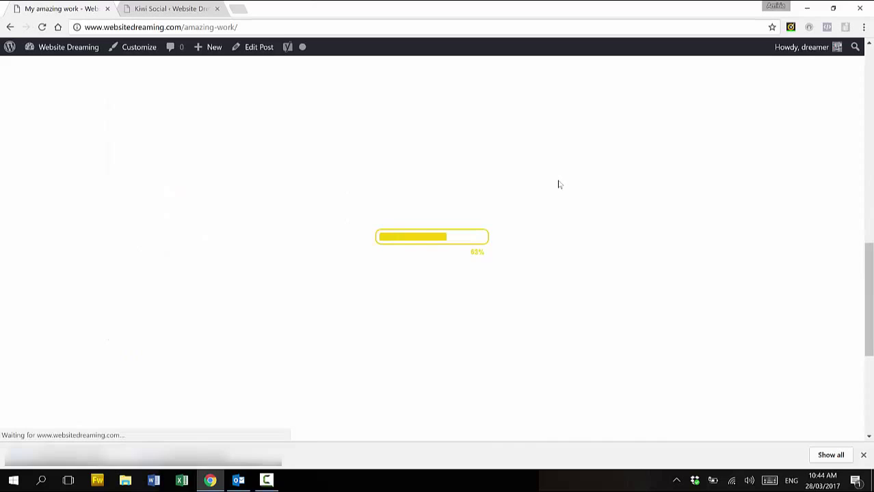
pyautogui.scroll(1, 558, 183)
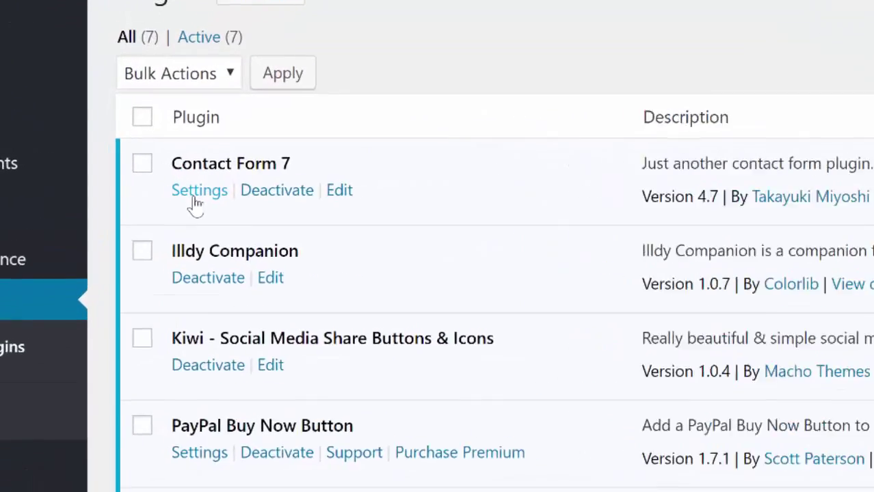
# Open Contact form 1 from Contact Form 7 and view its Mail settings and shortcode
pyautogui.click(197, 200)
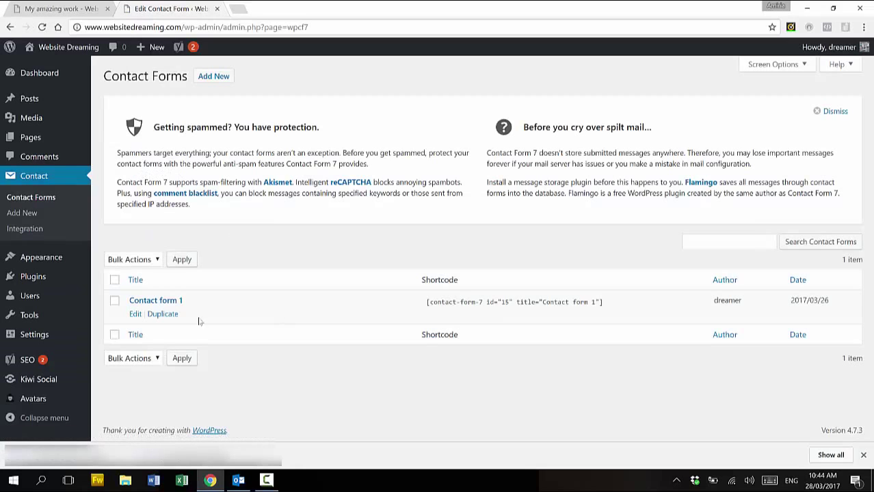
pyautogui.click(135, 314)
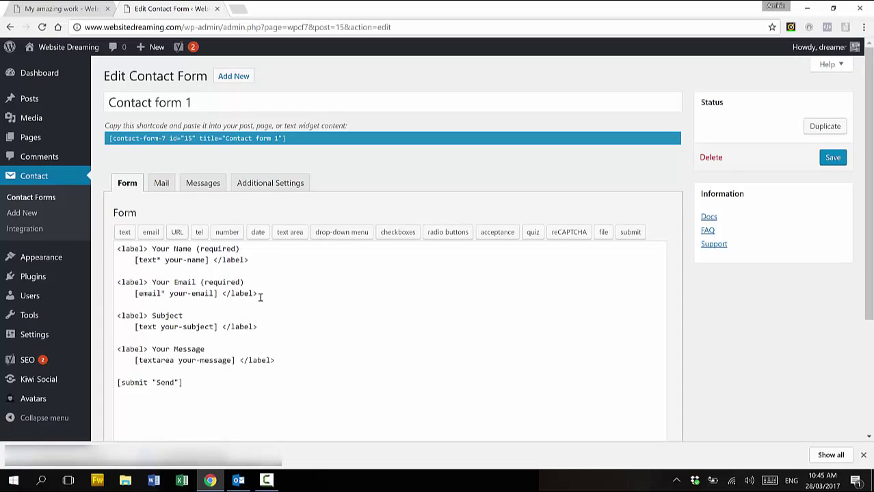
pyautogui.click(159, 183)
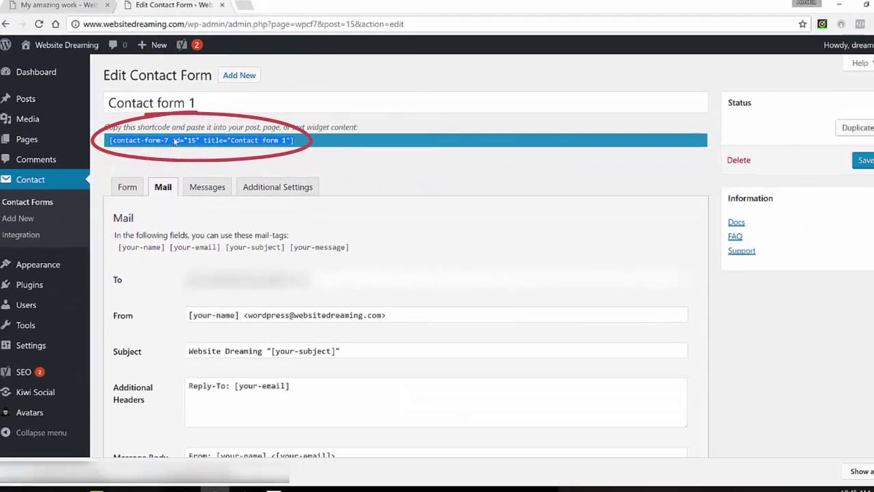
# Copy the Contact form 1 shortcode into a new page titled 'Contact me'
pyautogui.rightClick(263, 199)
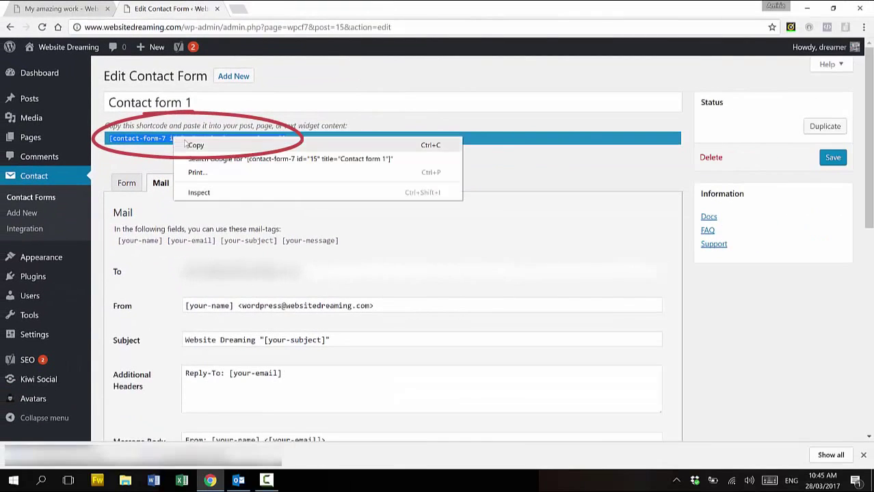
pyautogui.click(195, 145)
pyautogui.moveTo(72, 140)
pyautogui.click(125, 156)
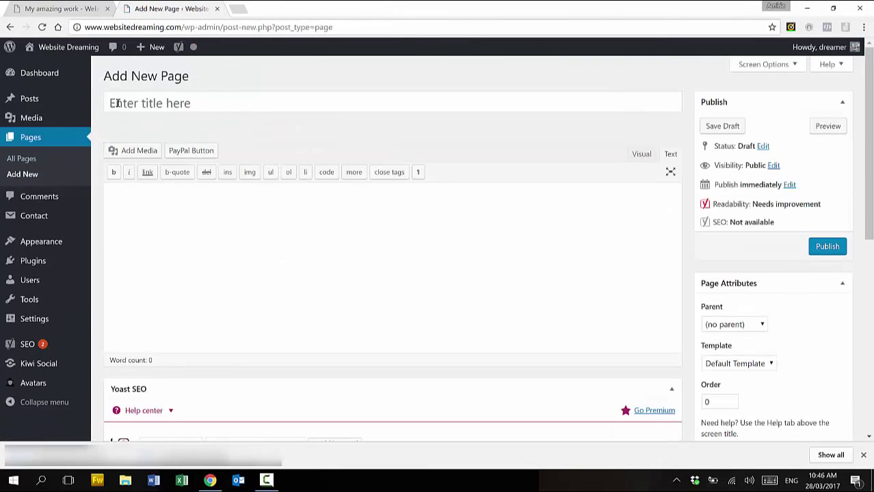
pyautogui.click(117, 103)
pyautogui.write('Contact me')
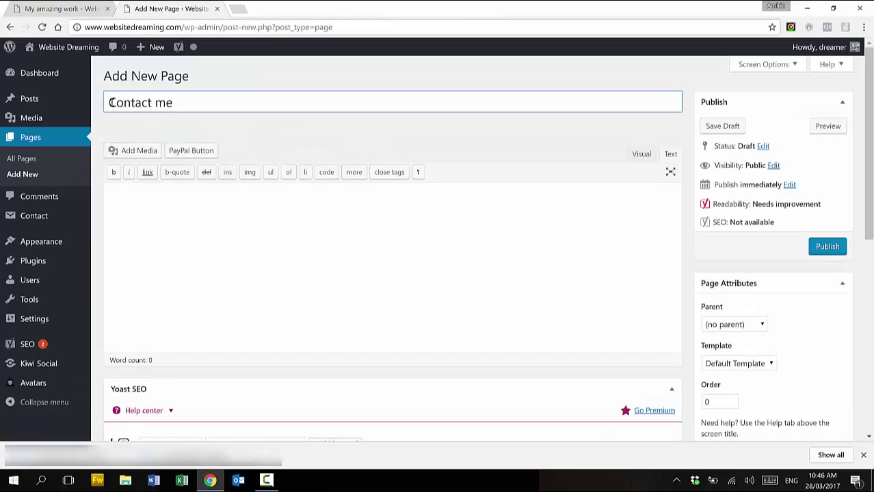
pyautogui.click(537, 194)
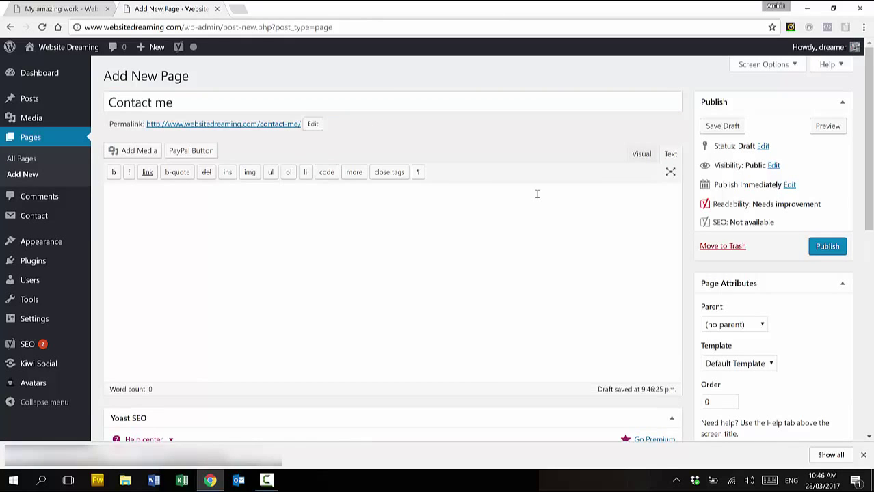
pyautogui.hotkey('ctrl', 'v')
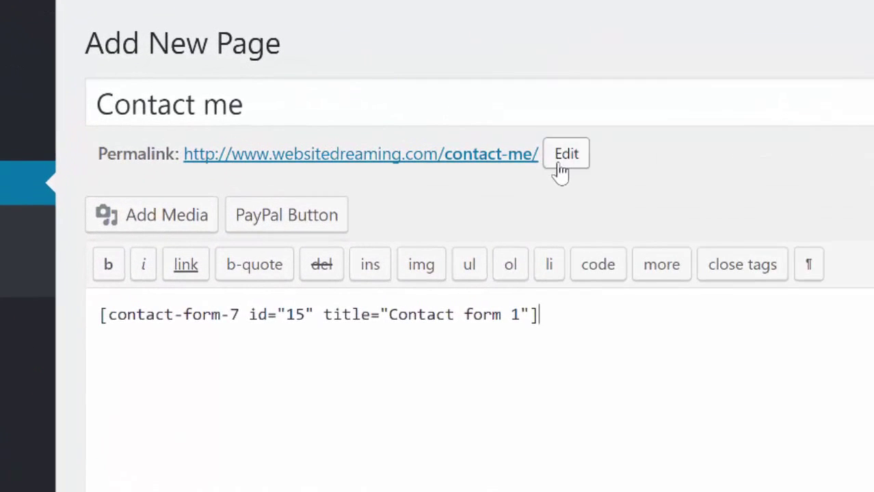
# Shorten the page's permalink slug to 'contact' and publish the page
pyautogui.click(308, 126)
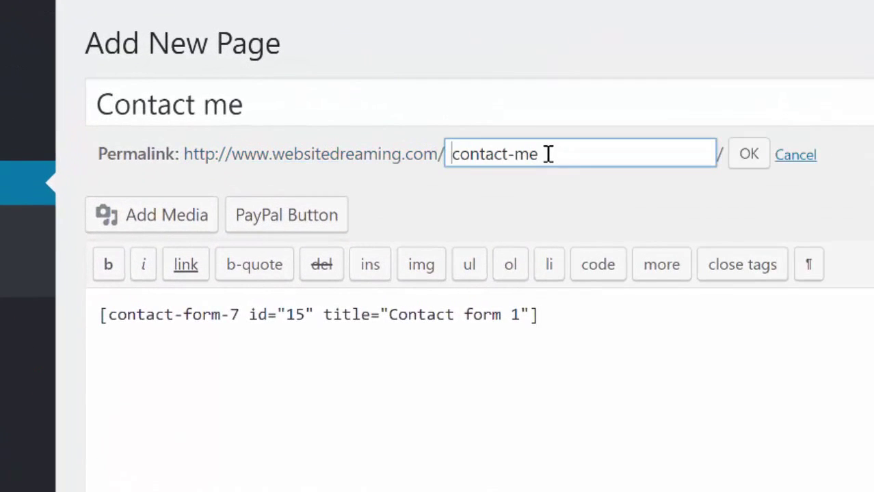
pyautogui.press('BackSpace')
pyautogui.press('BackSpace')
pyautogui.press('BackSpace')
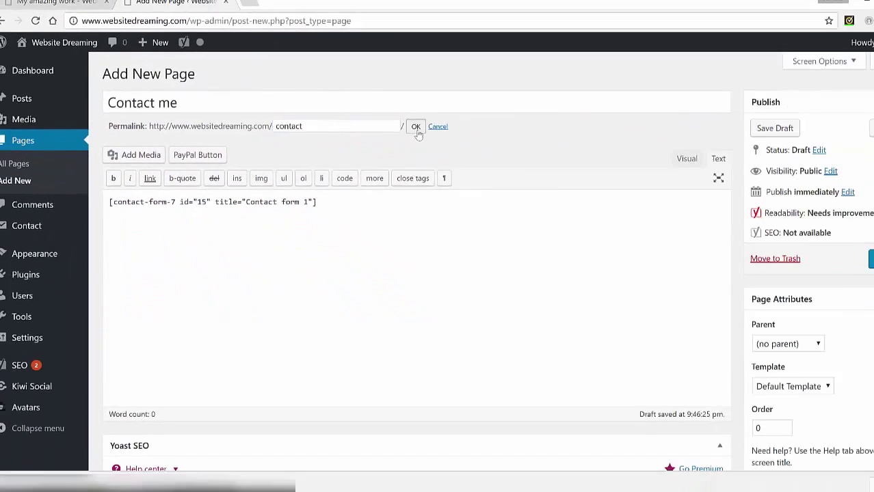
pyautogui.click(417, 127)
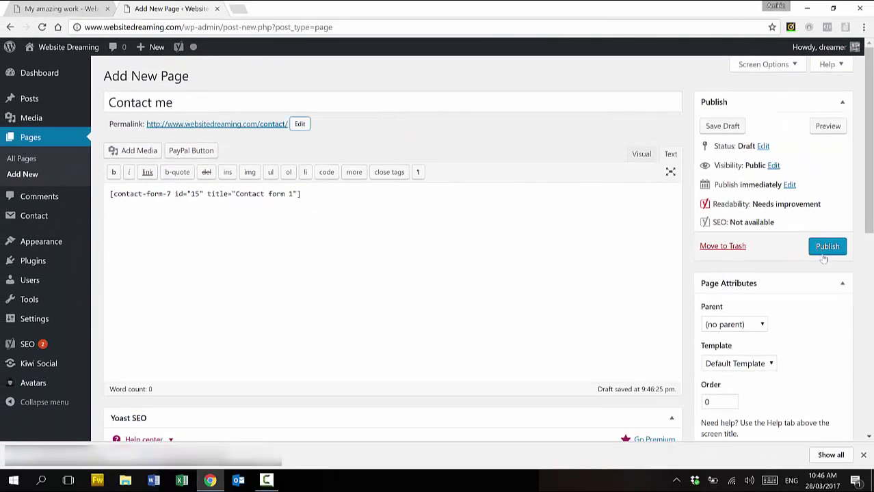
pyautogui.click(825, 248)
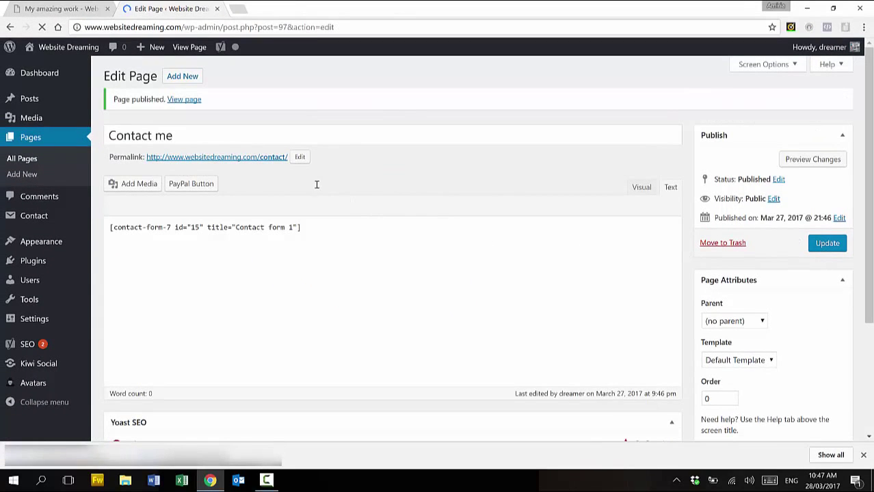
# Open the live /contact/ page in a new tab and scroll through its contact form
pyautogui.rightClick(251, 157)
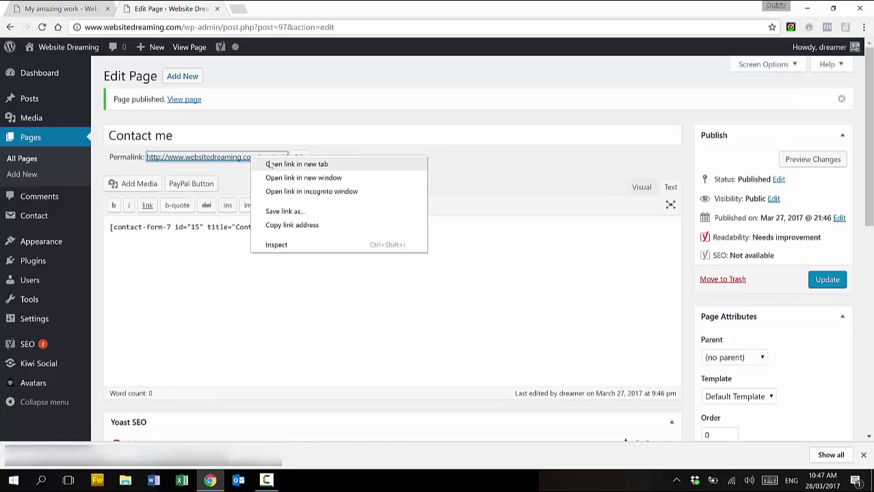
pyautogui.click(297, 164)
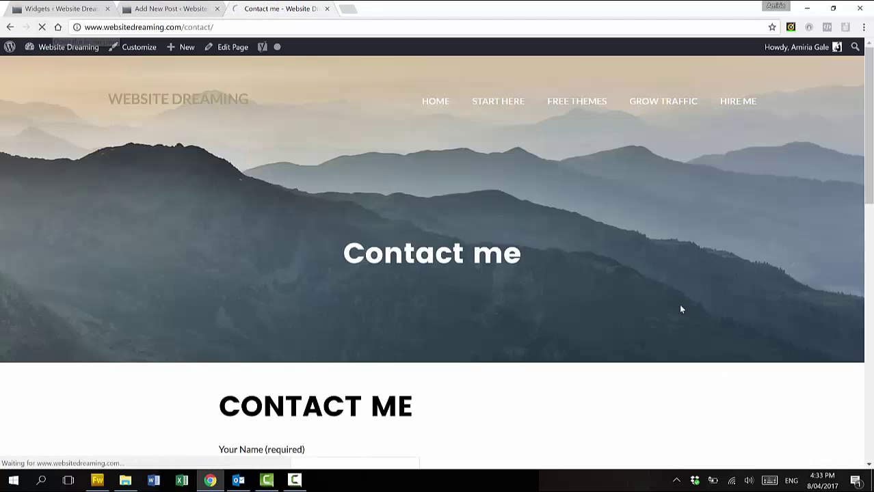
pyautogui.scroll(-2, 707, 309)
pyautogui.scroll(-4, 711, 315)
pyautogui.scroll(3, 711, 315)
pyautogui.scroll(3, 711, 315)
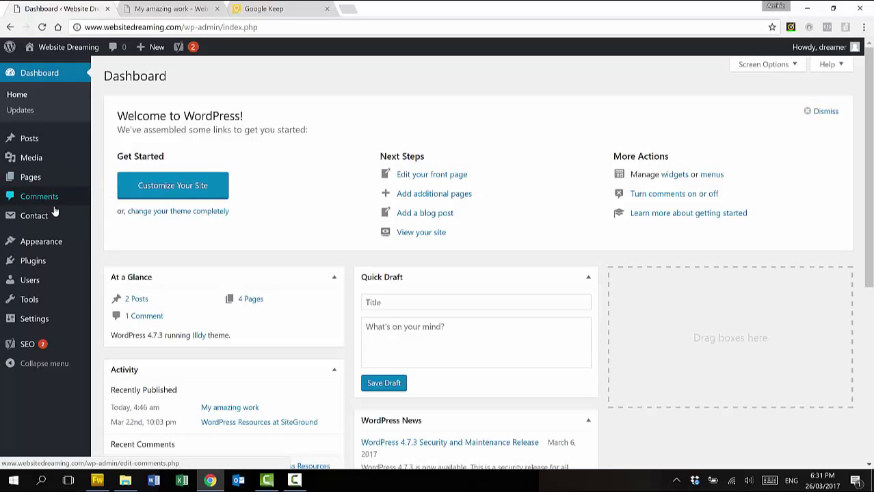
# Find 'paypal buy now' among new plugins, install and activate PayPal Buy Now Button, and open its settings
pyautogui.click(39, 263)
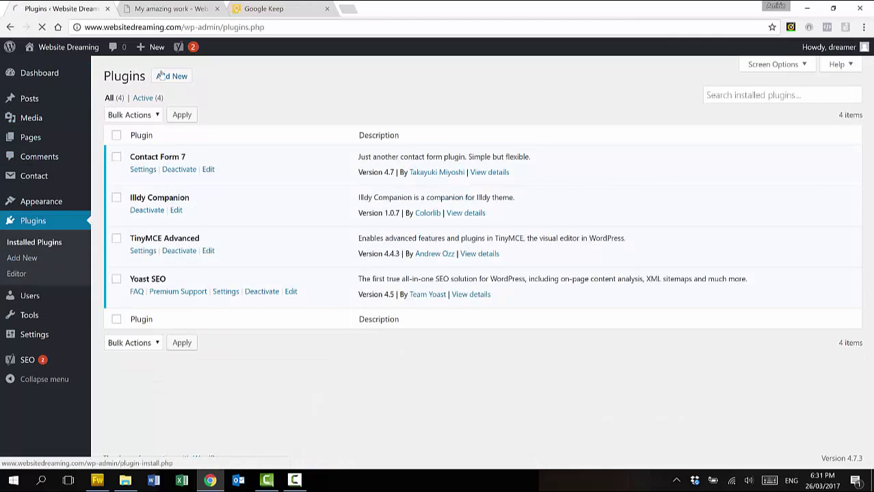
pyautogui.click(168, 77)
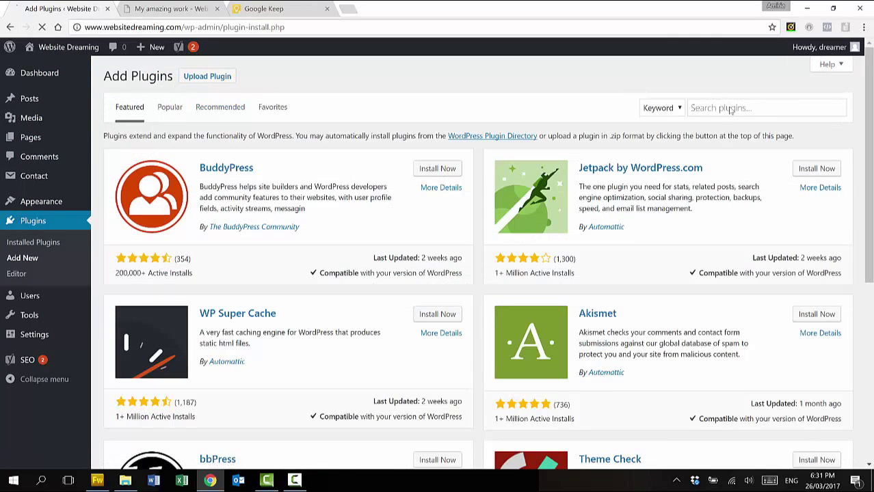
pyautogui.click(730, 109)
pyautogui.write('paypal buy')
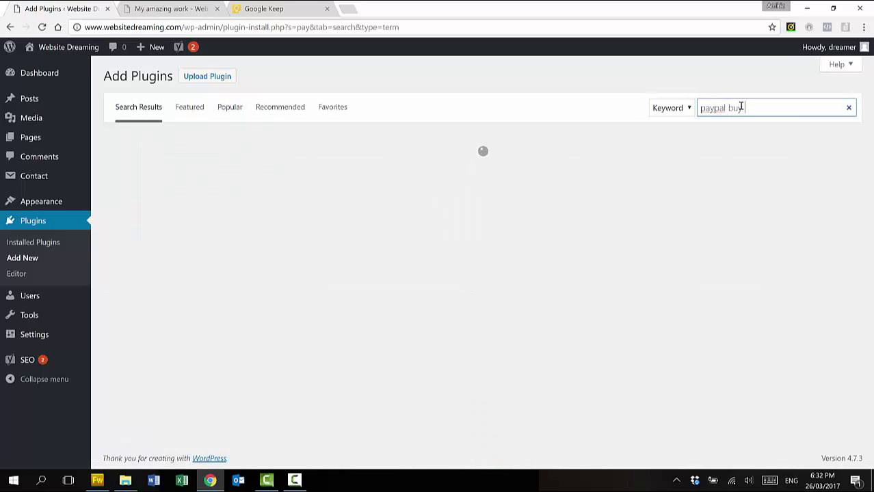
pyautogui.write(' now')
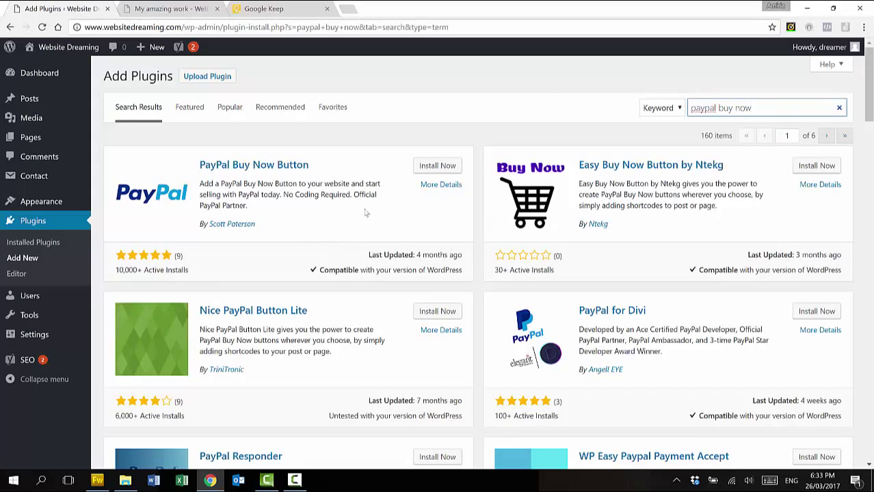
pyautogui.click(444, 167)
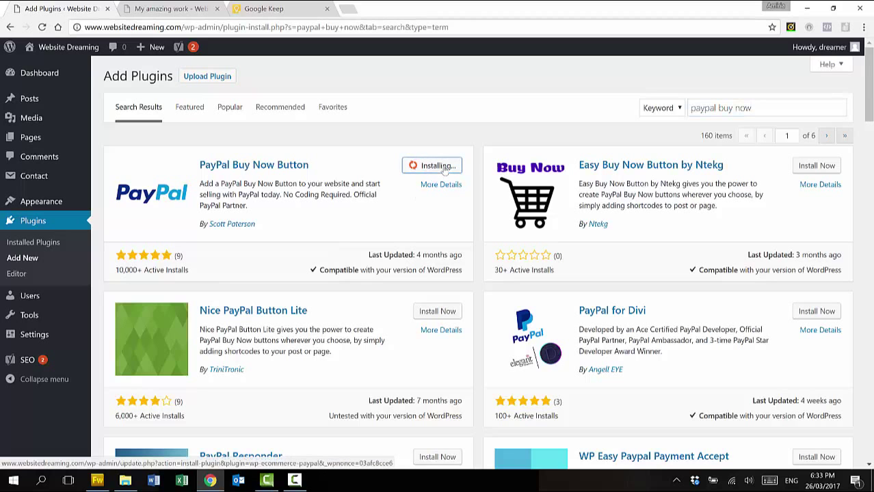
pyautogui.click(446, 169)
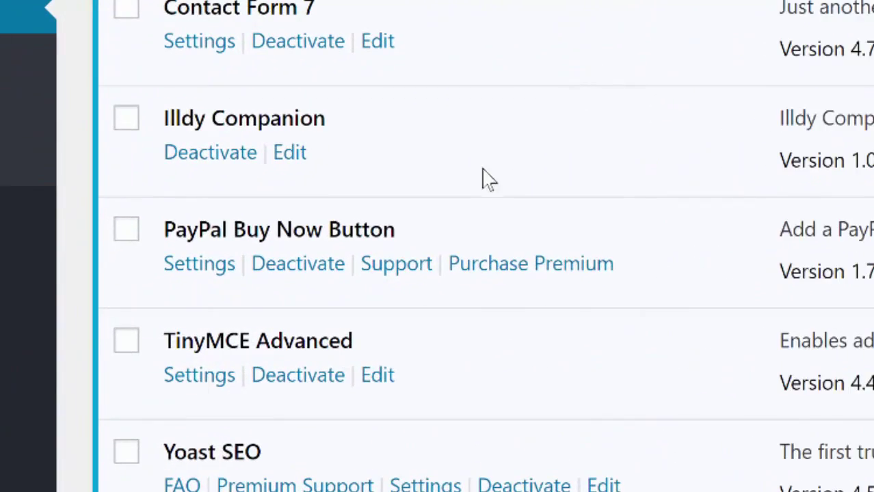
pyautogui.click(206, 274)
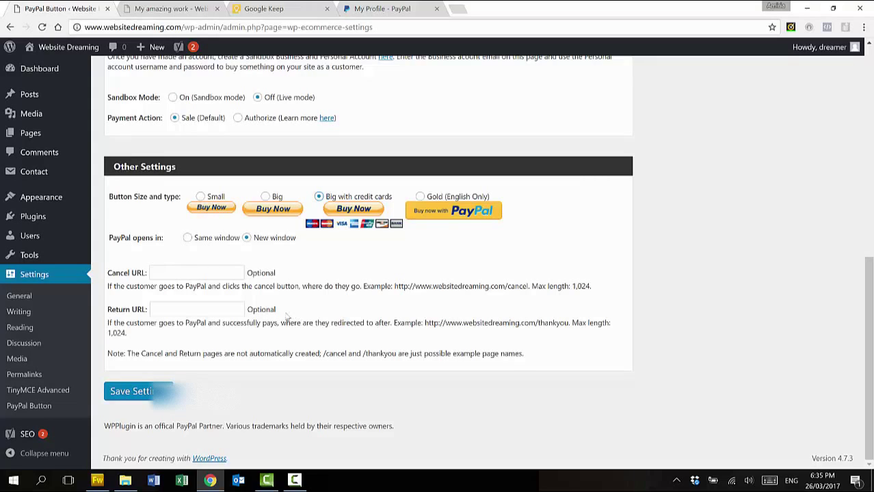
# Save the PayPal button settings and return to editing the My amazing work post
pyautogui.click(141, 391)
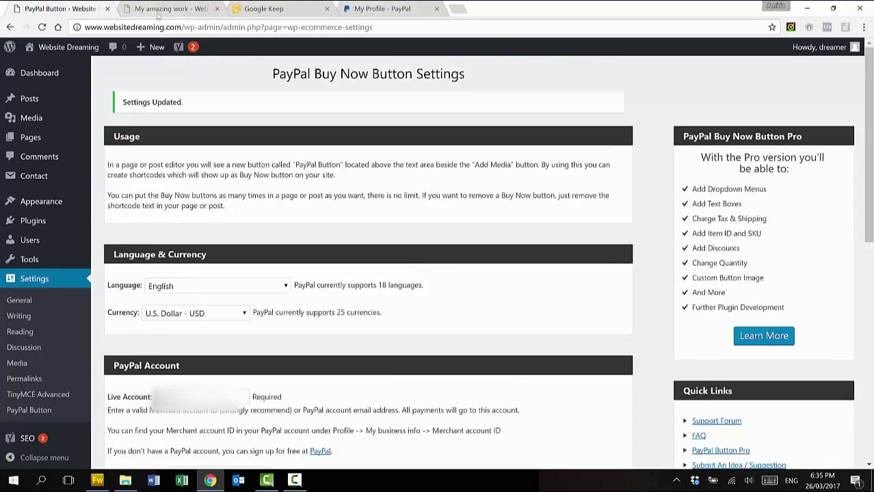
pyautogui.click(158, 14)
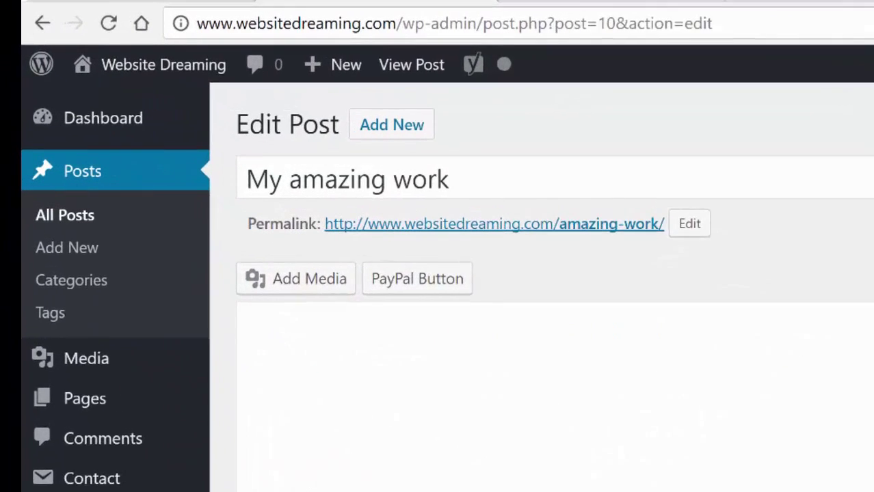
# Add the sentence 'This beautiful photograph is for sale.' to the post and start a new paragraph
pyautogui.scroll(-1, 566, 209)
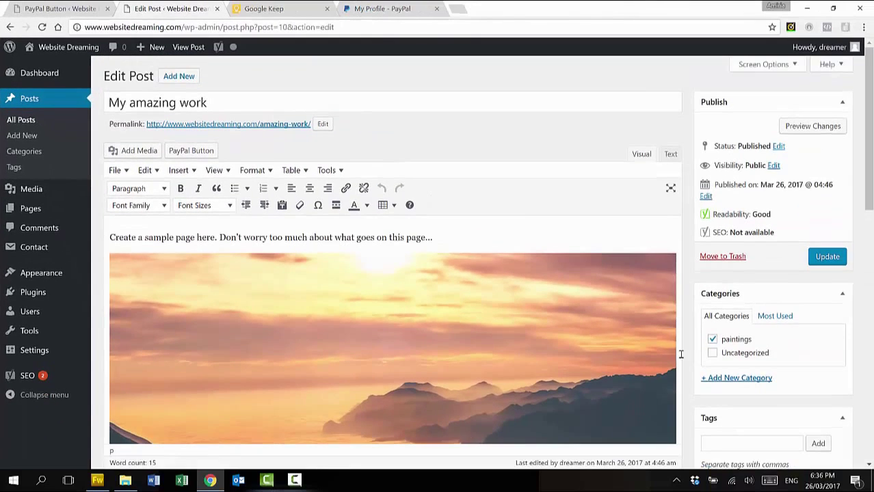
pyautogui.scroll(-3, 681, 354)
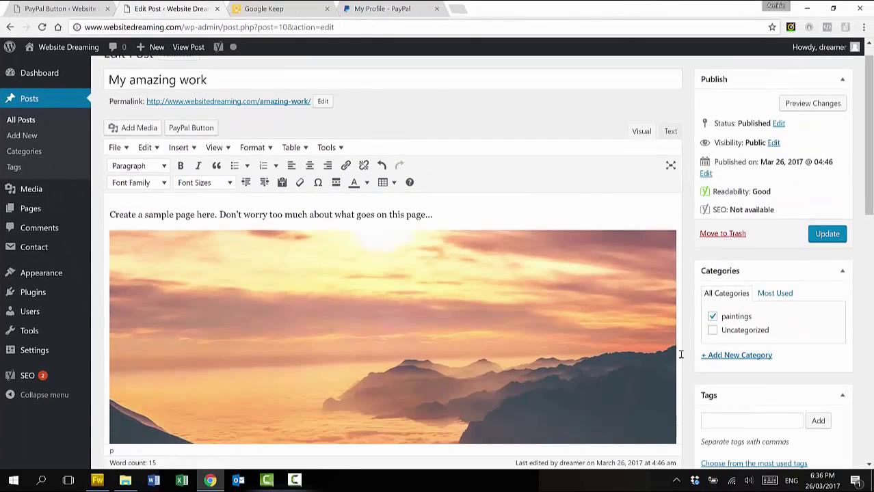
pyautogui.write('This beautiful photograph is for sale.')
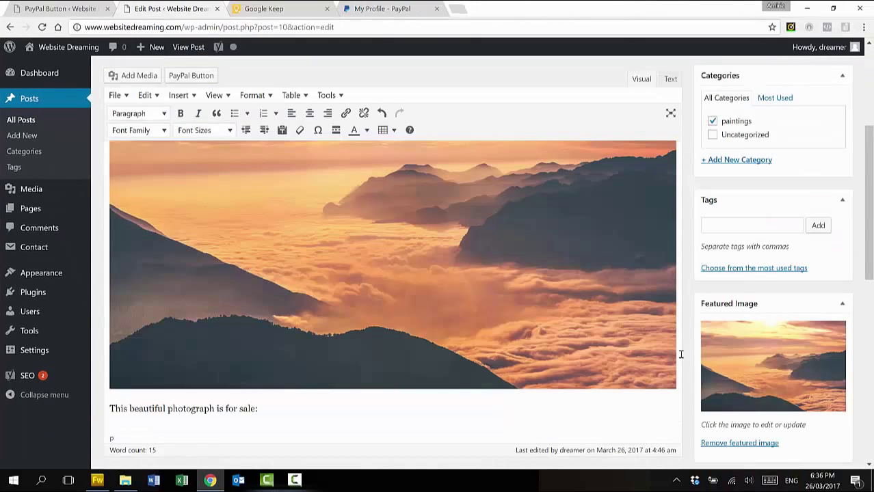
pyautogui.press('Return')
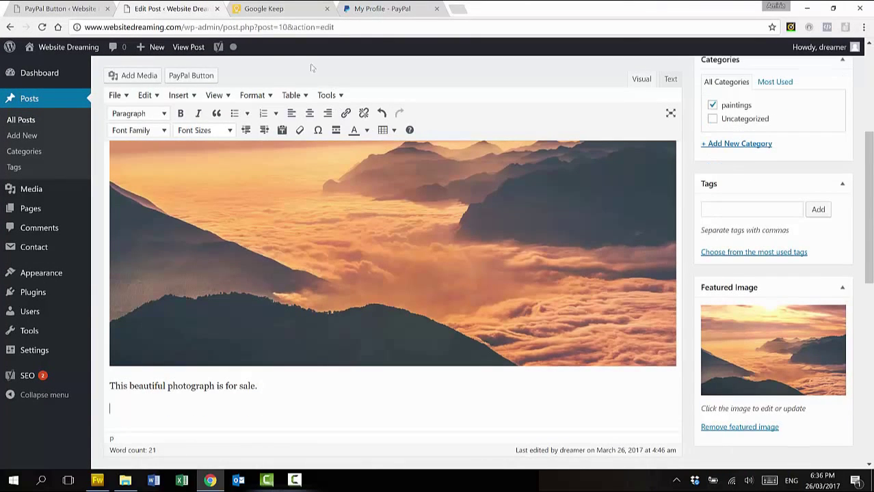
# Insert a right-aligned PayPal Buy Now button for 'Landscape photograph' priced 200
pyautogui.click(196, 76)
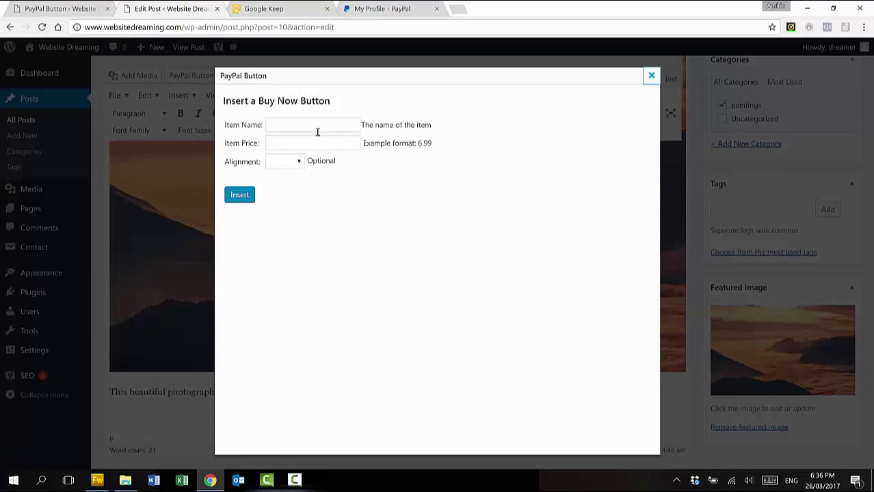
pyautogui.click(316, 123)
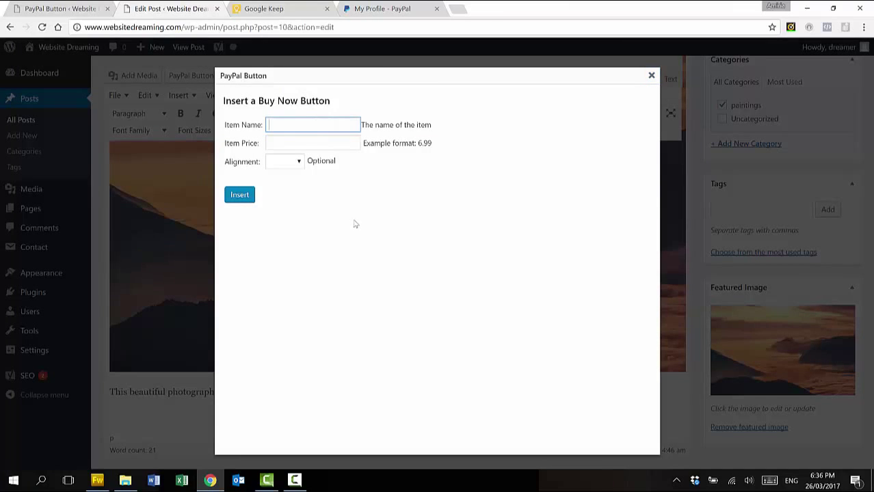
pyautogui.write('Landscape photograph')
pyautogui.press('Tab')
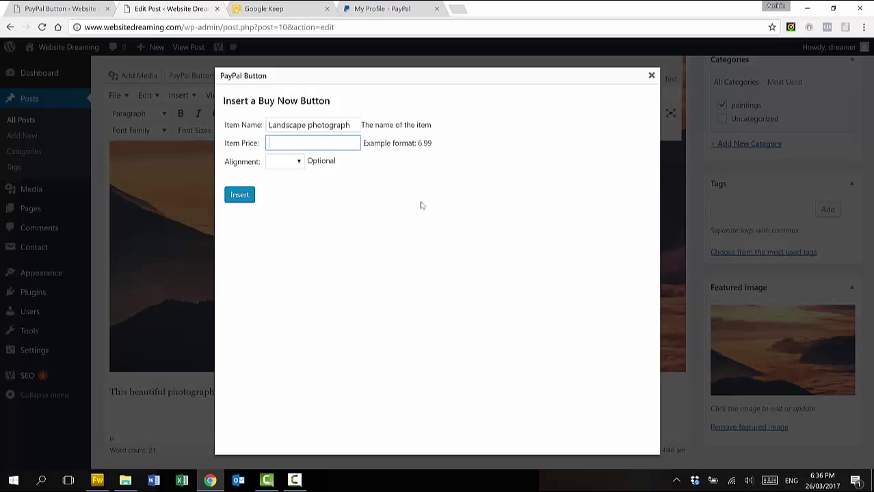
pyautogui.click(299, 162)
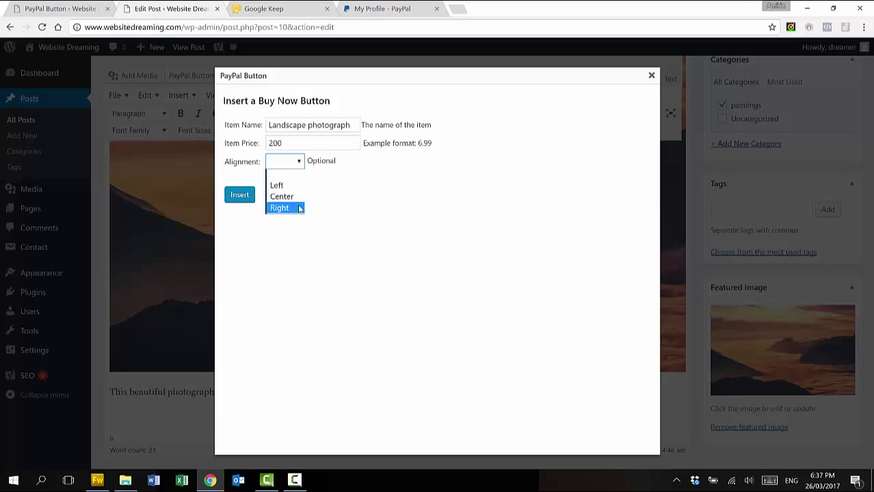
pyautogui.click(299, 209)
pyautogui.click(246, 195)
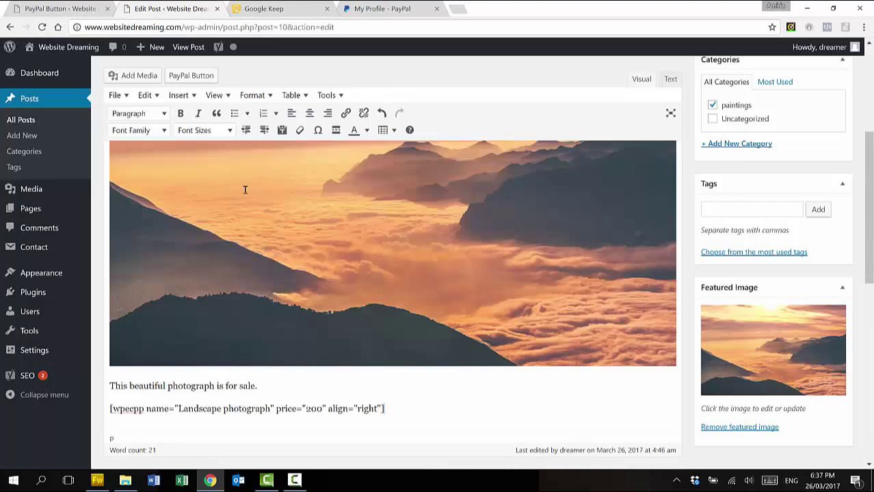
# Update the post and view it live
pyautogui.scroll(-1, 528, 375)
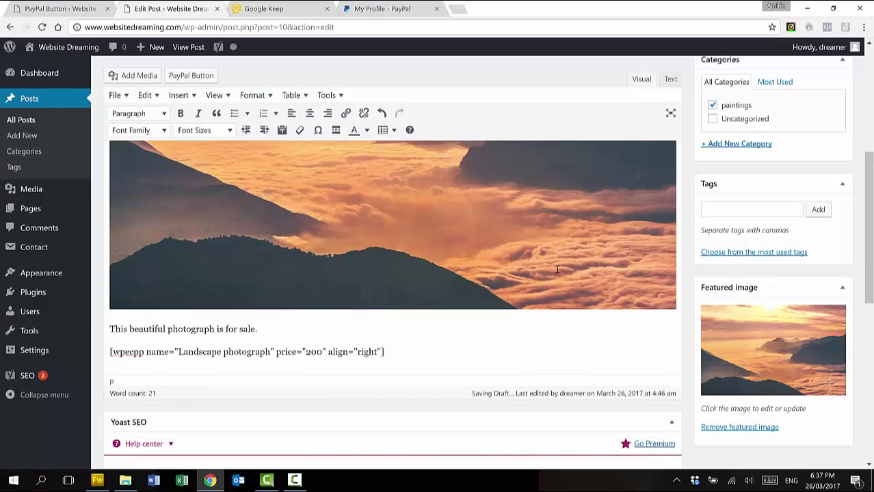
pyautogui.scroll(2, 556, 268)
pyautogui.click(826, 141)
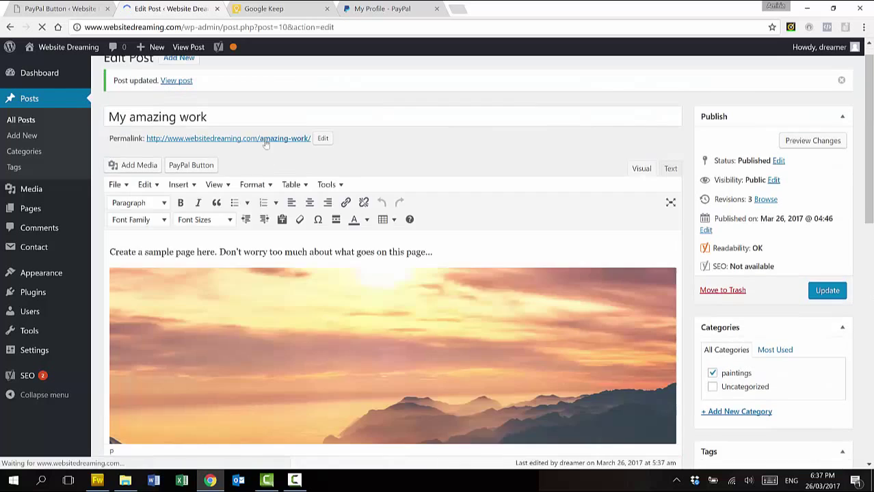
pyautogui.click(266, 140)
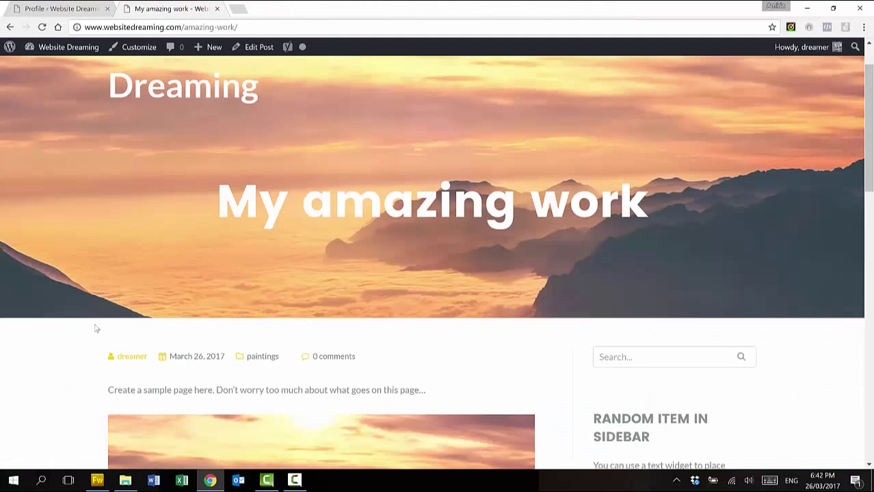
# Scroll the live post to check the Buy Now button appears under the photograph
pyautogui.scroll(-3, 96, 329)
pyautogui.scroll(-5, 96, 329)
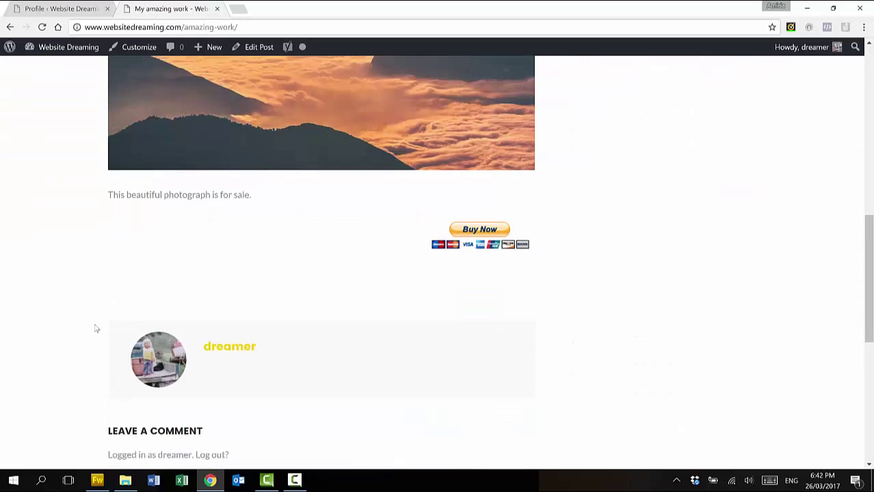
pyautogui.scroll(-1, 96, 329)
pyautogui.scroll(1, 96, 329)
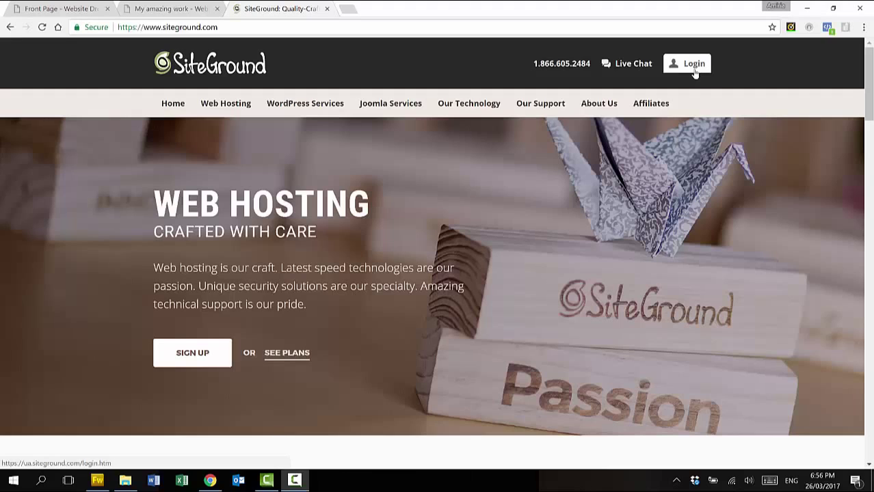
# Sign in to the SiteGround account and reach its cPanel
pyautogui.click(694, 72)
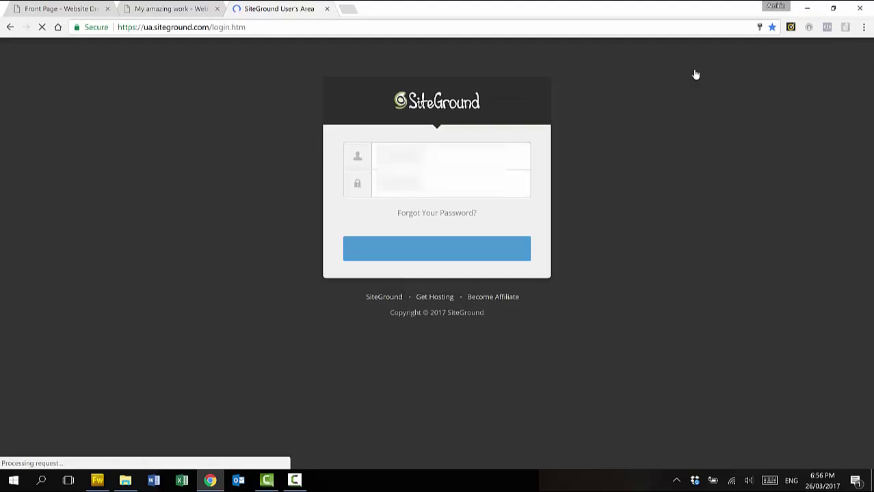
pyautogui.click(446, 245)
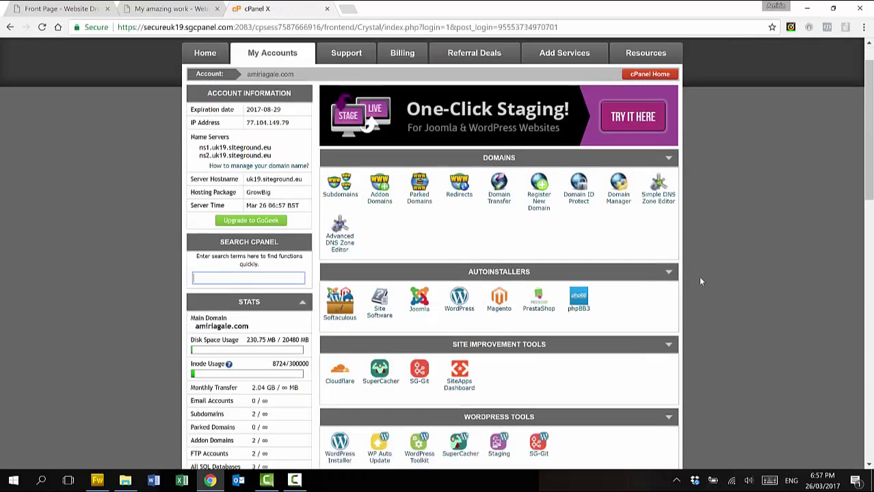
pyautogui.scroll(-5, 698, 277)
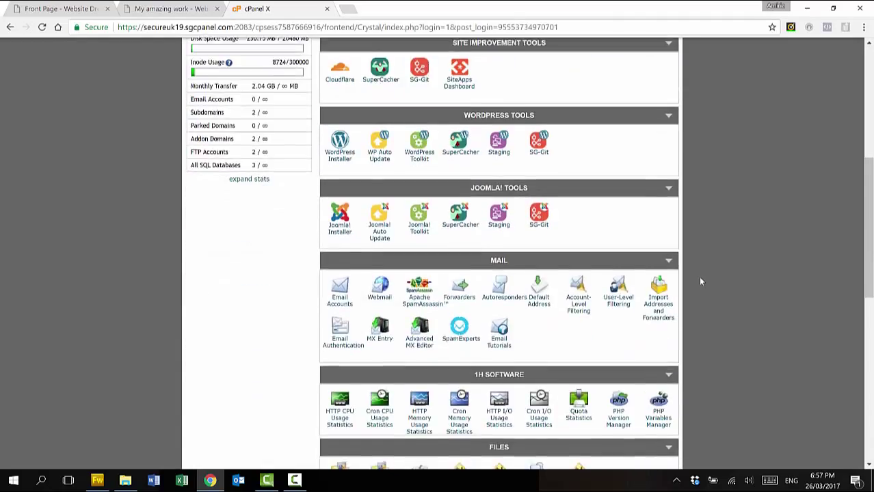
pyautogui.scroll(-4, 700, 281)
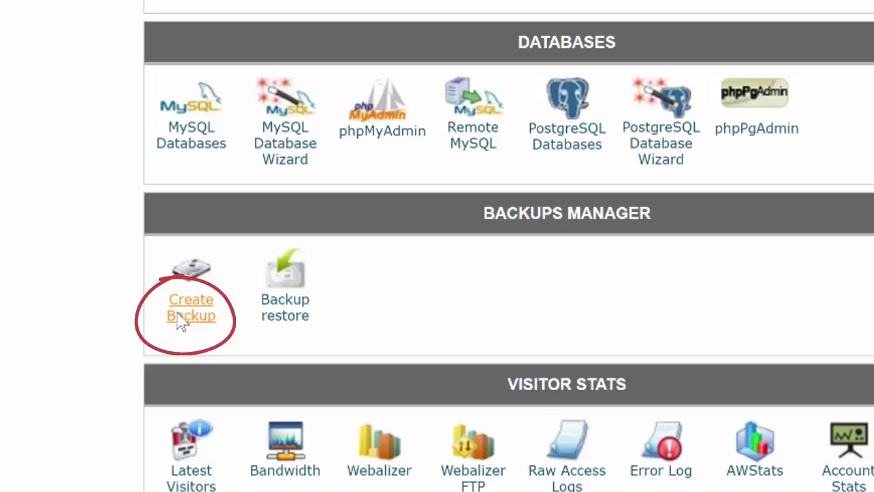
# Generate a Full Website Backup from Backups Manager's Create Backup tool
pyautogui.click(179, 318)
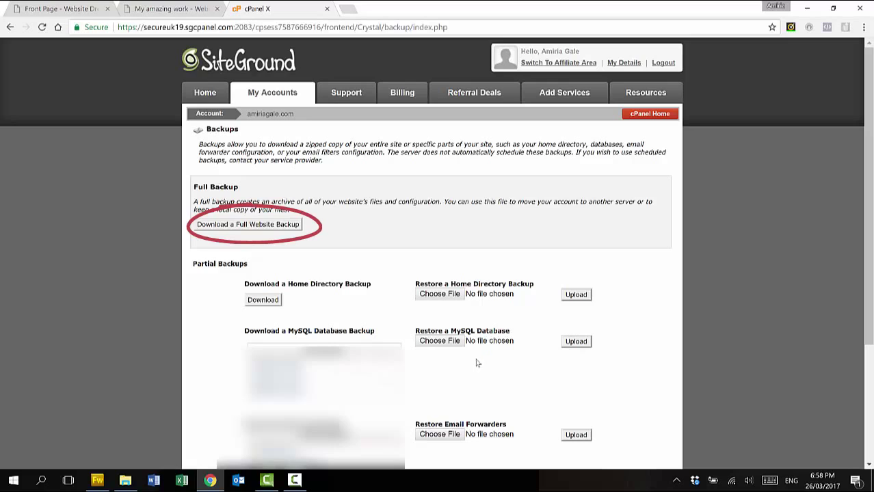
pyautogui.click(266, 225)
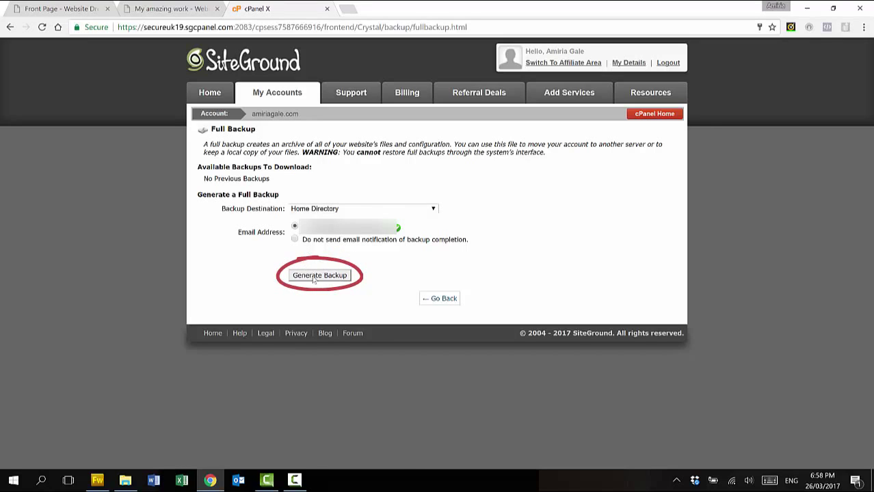
pyautogui.click(314, 277)
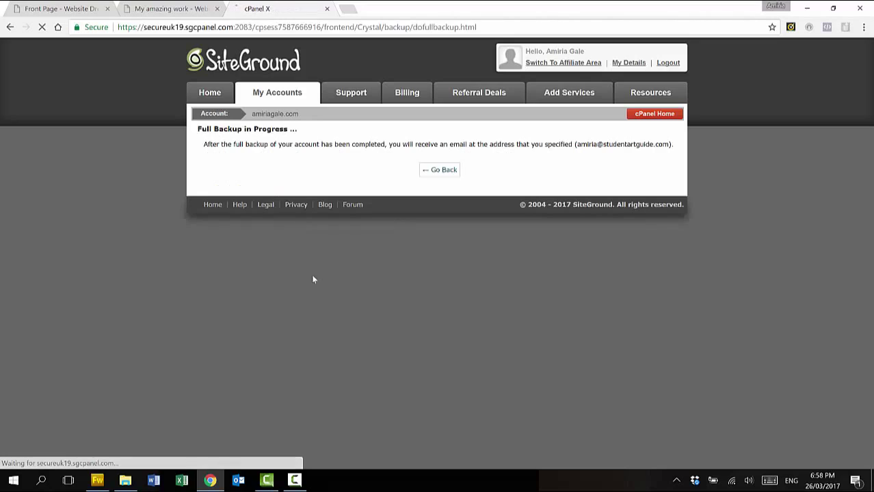